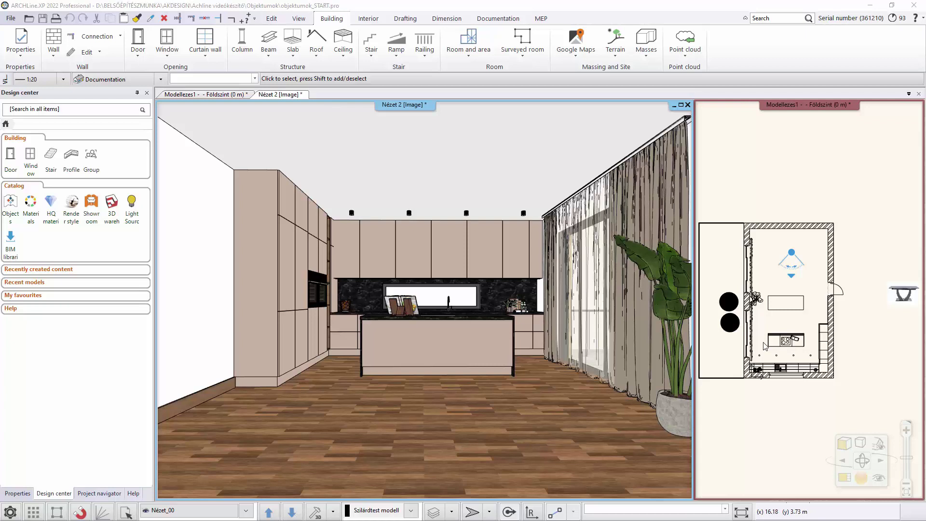
Browse the object catalog's Dining Room chairs and try a wider Design center to view more of them
{"action": "left_click", "coordinate": [9, 210]}
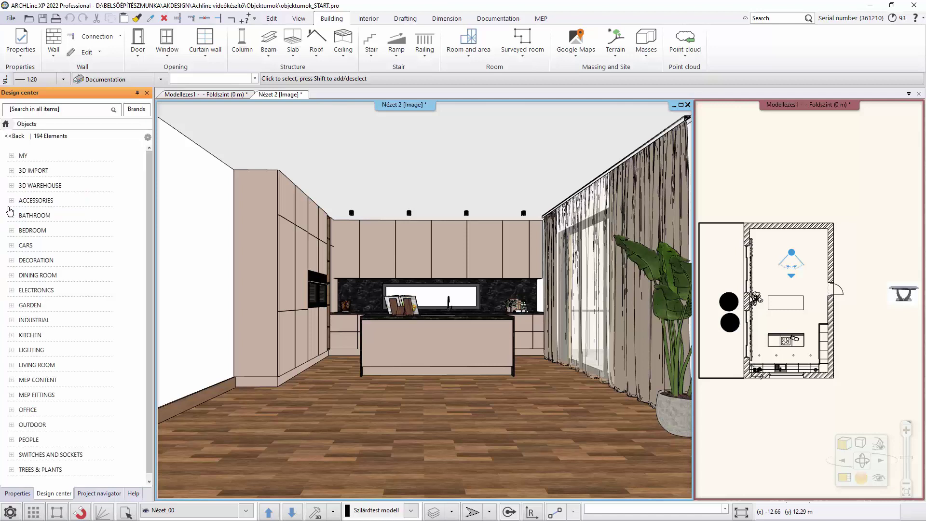
{"action": "scroll", "coordinate": [62, 178], "scroll_direction": "down", "scroll_amount": 1}
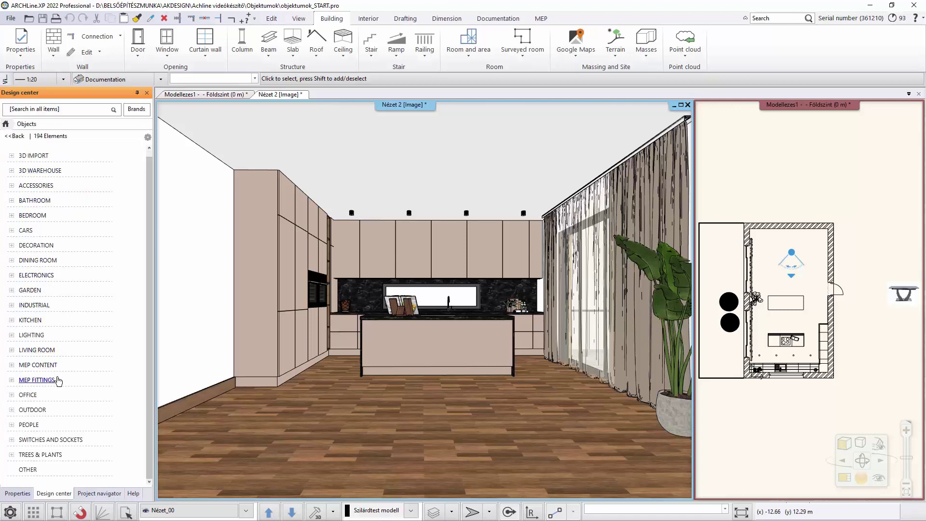
{"action": "left_click", "coordinate": [12, 262]}
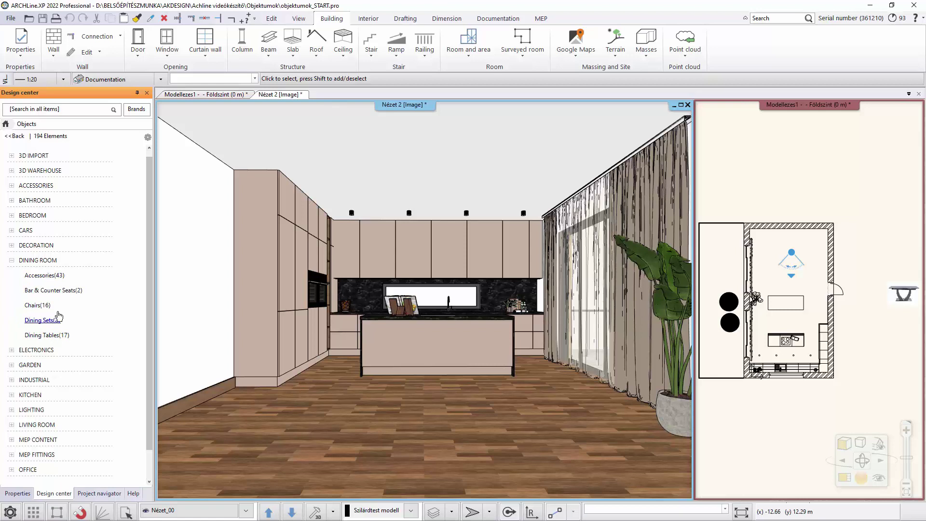
{"action": "left_click", "coordinate": [38, 305]}
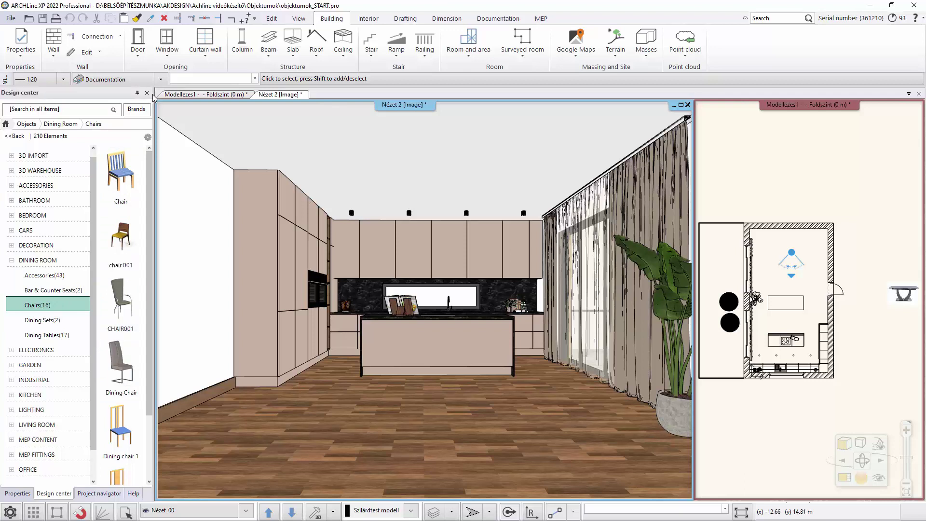
{"action": "left_click_drag", "start_coordinate": [153, 98], "coordinate": [251, 95]}
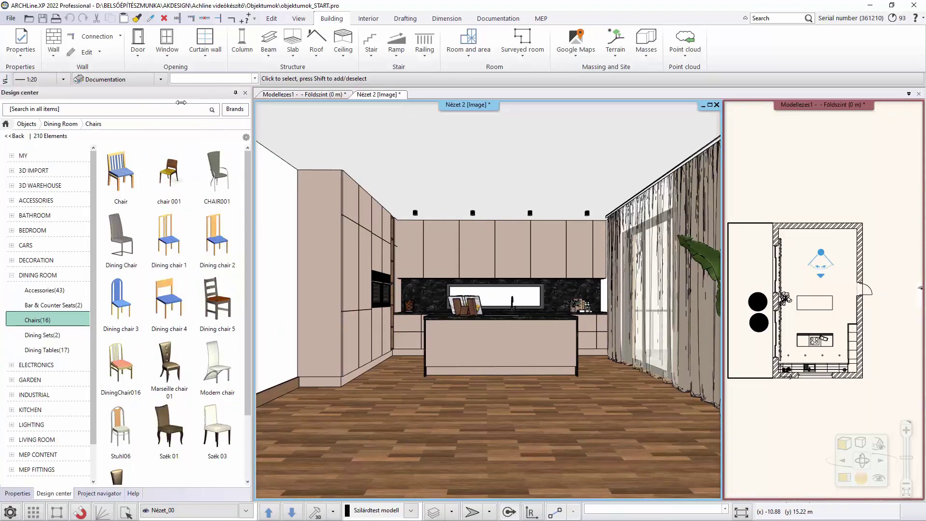
{"action": "left_click_drag", "start_coordinate": [181, 102], "coordinate": [154, 115]}
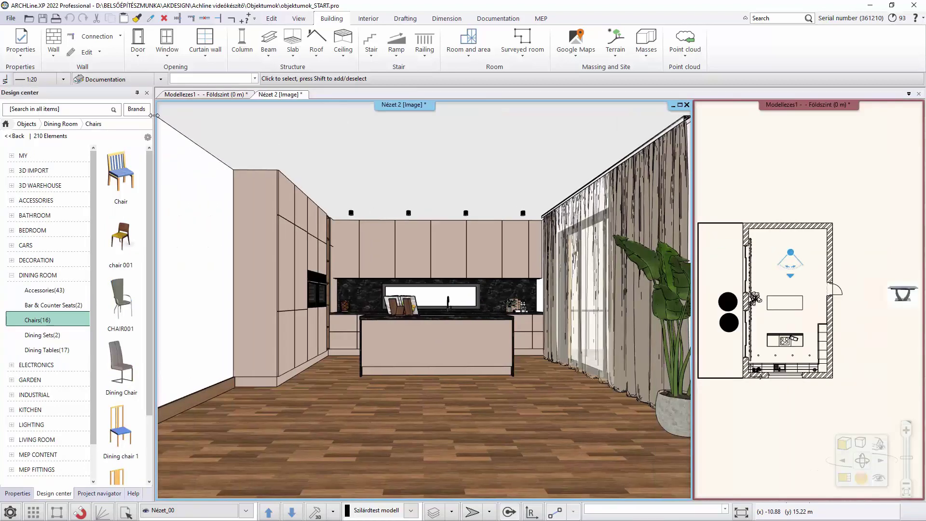
Open 3D Warehouse with direct download and search its models for "hood"
{"action": "left_click", "coordinate": [368, 19]}
{"action": "left_click", "coordinate": [194, 43]}
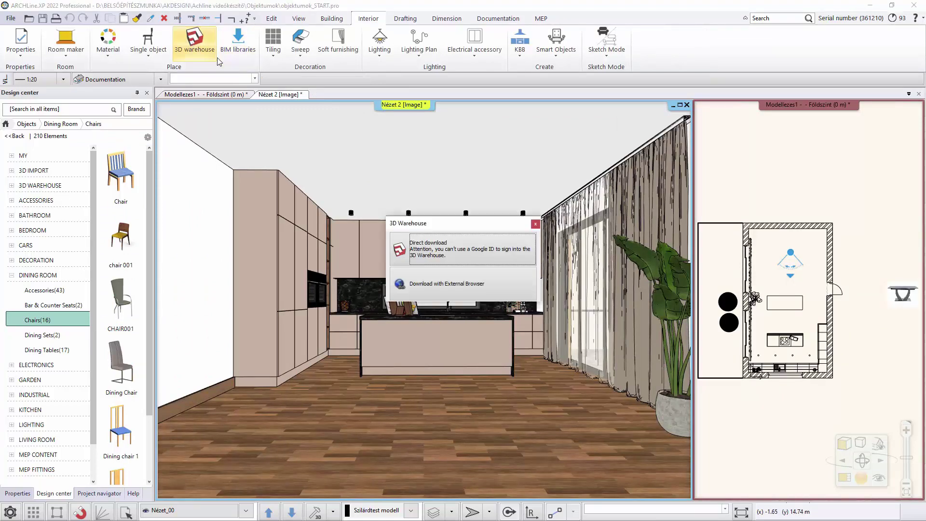
{"action": "left_click", "coordinate": [473, 249]}
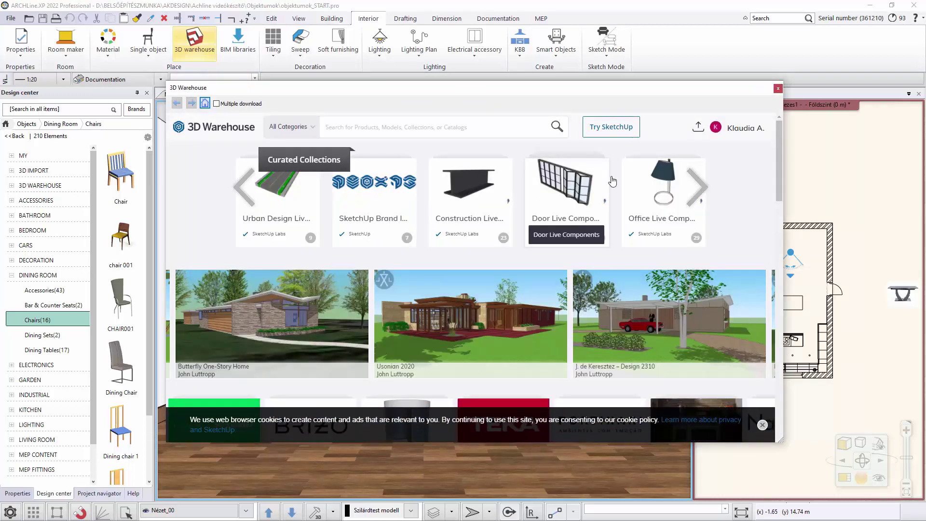
{"action": "left_click", "coordinate": [755, 128]}
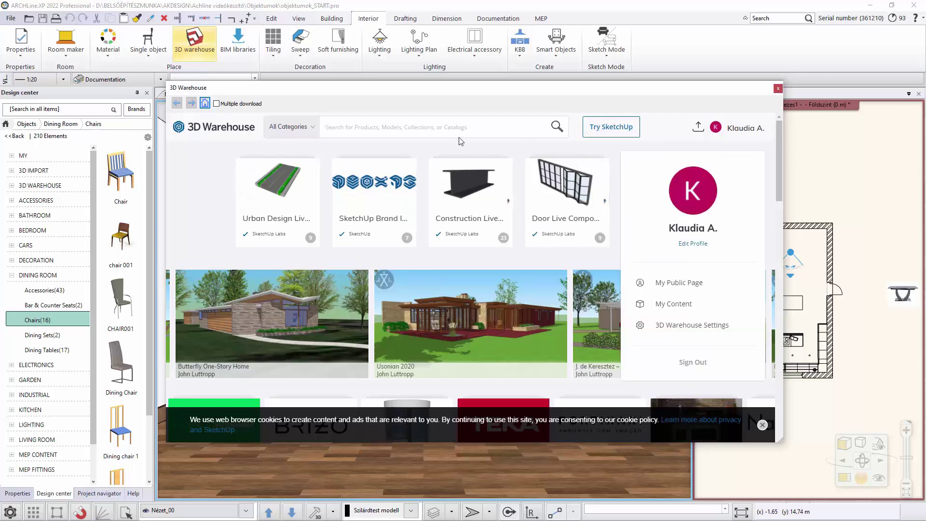
{"action": "left_click", "coordinate": [428, 128]}
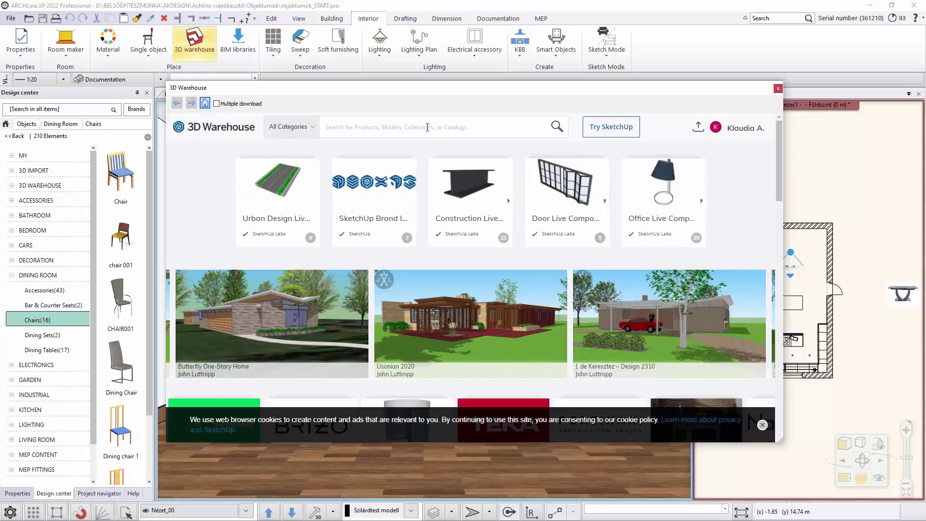
{"action": "type", "text": "hood"}
{"action": "key", "text": "Return"}
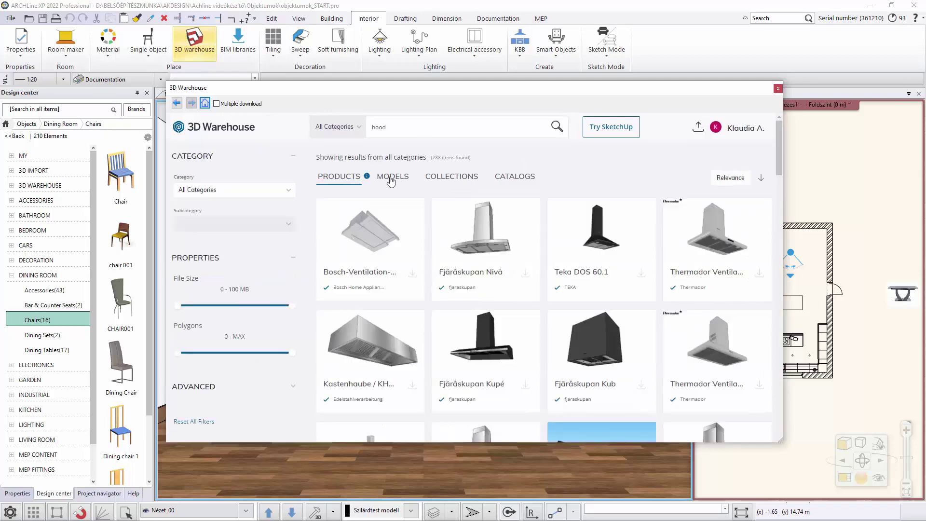
{"action": "left_click", "coordinate": [392, 178]}
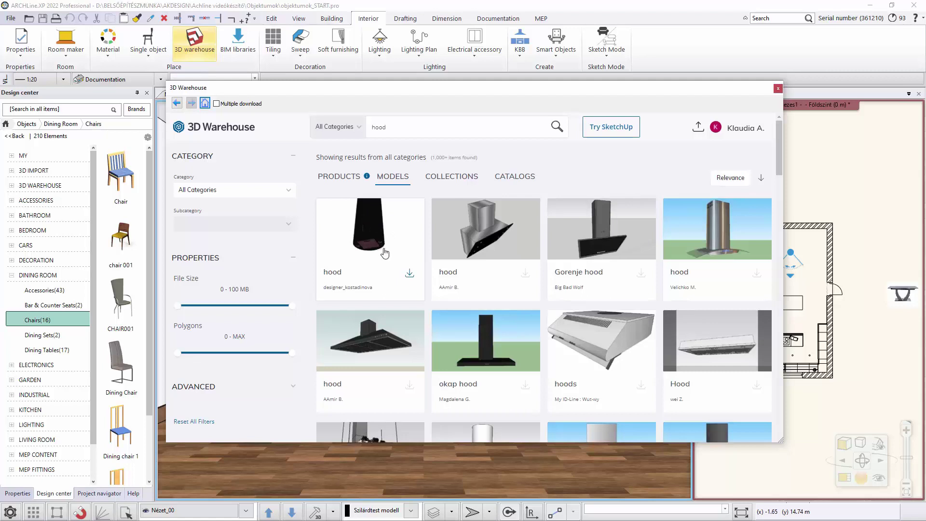
Download the black cylindrical hood as a SketchUp 2022 Model and place it at the midpoint of the rear worktop's edge
{"action": "left_click", "coordinate": [409, 273]}
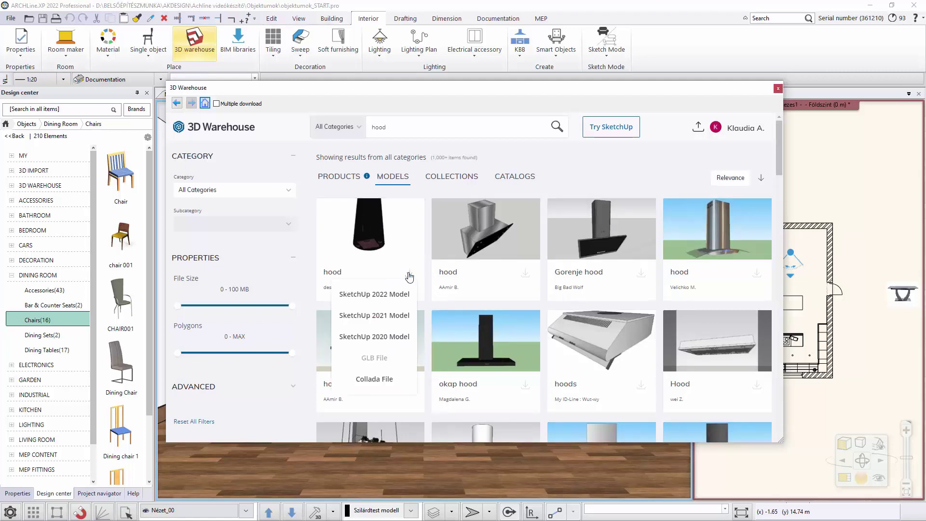
{"action": "left_click", "coordinate": [390, 295]}
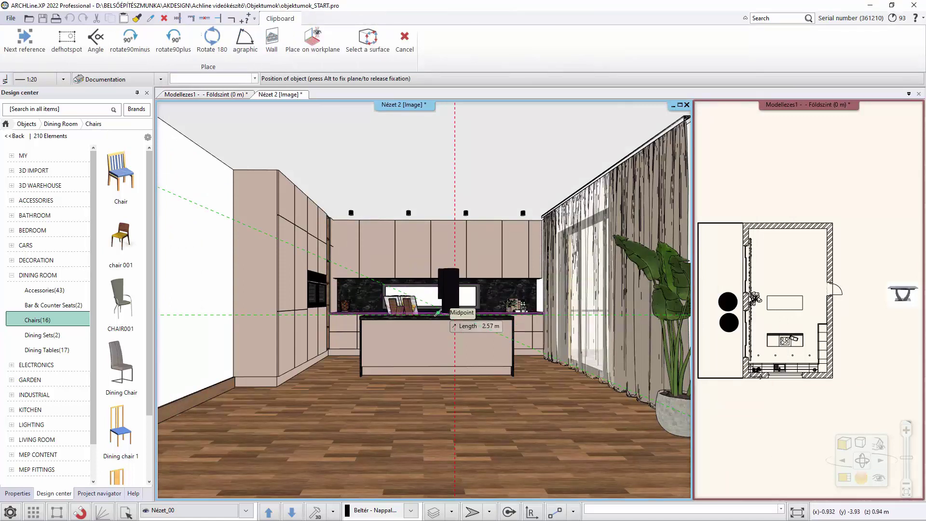
{"action": "left_click", "coordinate": [438, 313]}
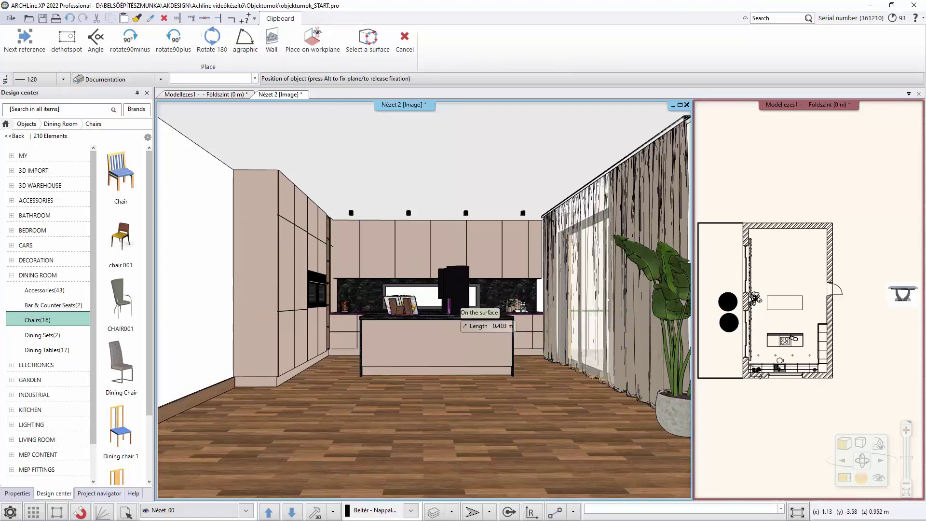
{"action": "key", "text": "Escape"}
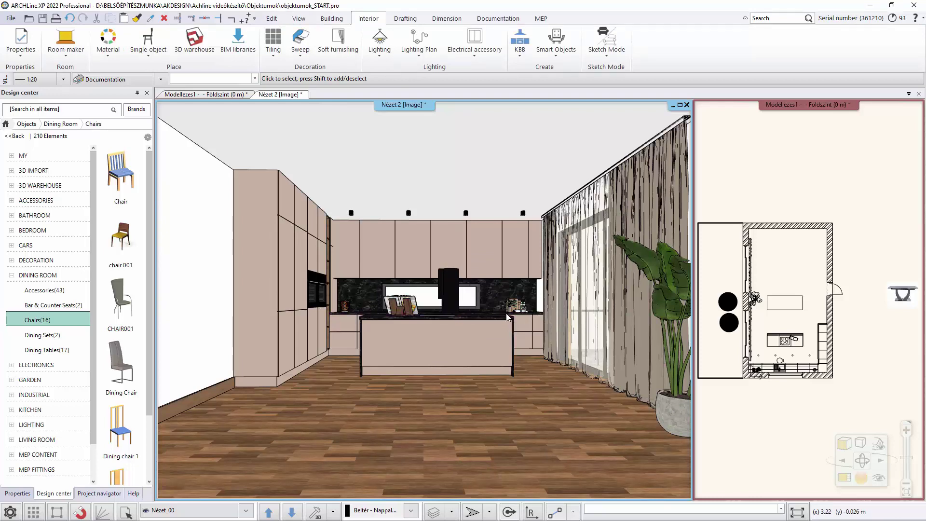
In the Földszint floor plan, move the hood from the rear worktop to the centre of the island's hob
{"action": "left_click", "coordinate": [224, 94]}
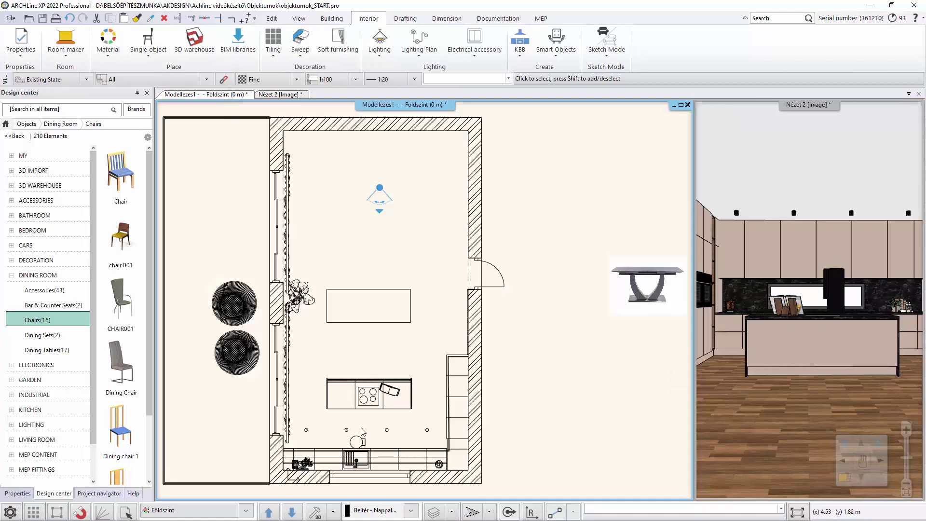
{"action": "left_click", "coordinate": [357, 443]}
{"action": "mouse_move", "coordinate": [357, 443]}
{"action": "left_click", "coordinate": [386, 308]}
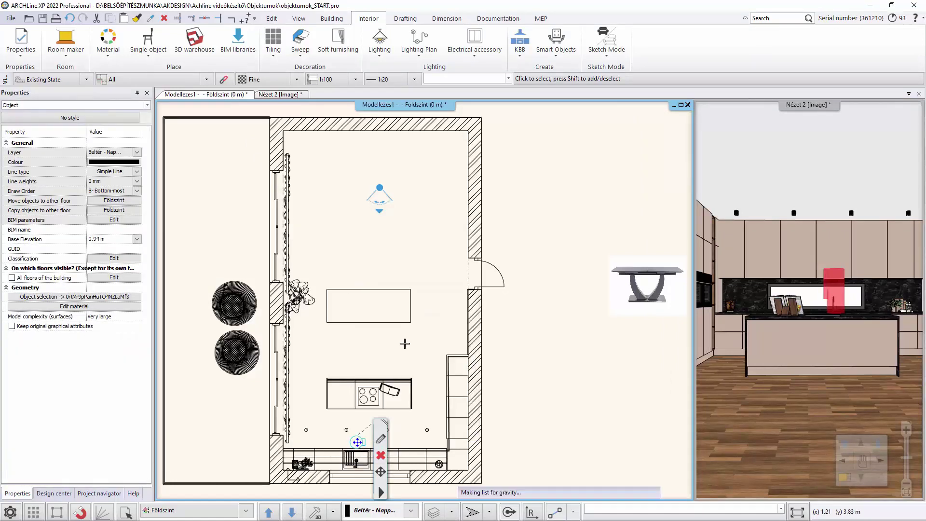
{"action": "scroll", "coordinate": [393, 346], "scroll_direction": "up", "scroll_amount": 3}
{"action": "scroll", "coordinate": [393, 346], "scroll_direction": "up", "scroll_amount": 2}
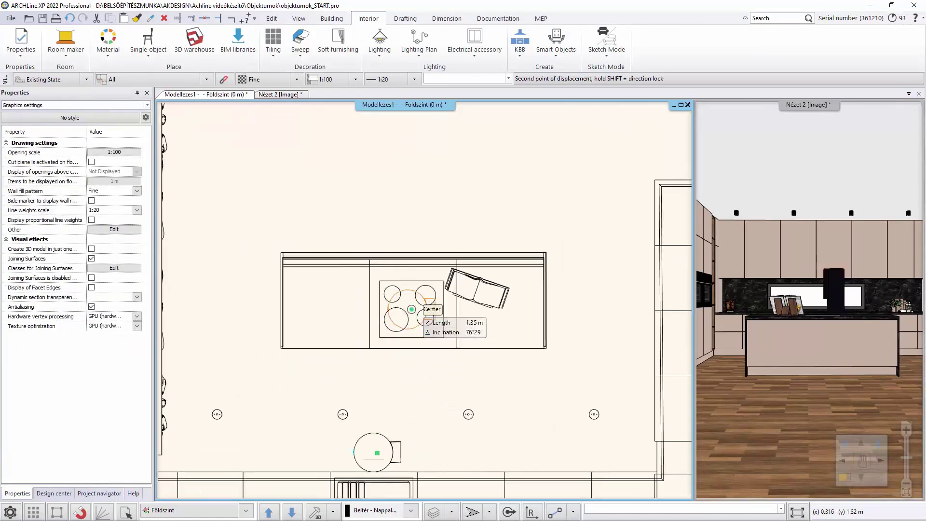
{"action": "left_click", "coordinate": [412, 310]}
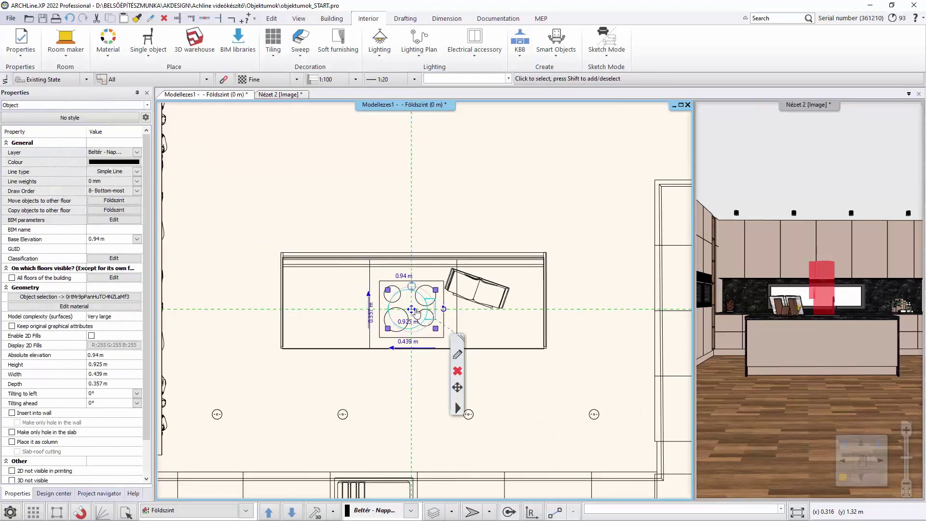
Rotate the hood 90 degrees counterclockwise above the hob and deselect it
{"action": "mouse_move", "coordinate": [444, 309]}
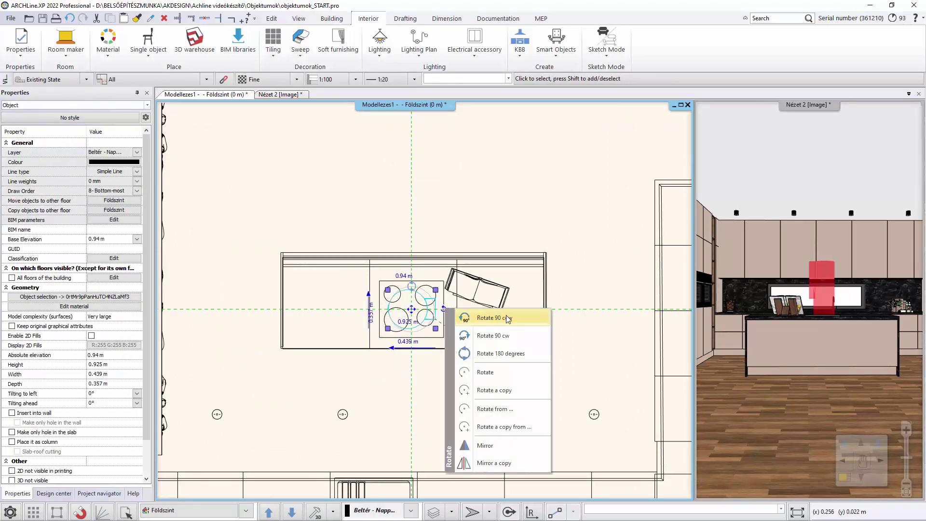
{"action": "key", "text": "space"}
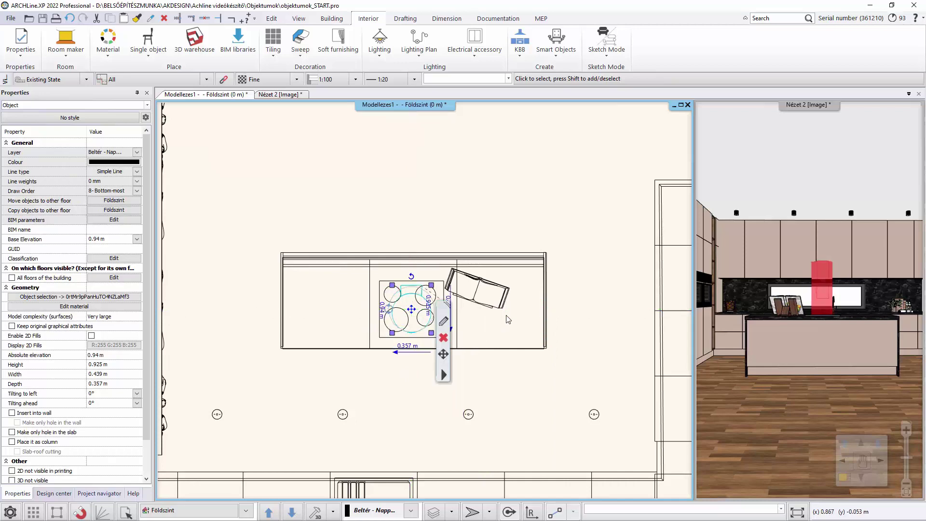
{"action": "left_click", "coordinate": [519, 379]}
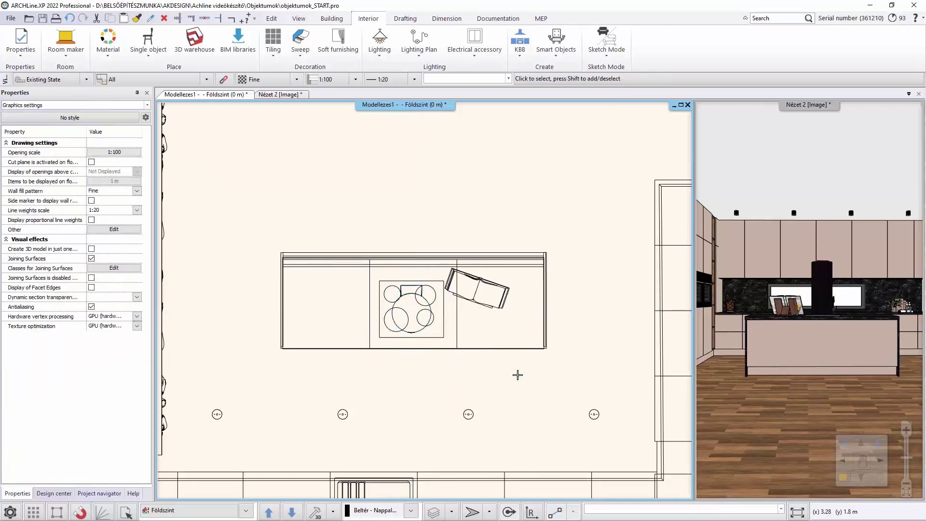
Edit the hood's placement properties to use uniform 3D scaling and set its height to 1 m
{"action": "left_click", "coordinate": [424, 318]}
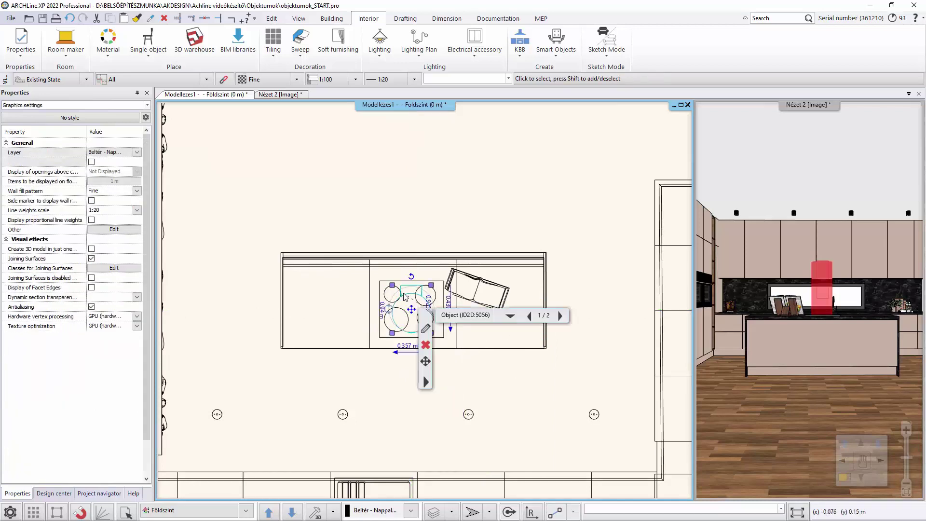
{"action": "left_click", "coordinate": [426, 329]}
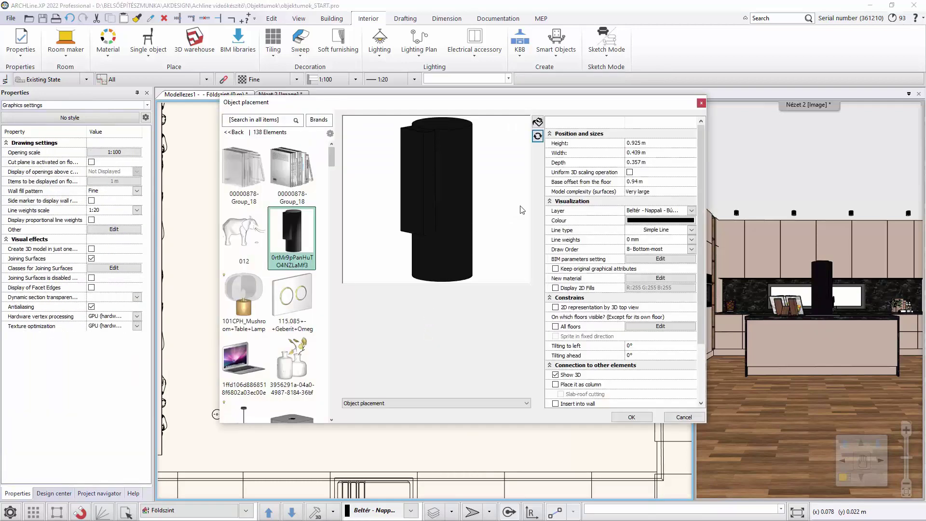
{"action": "left_click", "coordinate": [630, 172]}
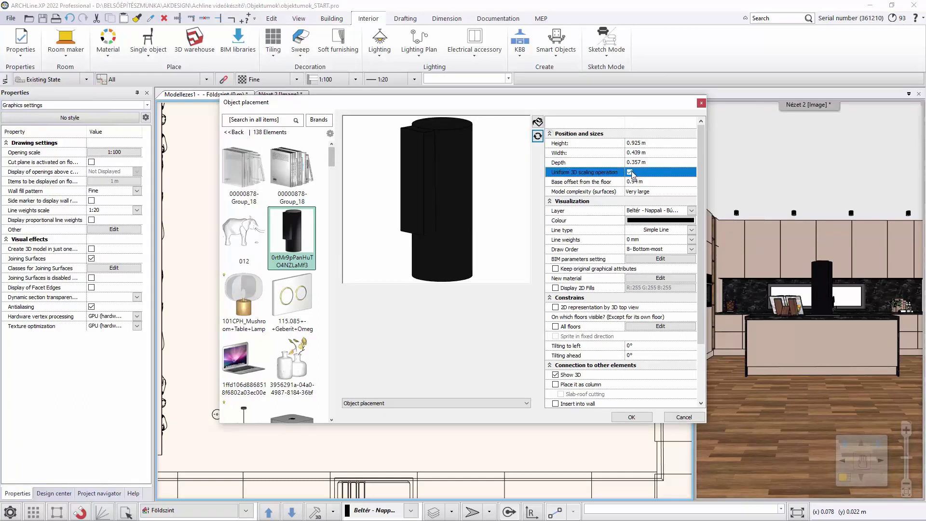
{"action": "left_click", "coordinate": [566, 144]}
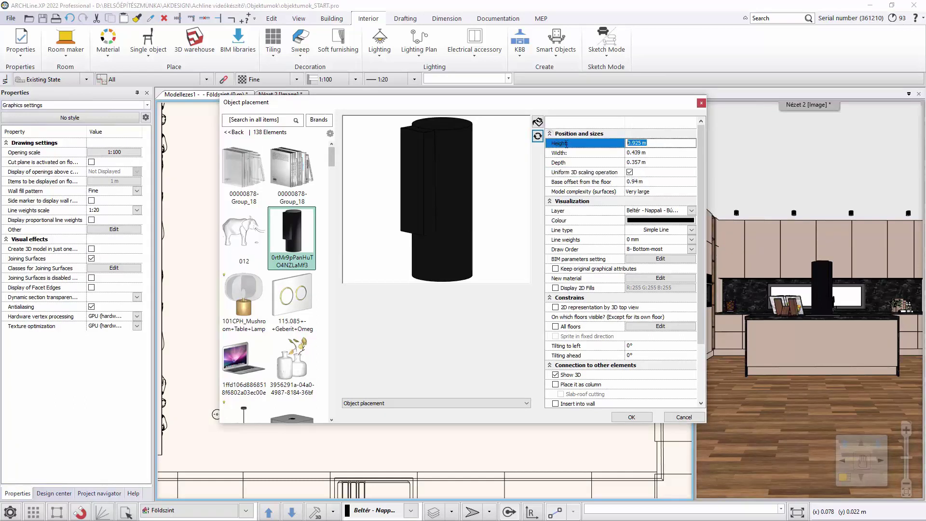
{"action": "type", "text": "1"}
{"action": "left_click", "coordinate": [538, 137]}
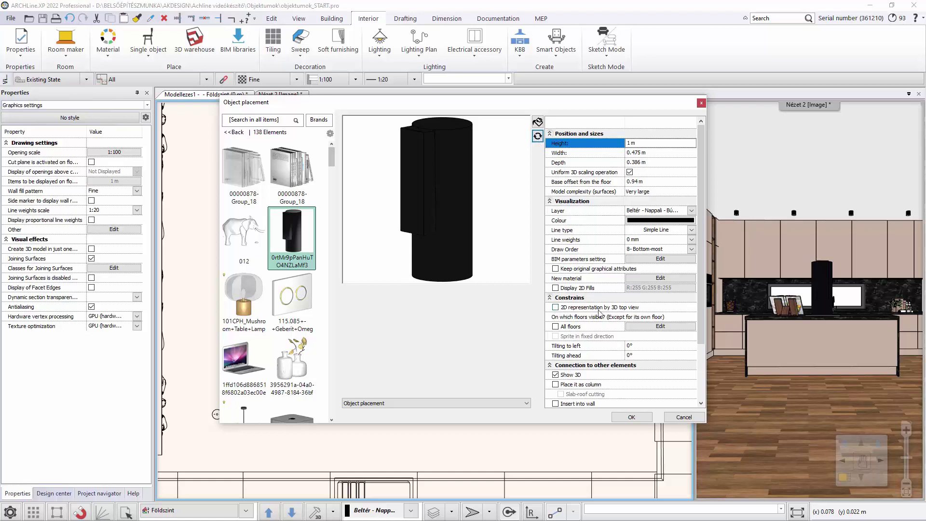
Examine the hood's materials, identifying the one used on its round control buttons, without changing any
{"action": "left_click", "coordinate": [651, 279]}
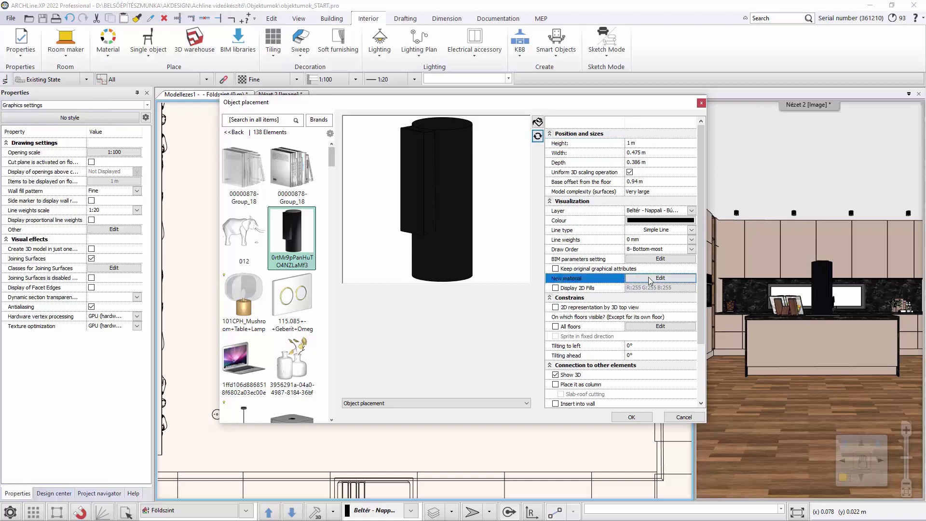
{"action": "left_click", "coordinate": [650, 280]}
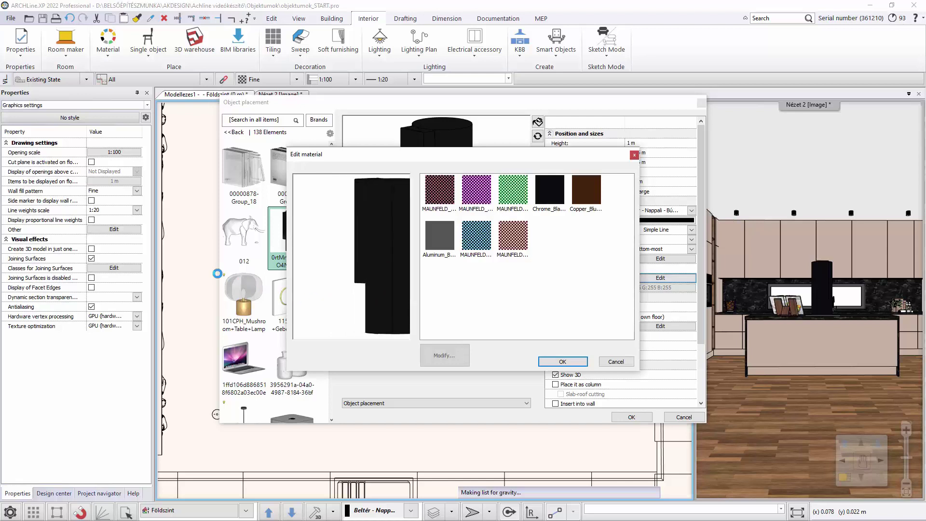
{"action": "scroll", "coordinate": [369, 279], "scroll_direction": "up", "scroll_amount": 3}
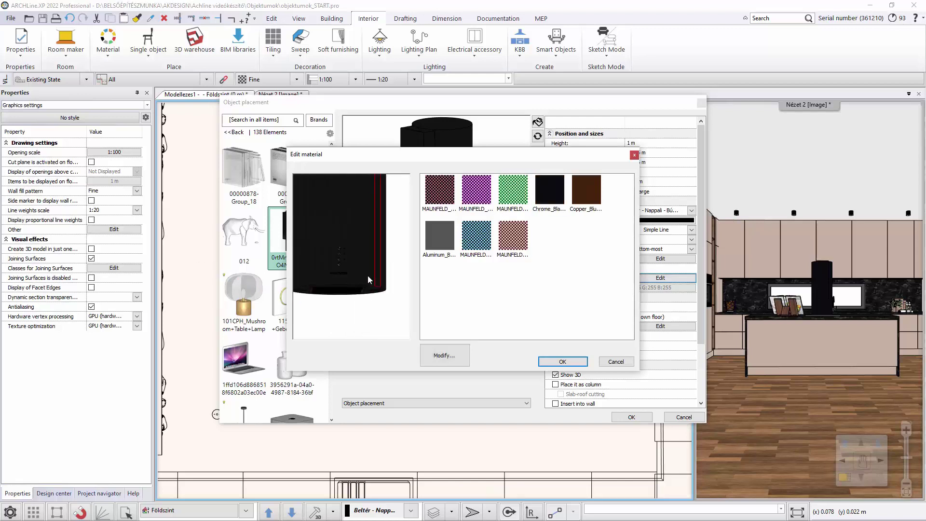
{"action": "scroll", "coordinate": [343, 248], "scroll_direction": "up", "scroll_amount": 3}
{"action": "left_click", "coordinate": [350, 247]}
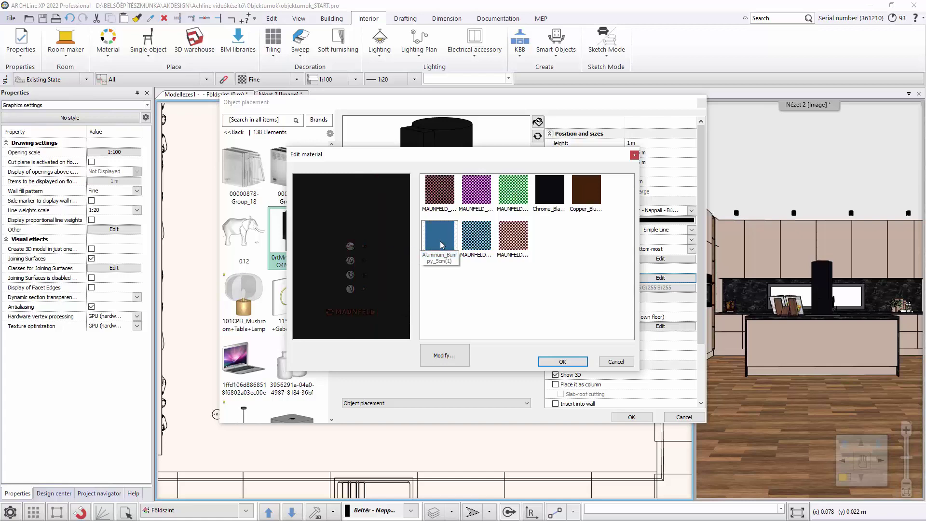
{"action": "left_click", "coordinate": [612, 363]}
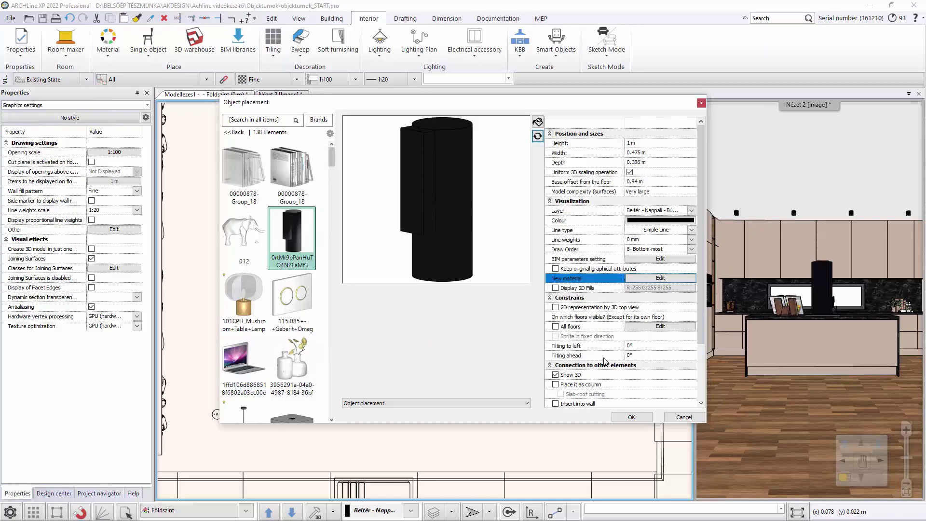
Apply the hood's new size and return to the Nézet 2 3D view
{"action": "left_click", "coordinate": [632, 418]}
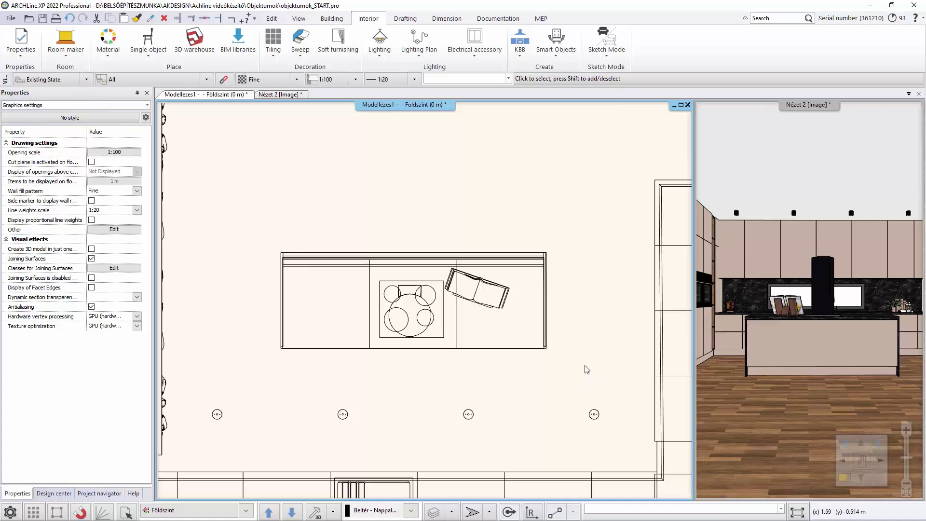
{"action": "left_click", "coordinate": [273, 95]}
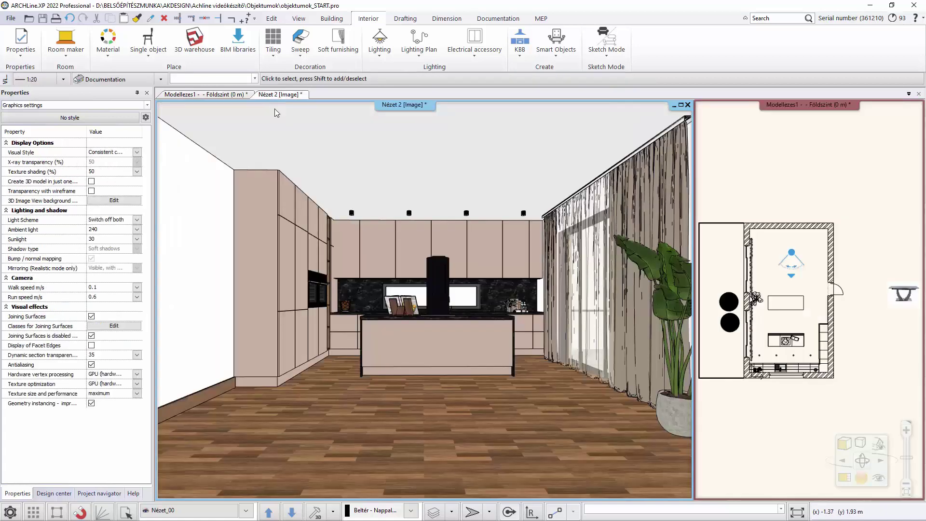
Set the hood's relative height to 2 m above the floor and deselect it
{"action": "left_click", "coordinate": [439, 292]}
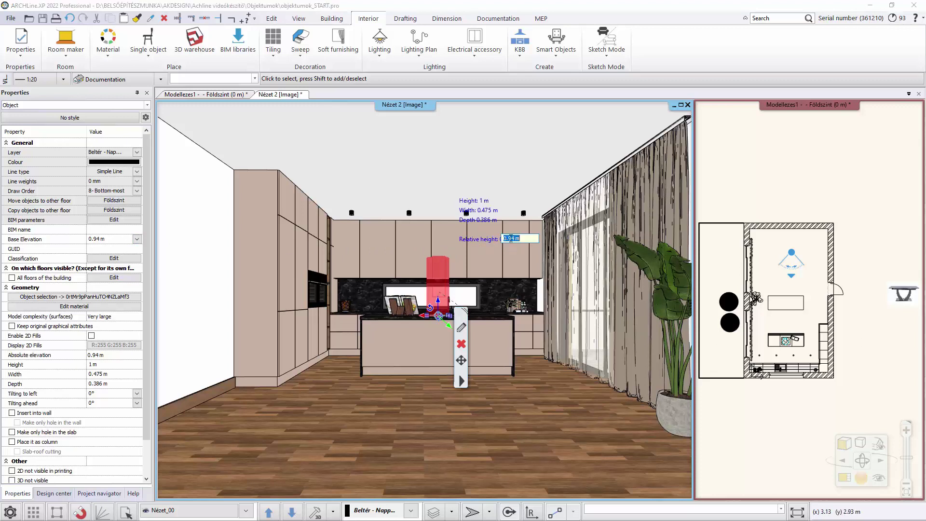
{"action": "left_click", "coordinate": [508, 241]}
{"action": "type", "text": "2"}
{"action": "key", "text": "Escape"}
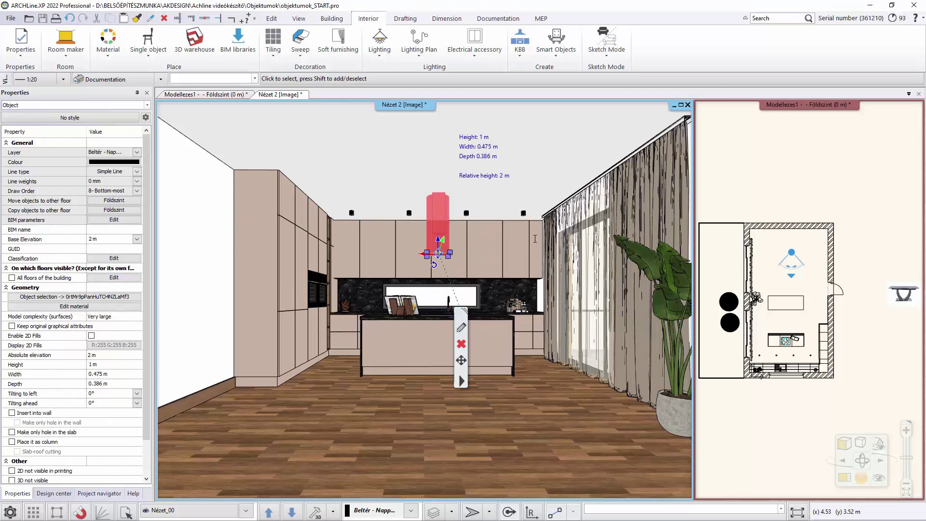
{"action": "key", "text": "Escape"}
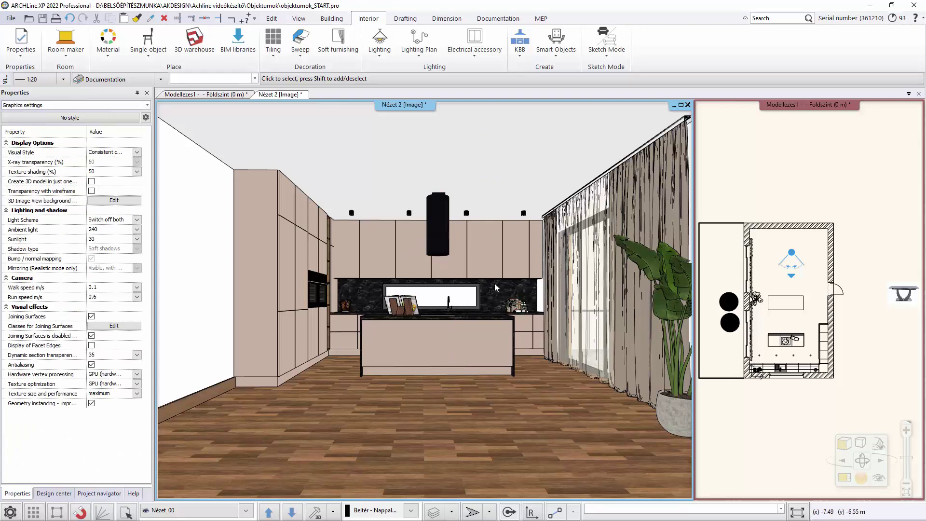
Switch to the browser and search the 3dsky model library for "cercle"
{"action": "key", "text": "alt+Tab"}
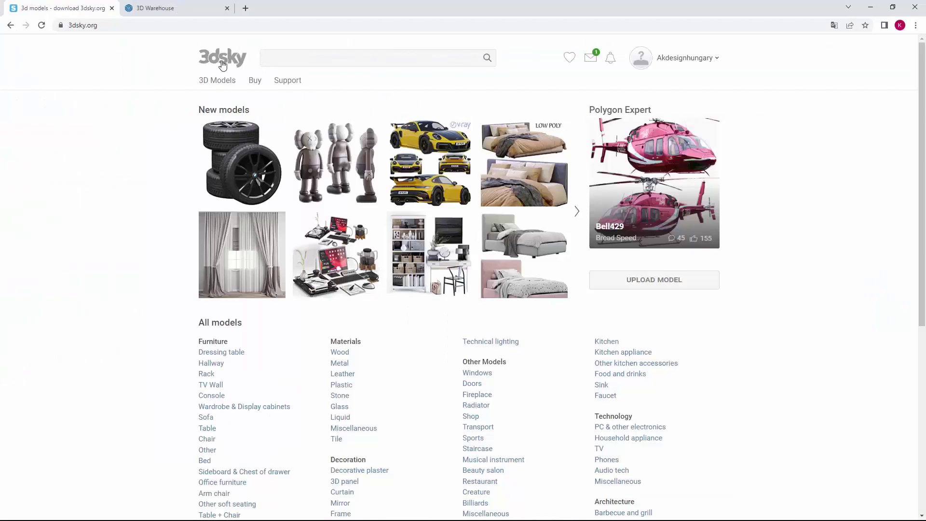
{"action": "left_click", "coordinate": [434, 64]}
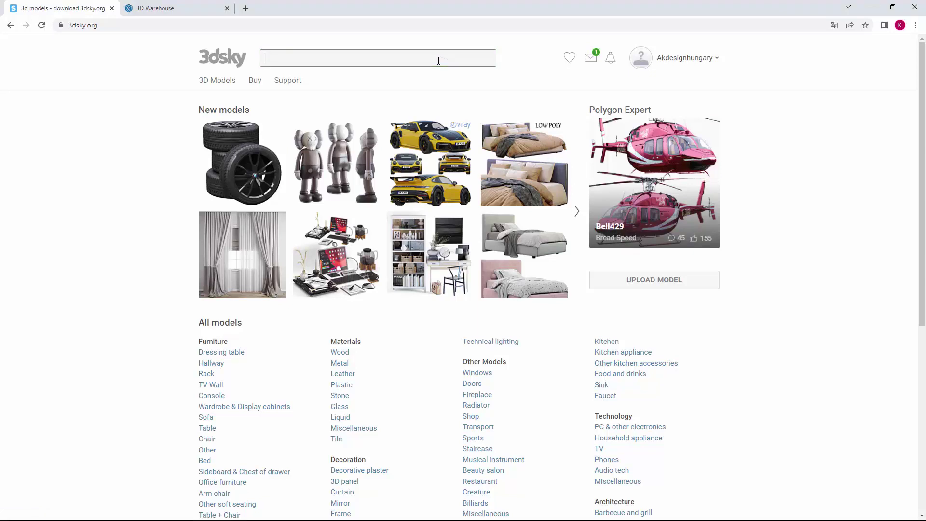
{"action": "type", "text": "cercle"}
{"action": "key", "text": "Return"}
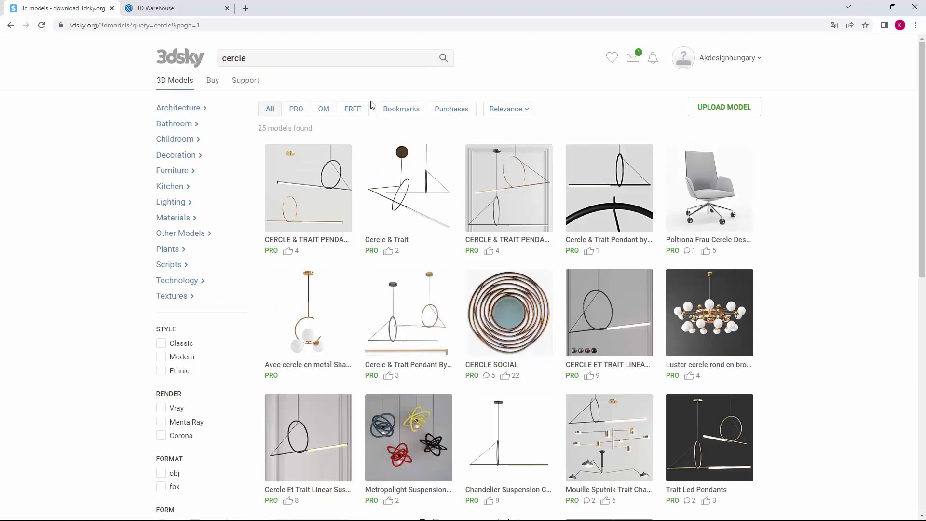
Limit the results to free models and download the Cercle 44.5512 pendant light
{"action": "left_click", "coordinate": [350, 110]}
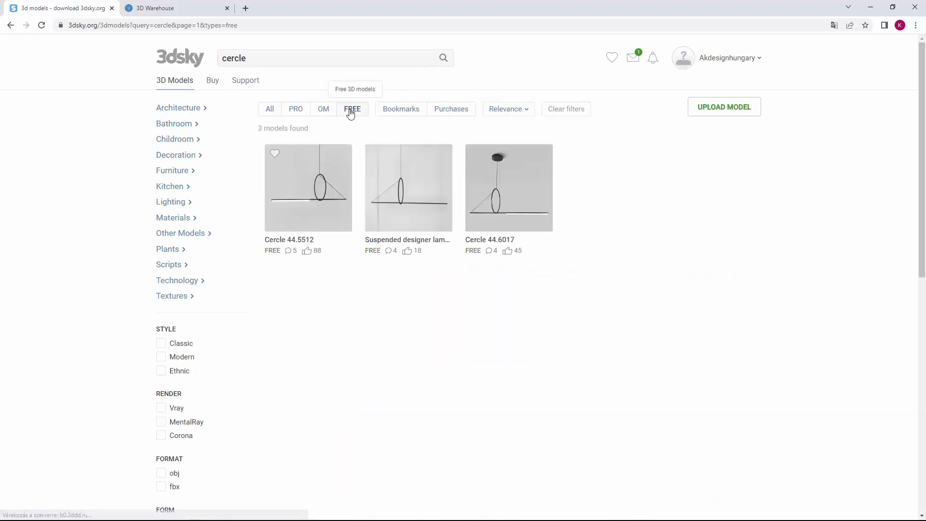
{"action": "left_click", "coordinate": [315, 188]}
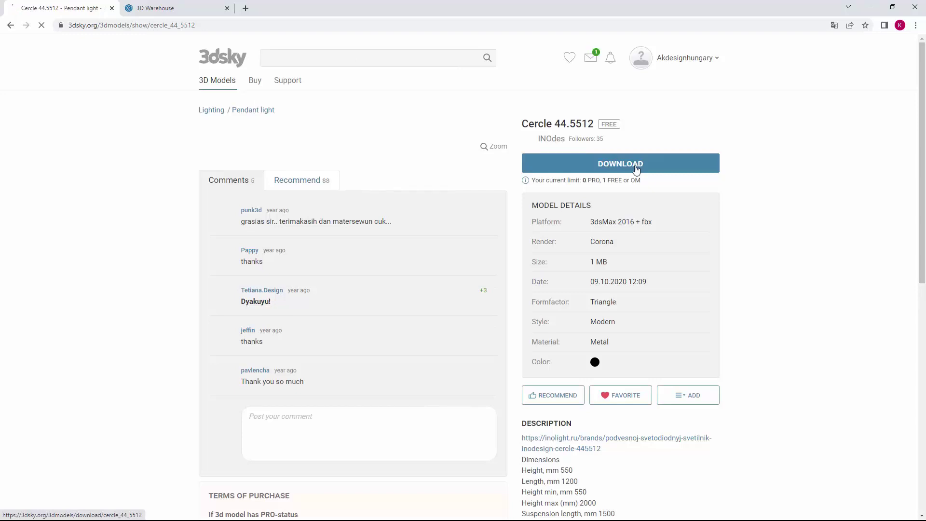
{"action": "left_click", "coordinate": [636, 166]}
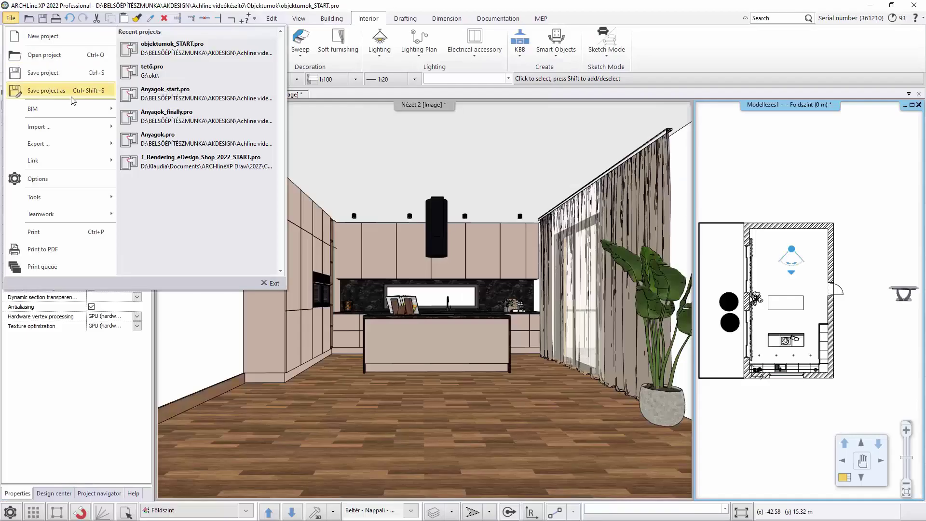
Back in ARCHLine.XP, import svet.FBX from the Letöltések folder, accepting its default model box sizes and rotation
{"action": "mouse_move", "coordinate": [63, 126]}
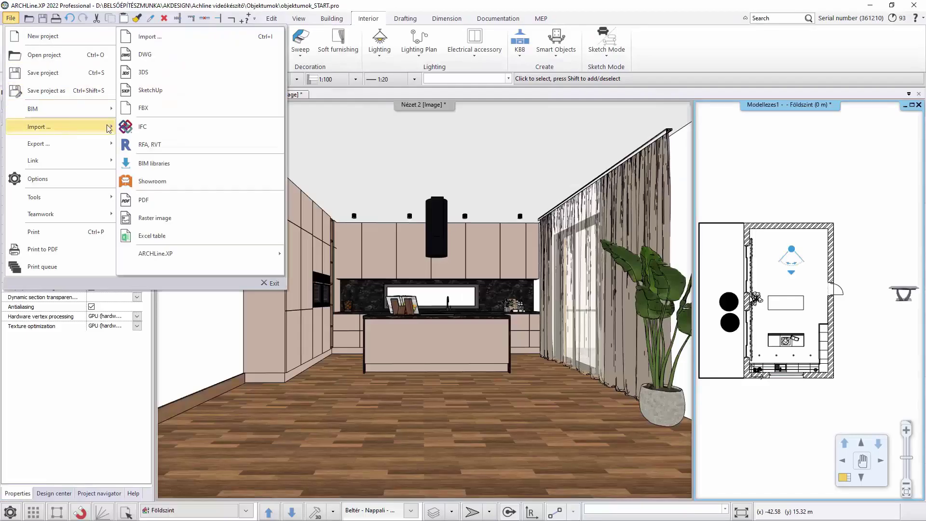
{"action": "left_click", "coordinate": [144, 107]}
{"action": "left_click", "coordinate": [408, 222]}
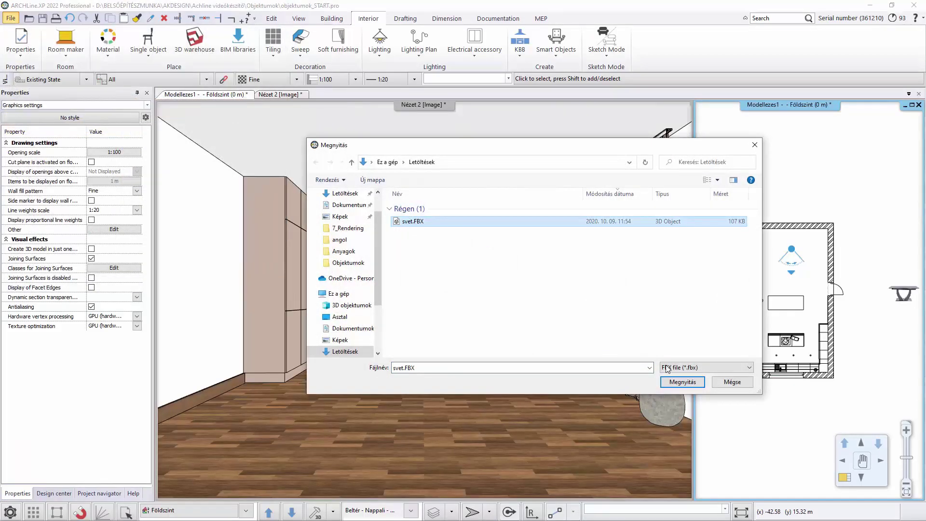
{"action": "left_click", "coordinate": [682, 382]}
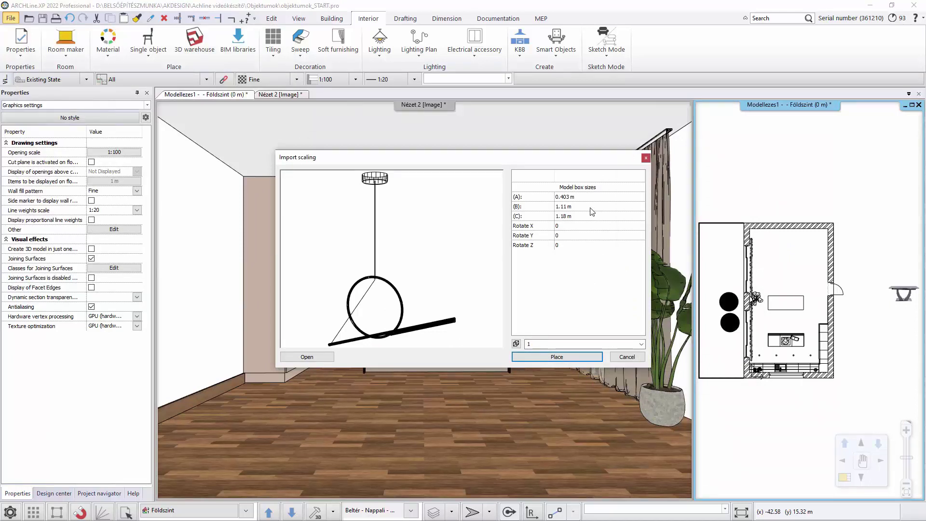
{"action": "left_click", "coordinate": [555, 356]}
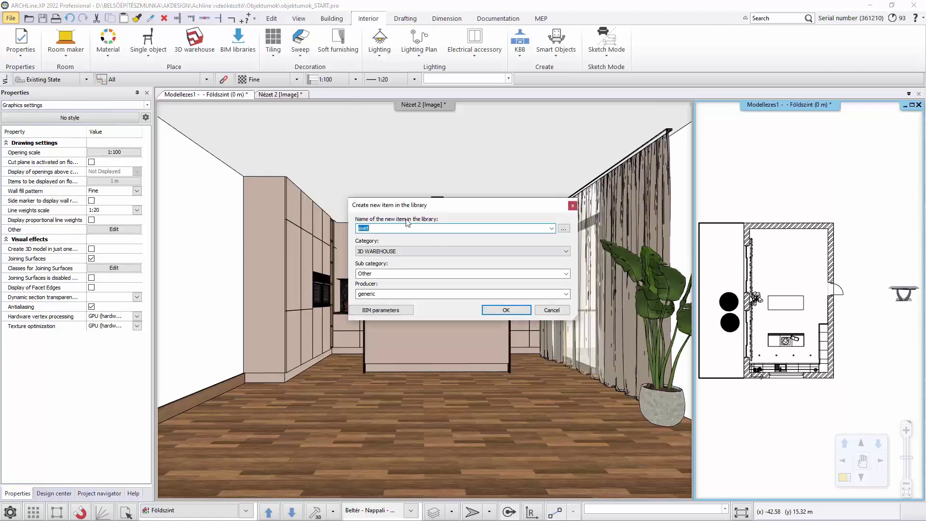
Save the imported lamp in the library as "Pendant" under the LIGHTING category
{"action": "type", "text": "Pendan"}
{"action": "left_click", "coordinate": [441, 257]}
{"action": "left_click", "coordinate": [378, 334]}
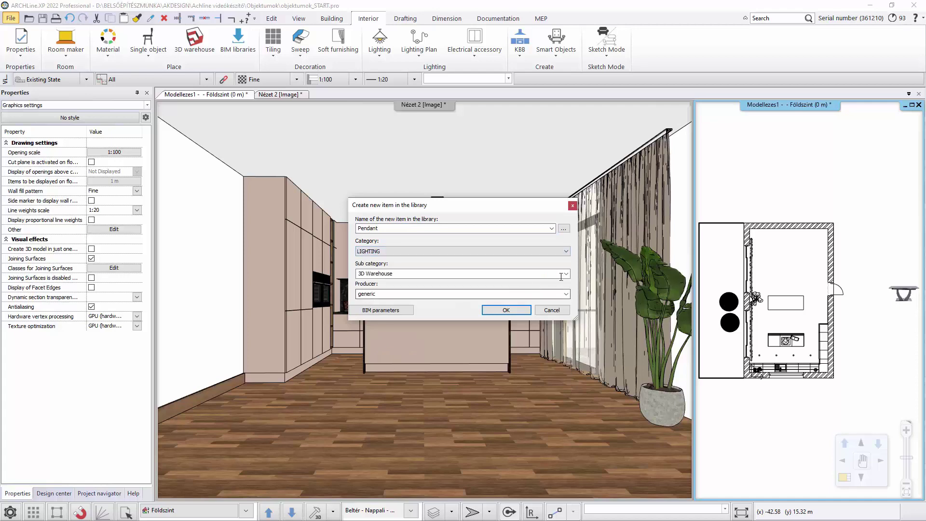
{"action": "left_click", "coordinate": [500, 311]}
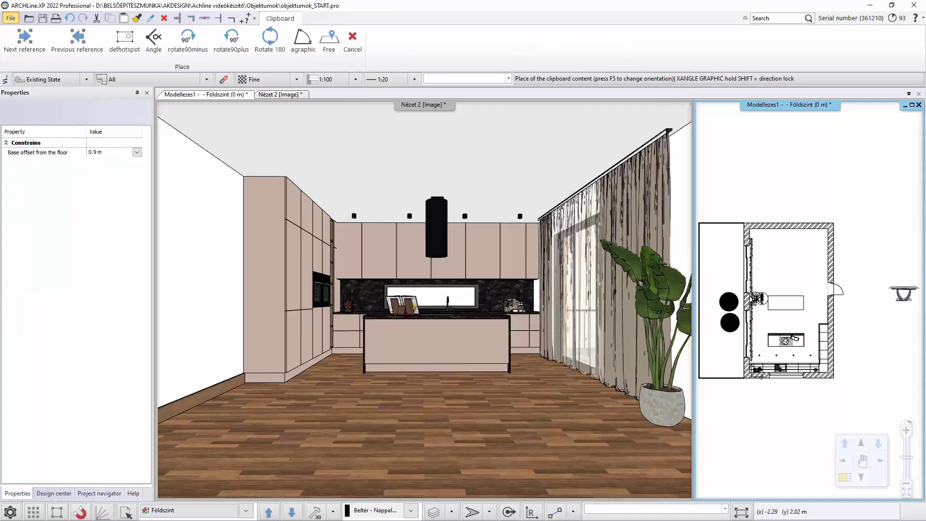
Place the pendant lamp in the floor plan at the middle of the rectangular dining table outline
{"action": "scroll", "coordinate": [762, 294], "scroll_direction": "up", "scroll_amount": 2}
{"action": "scroll", "coordinate": [803, 303], "scroll_direction": "up", "scroll_amount": 1}
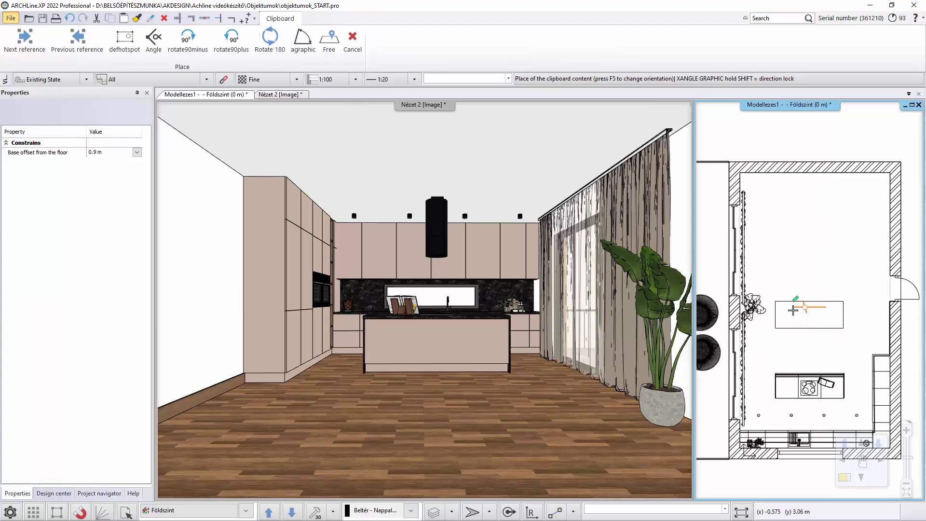
{"action": "left_click", "coordinate": [807, 314]}
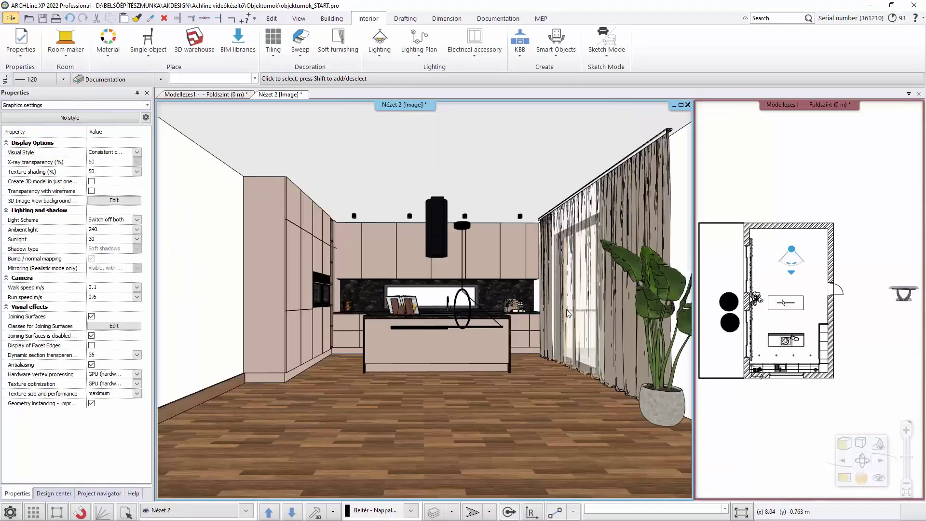
Move the pendant lamp vertically up to a base elevation of 1.9 m in the 3D view and deselect it
{"action": "left_click", "coordinate": [462, 229]}
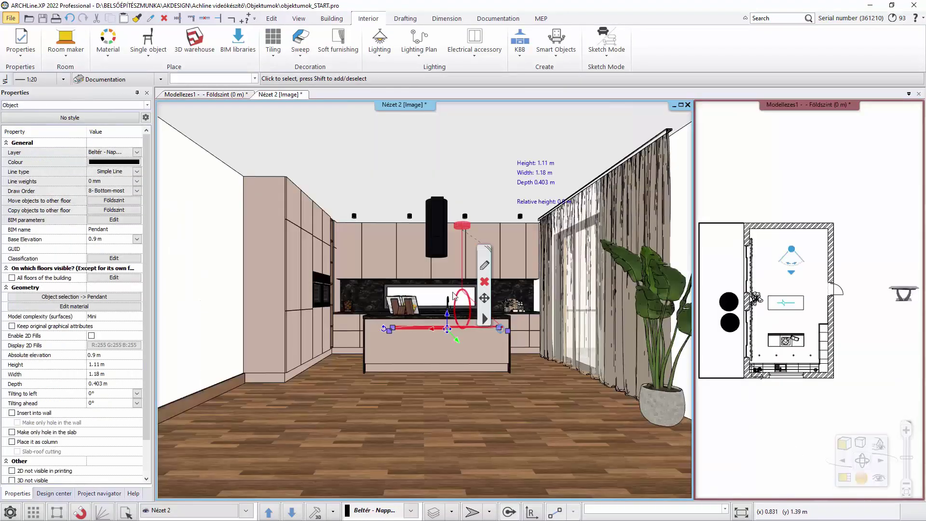
{"action": "left_click", "coordinate": [485, 318]}
{"action": "left_click", "coordinate": [465, 358]}
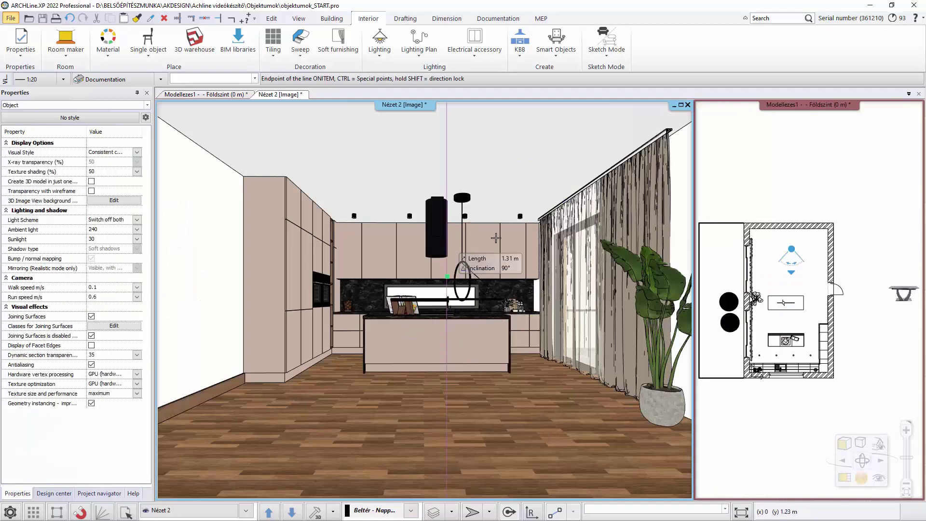
{"action": "left_click", "coordinate": [502, 176]}
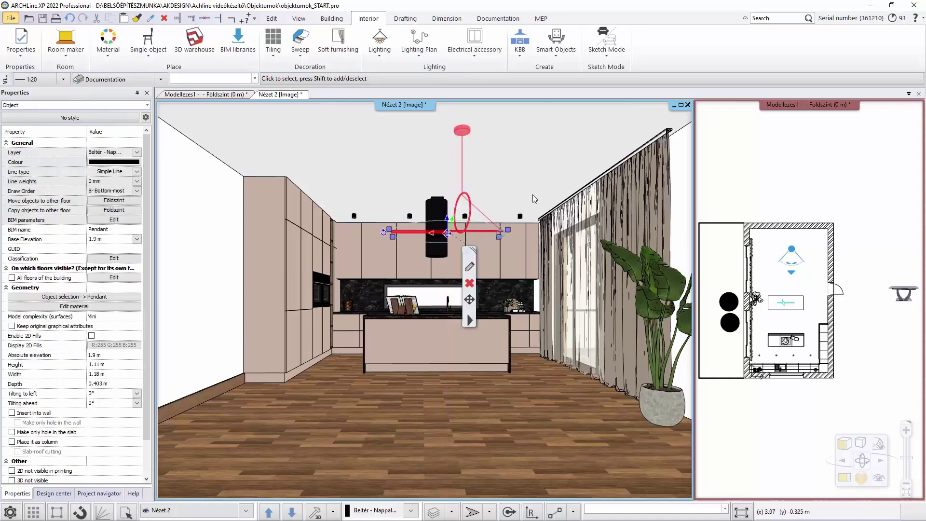
{"action": "key", "text": "Escape"}
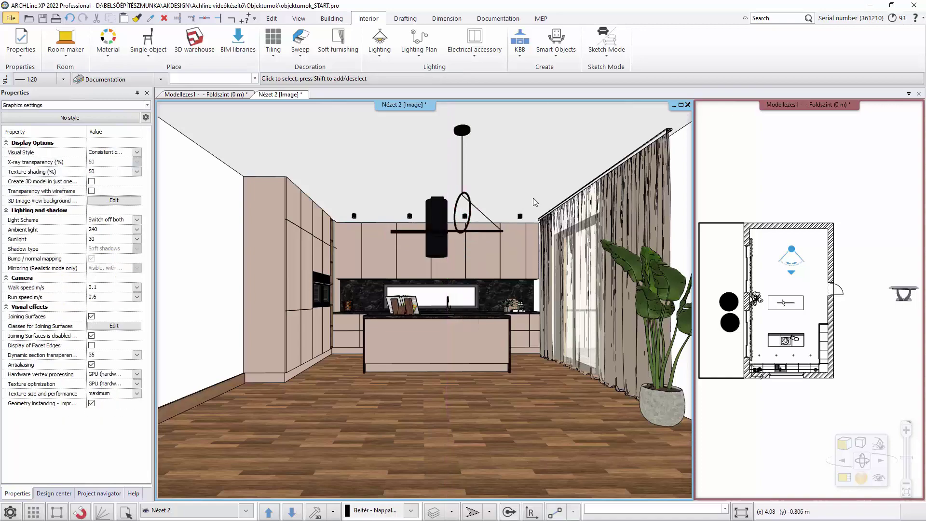
Switch to 3D Warehouse in the browser and open the liked models on the account's public page
{"action": "left_click", "coordinate": [870, 6]}
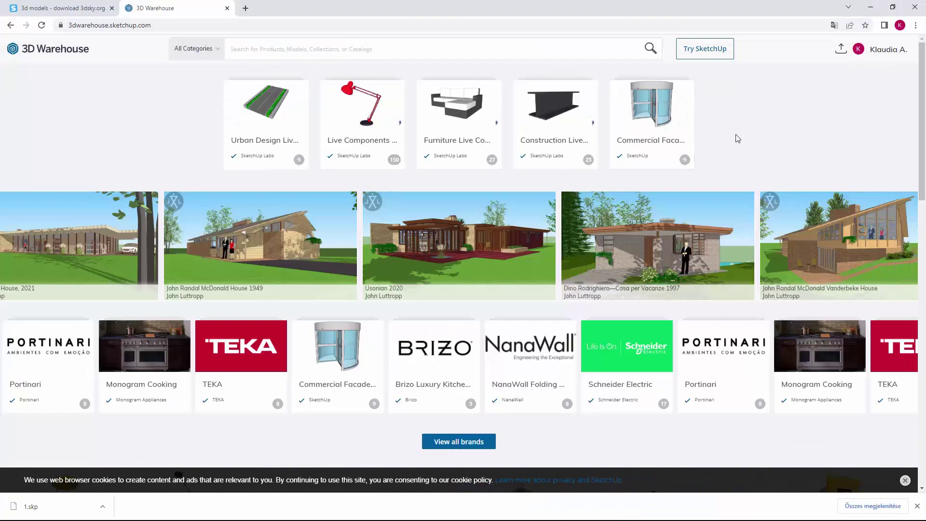
{"action": "mouse_move", "coordinate": [890, 56]}
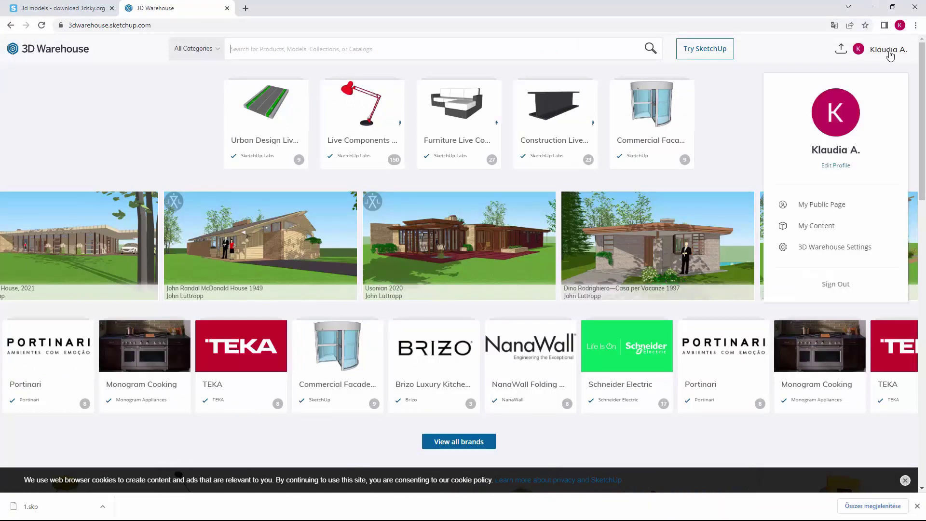
{"action": "left_click", "coordinate": [824, 204]}
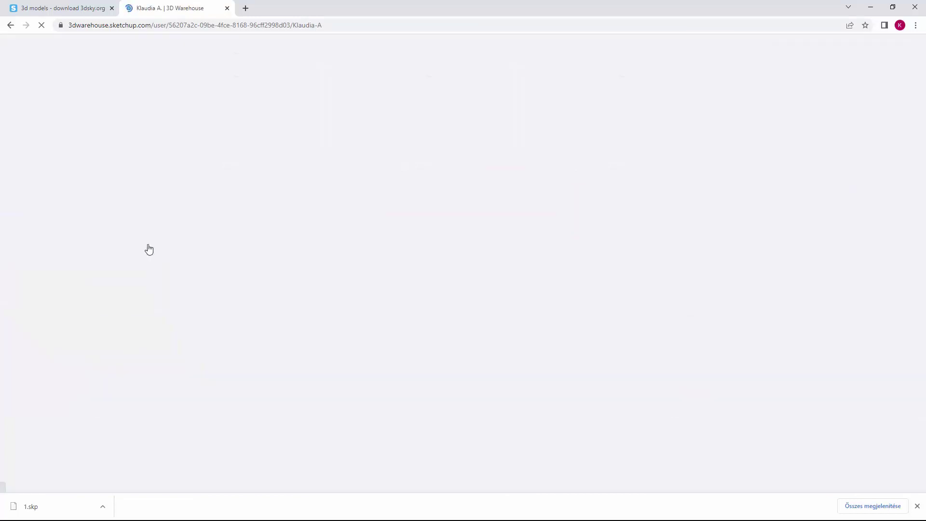
{"action": "left_click", "coordinate": [304, 222]}
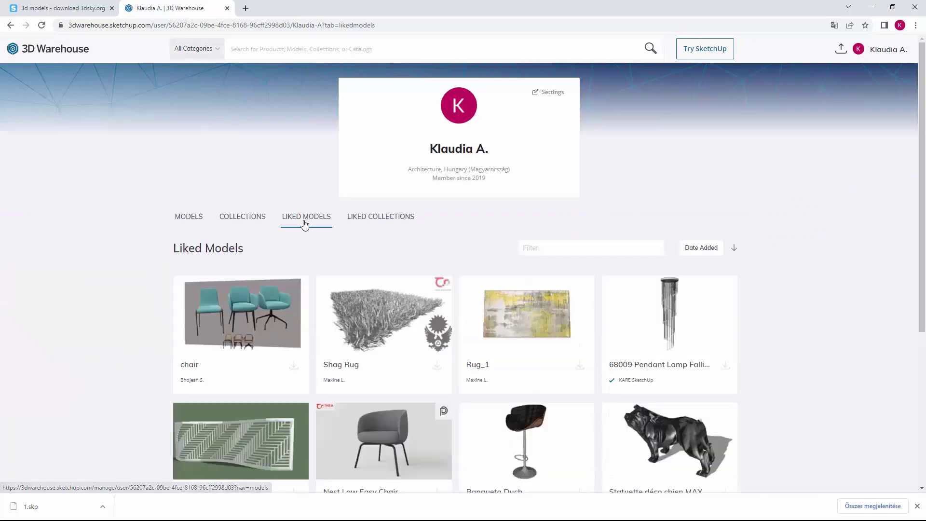
Open the liked model "chair" with the three turquoise chairs and download it as a SketchUp file
{"action": "left_click", "coordinate": [259, 314]}
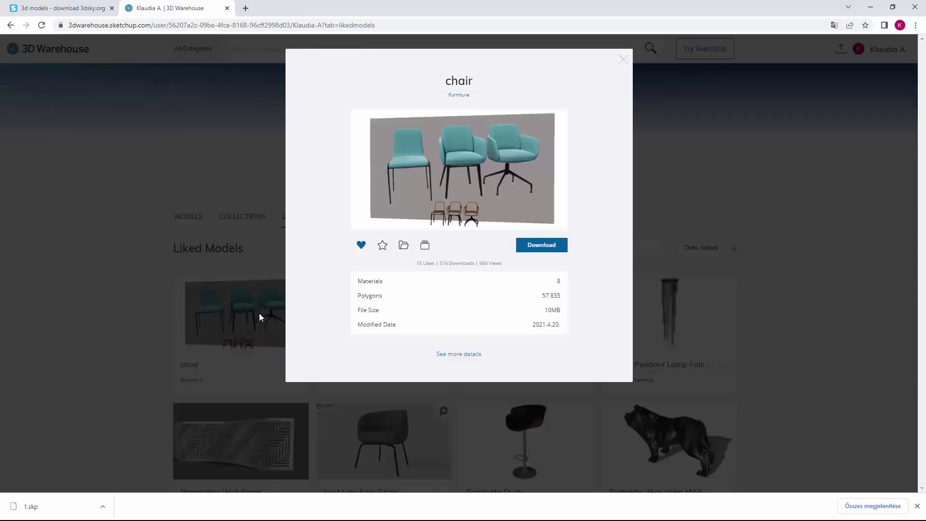
{"action": "left_click", "coordinate": [548, 246]}
{"action": "left_click", "coordinate": [544, 265]}
Show the downloaded 1.skp in its folder and bring it into the Nézet 2 3D view for import
{"action": "left_click", "coordinate": [102, 507]}
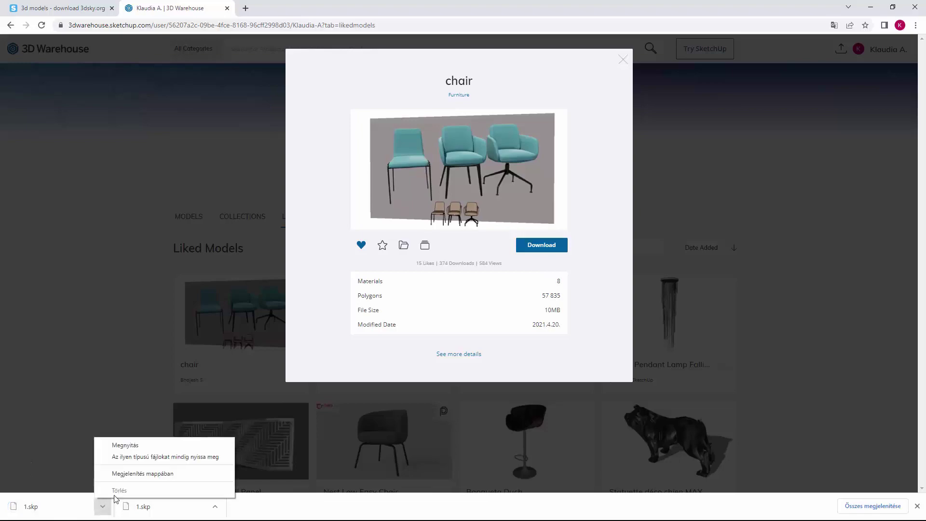
{"action": "left_click", "coordinate": [145, 474]}
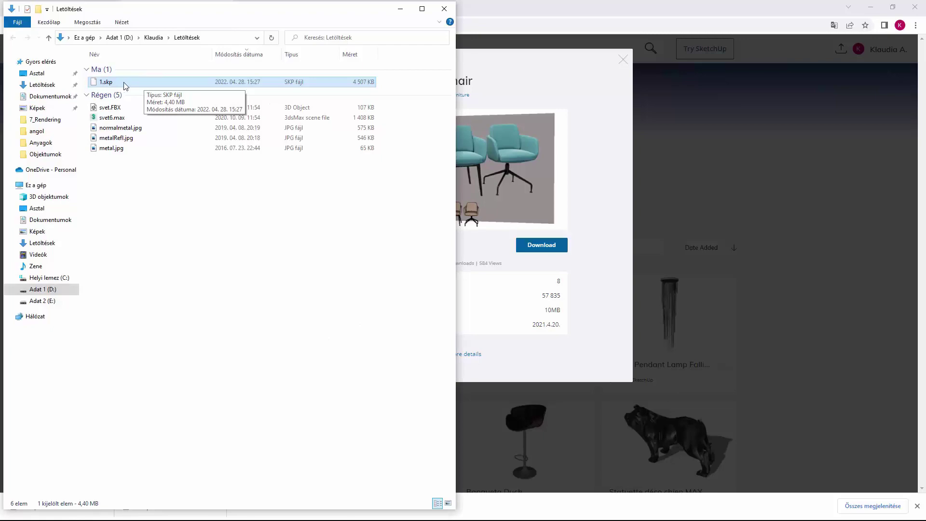
{"action": "left_click_drag", "start_coordinate": [125, 86], "coordinate": [431, 226]}
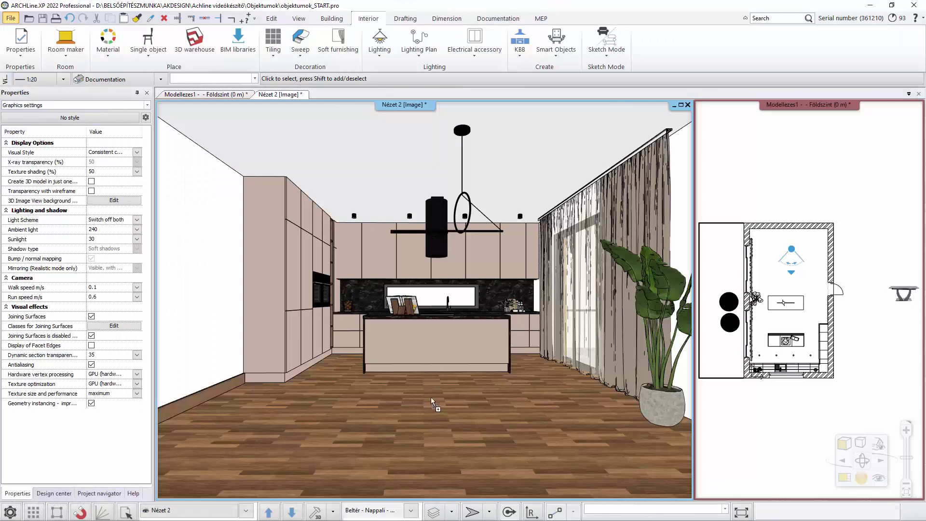
{"action": "left_click_drag", "start_coordinate": [434, 418], "coordinate": [434, 417]}
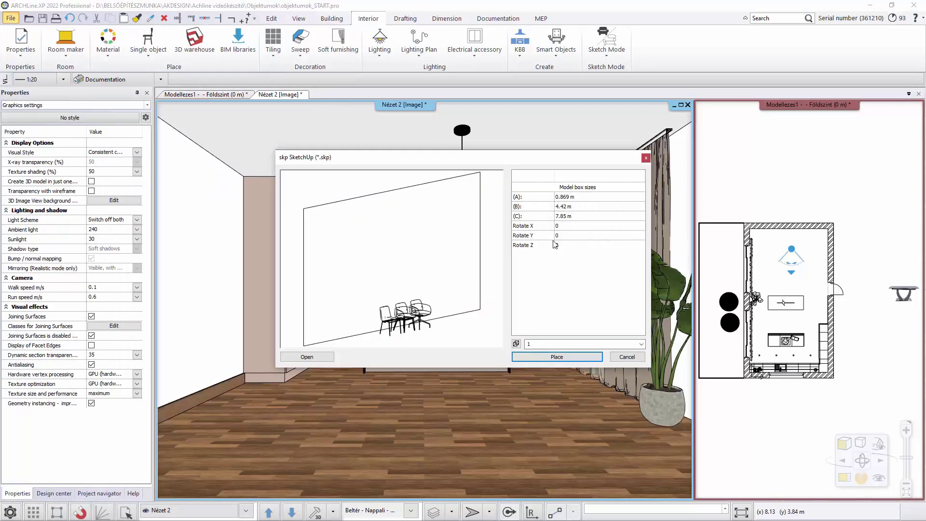
Accept the model's default size and save it in the library as "chair" under the 3D WAREHOUSE category
{"action": "left_click", "coordinate": [557, 357]}
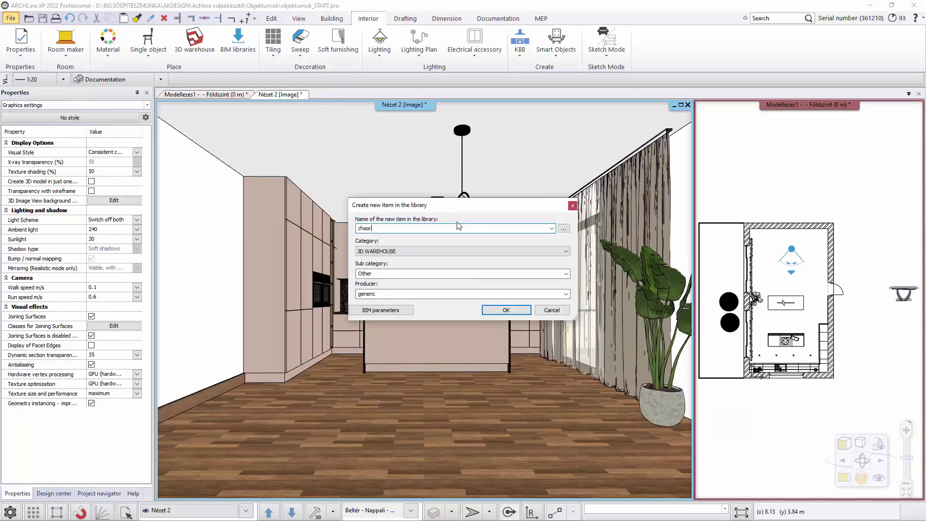
{"action": "type", "text": "chaor"}
{"action": "key", "text": "BackSpace"}
{"action": "key", "text": "BackSpace"}
{"action": "type", "text": "ir"}
{"action": "left_click", "coordinate": [515, 312]}
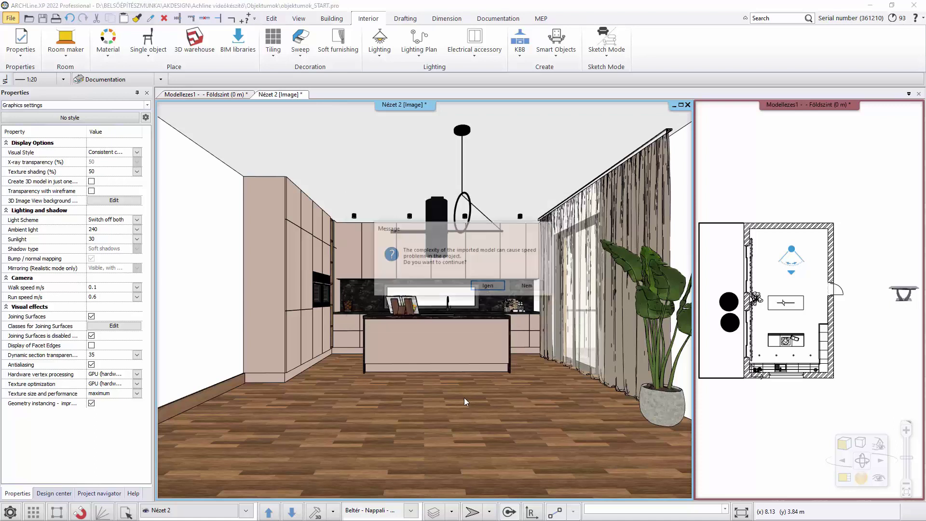
Continue importing the complex model, place the chair group on the room's floor in the 3D view and select it
{"action": "left_click", "coordinate": [503, 291]}
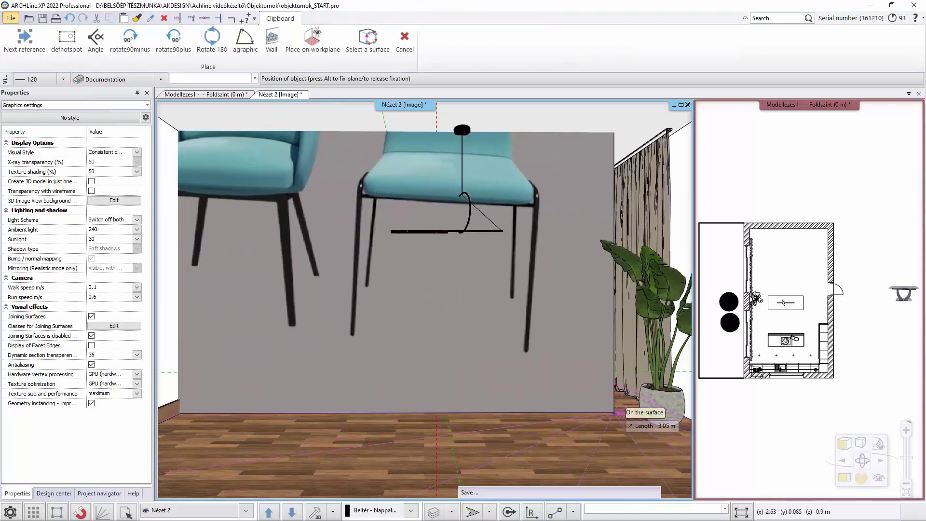
{"action": "left_click", "coordinate": [618, 413]}
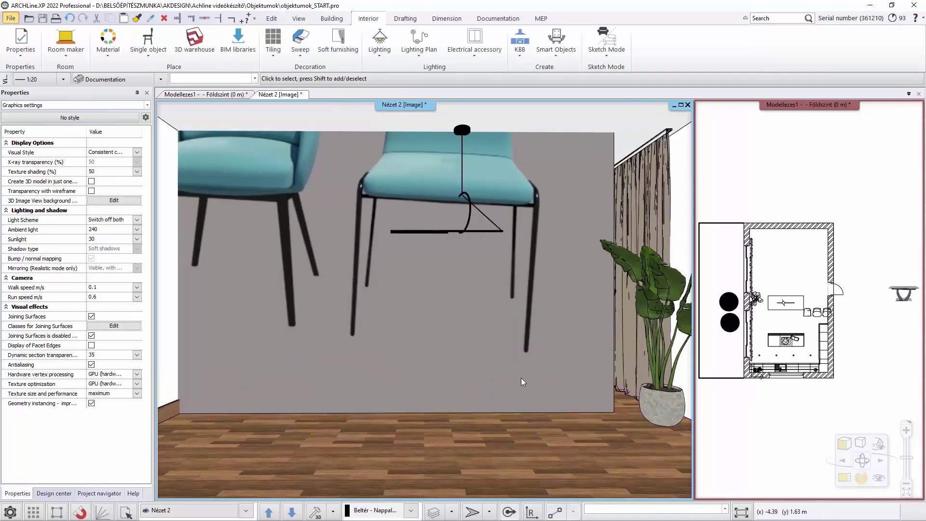
{"action": "left_click", "coordinate": [522, 378]}
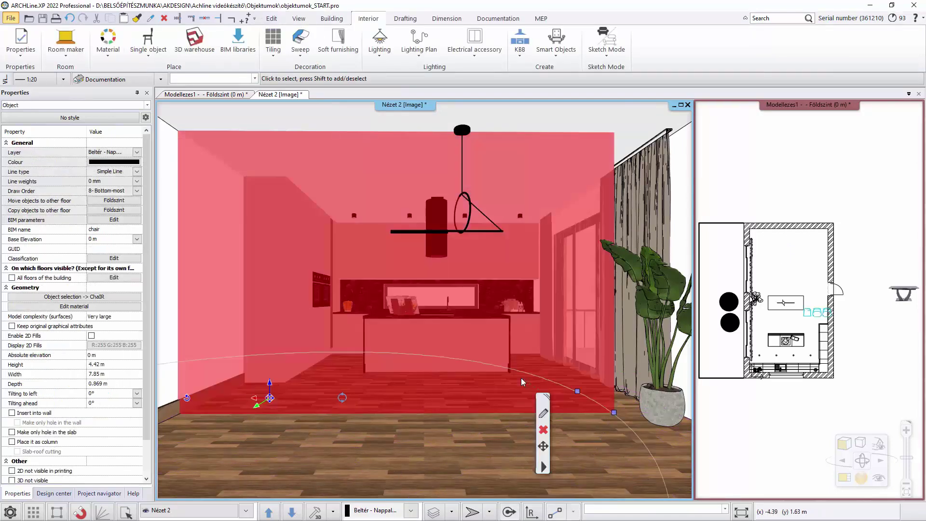
Open the selected three-chair object in Sketch Mode for editing
{"action": "left_click", "coordinate": [607, 55]}
{"action": "left_click", "coordinate": [635, 71]}
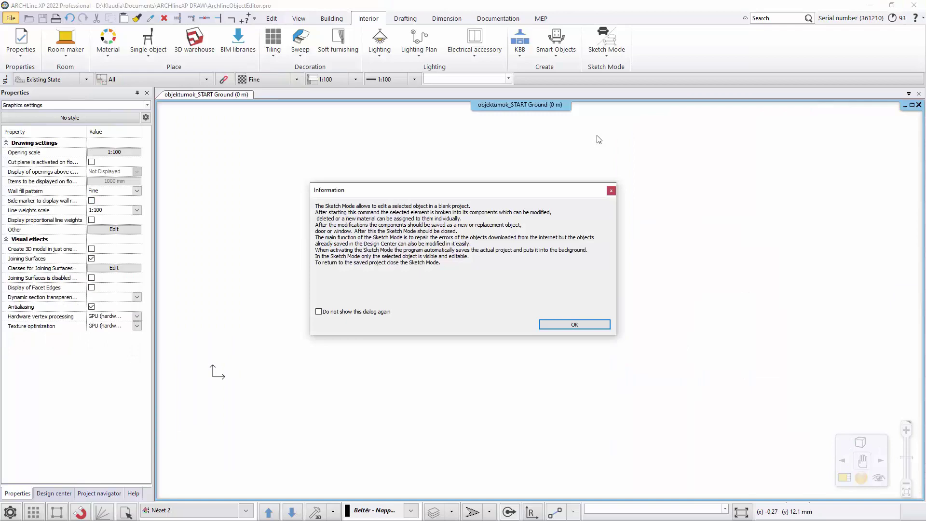
{"action": "left_click", "coordinate": [563, 326]}
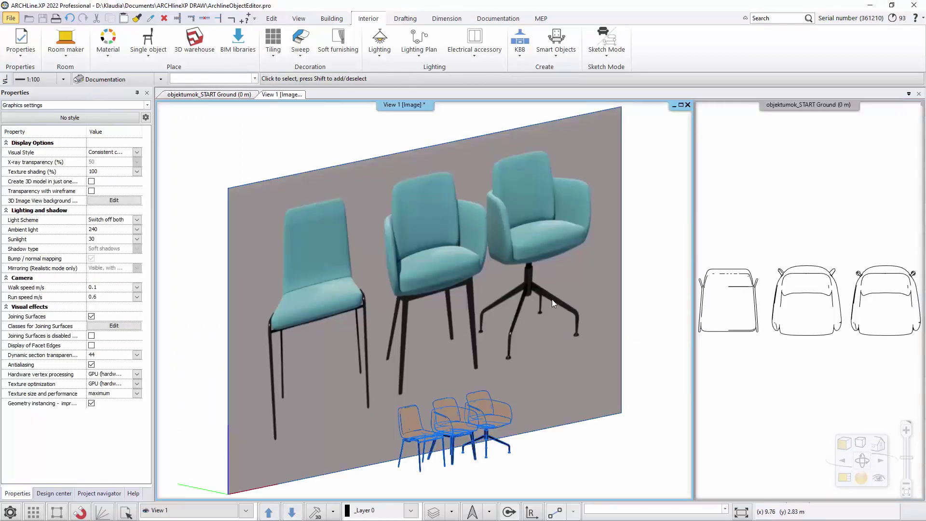
Delete the large chair picture panel, the swivel chair and the armless chair, keeping only the four-legged armchair
{"action": "left_click", "coordinate": [545, 276]}
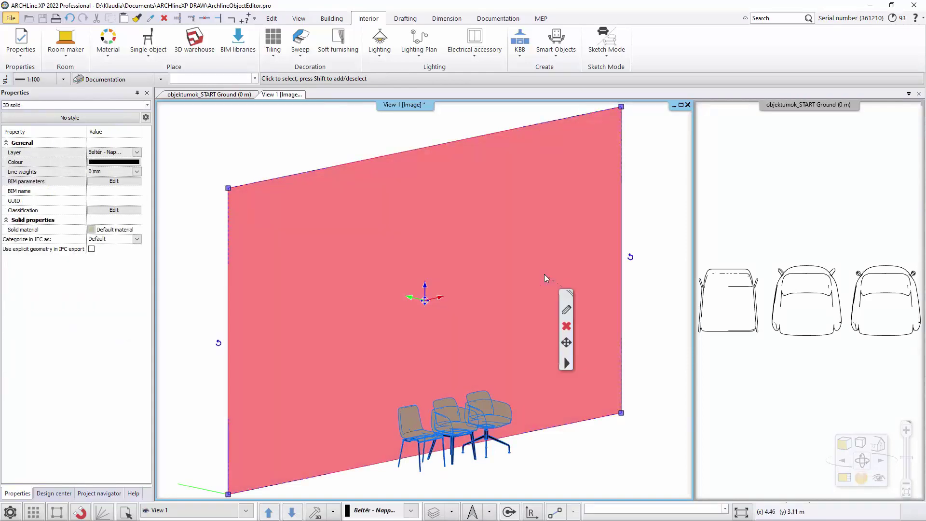
{"action": "key", "text": "Escape"}
{"action": "left_click", "coordinate": [497, 409]}
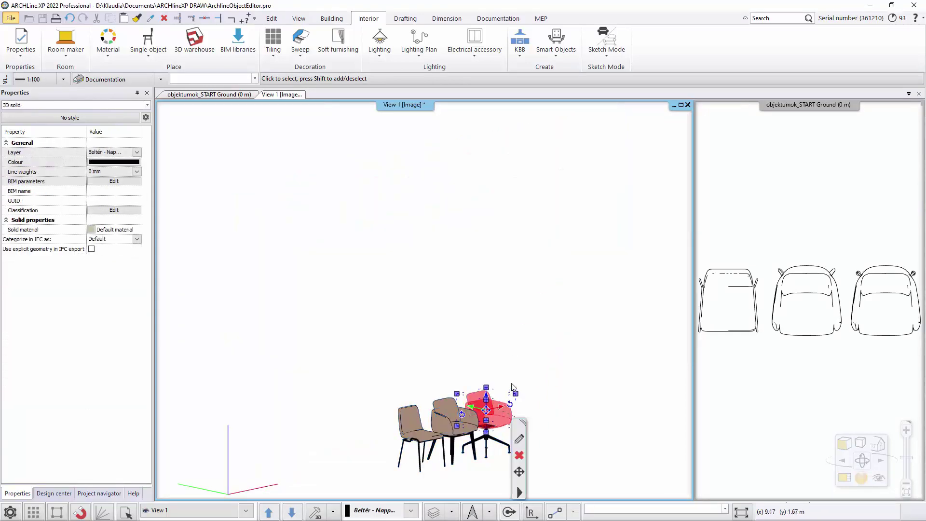
{"action": "key", "text": "Escape"}
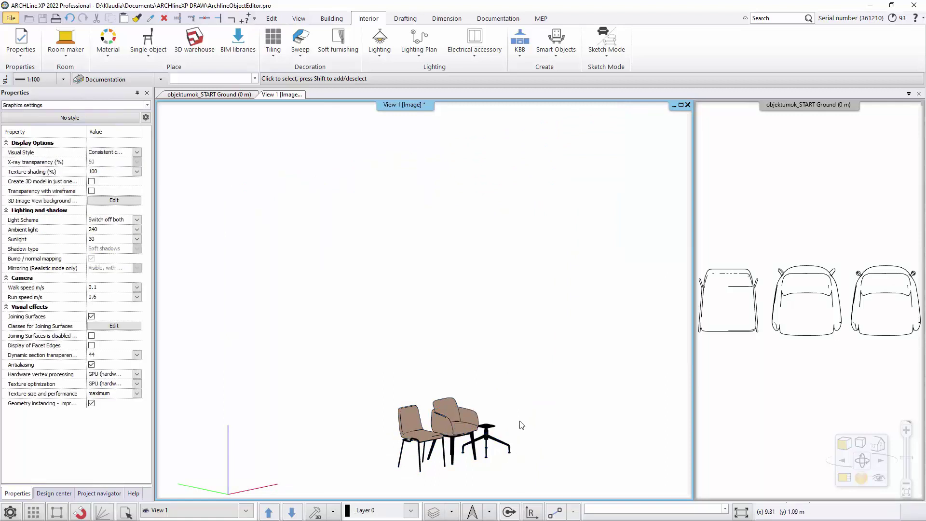
{"action": "left_click_drag", "start_coordinate": [510, 401], "coordinate": [482, 459]}
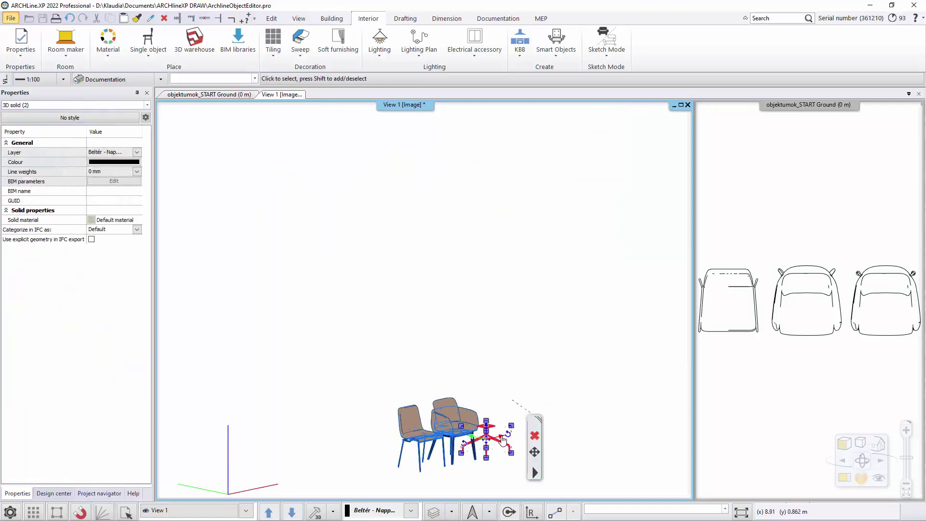
{"action": "key", "text": "Escape"}
{"action": "left_click_drag", "start_coordinate": [419, 373], "coordinate": [389, 475]}
{"action": "key", "text": "Delete"}
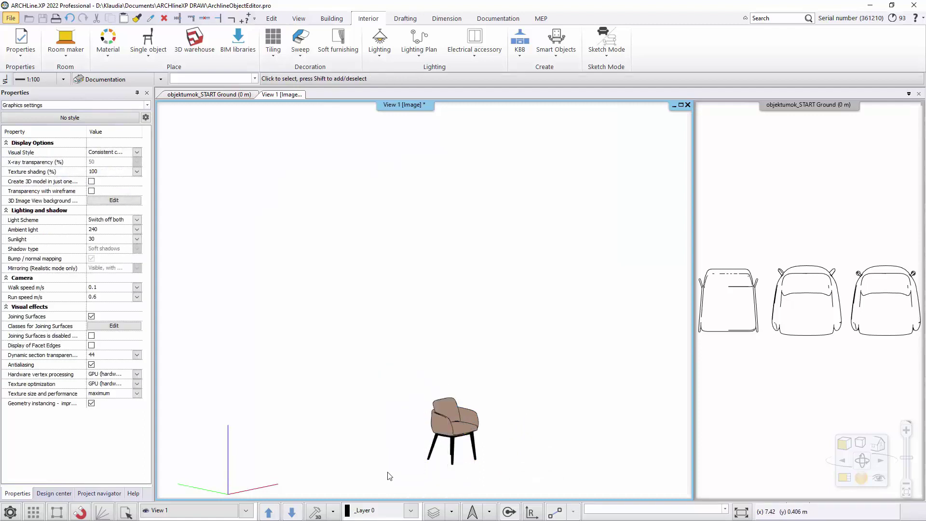
{"action": "middle_click", "coordinate": [452, 428]}
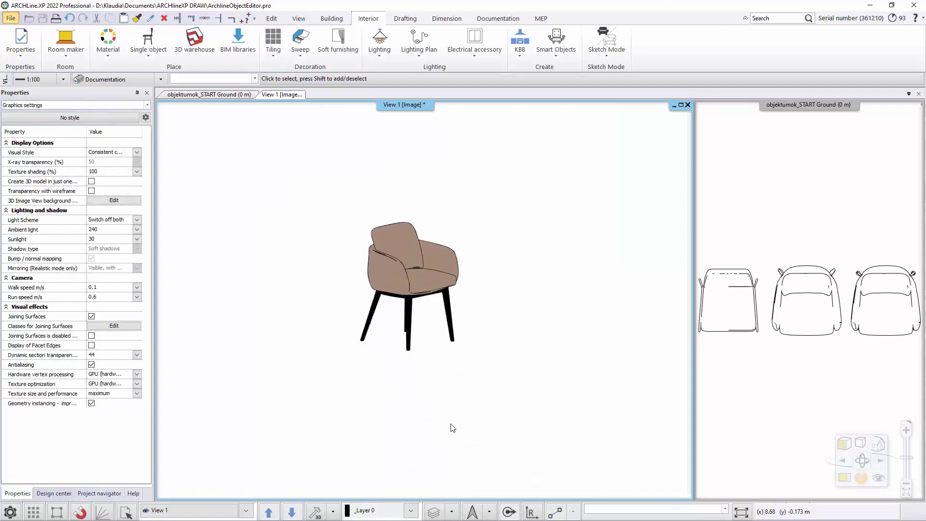
{"action": "scroll", "coordinate": [425, 315], "scroll_direction": "up", "scroll_amount": 1}
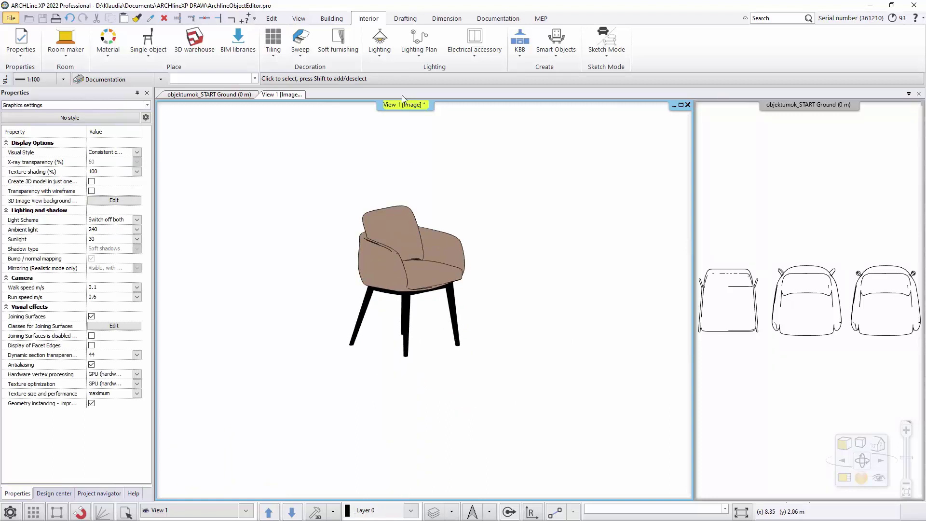
Save all the remaining armchair parts as a new object without overwriting the original chair object
{"action": "left_click", "coordinate": [619, 60]}
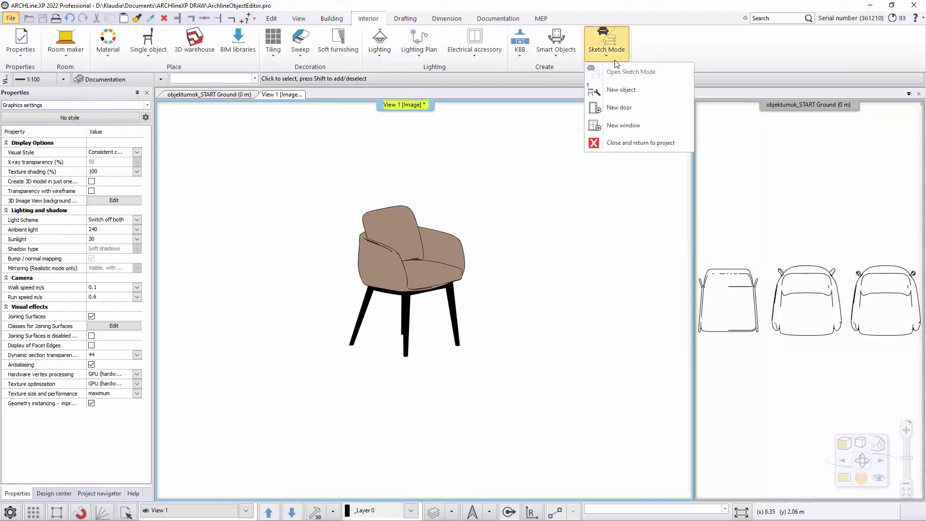
{"action": "left_click", "coordinate": [631, 90]}
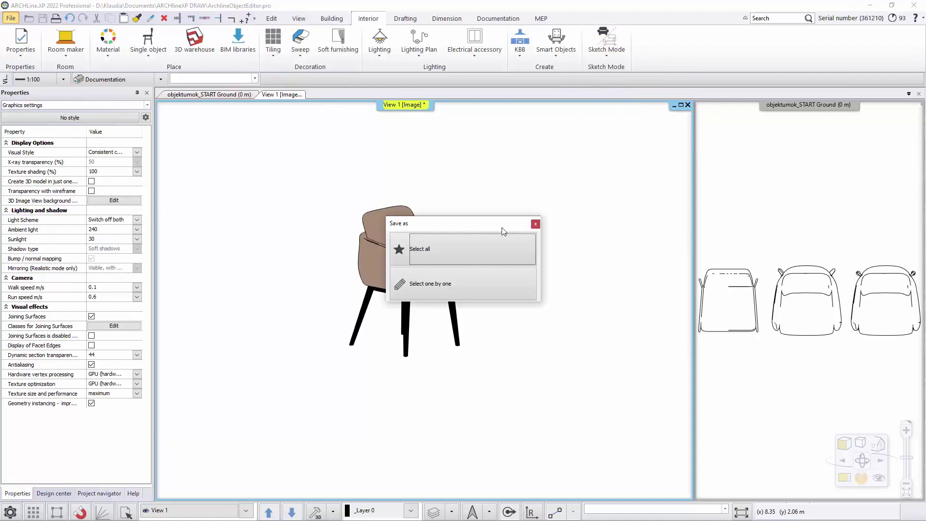
{"action": "left_click", "coordinate": [427, 253]}
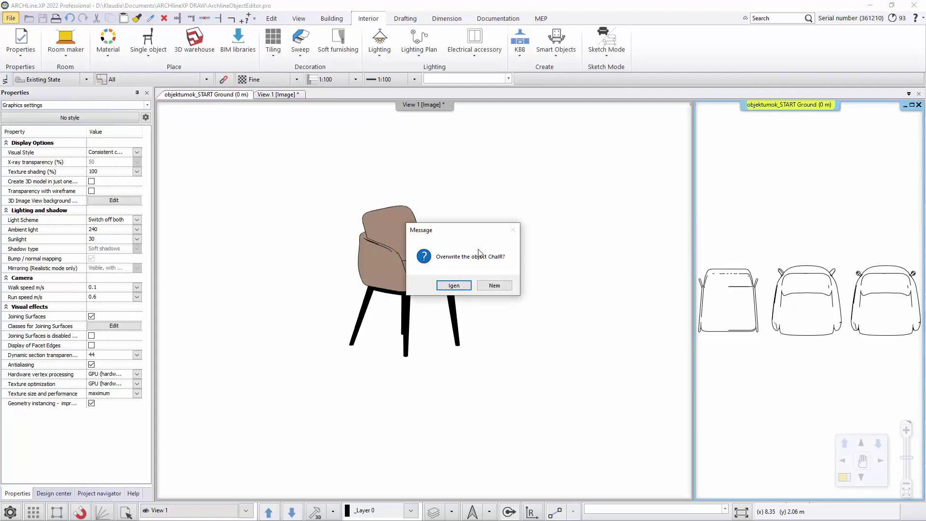
{"action": "left_click", "coordinate": [494, 286]}
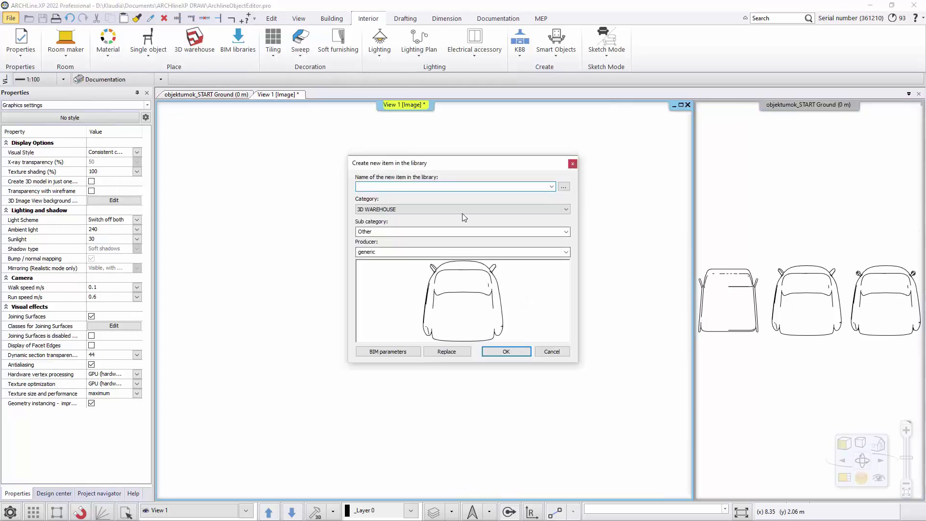
Name the new library item "Chair", assign it to the DINING ROOM category, save it and return to the project
{"action": "type", "text": "Chair"}
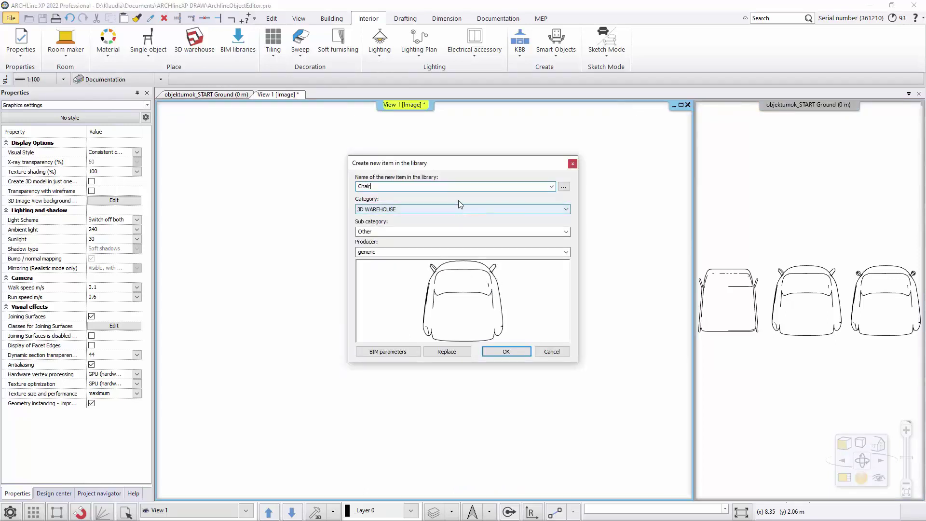
{"action": "left_click", "coordinate": [549, 208]}
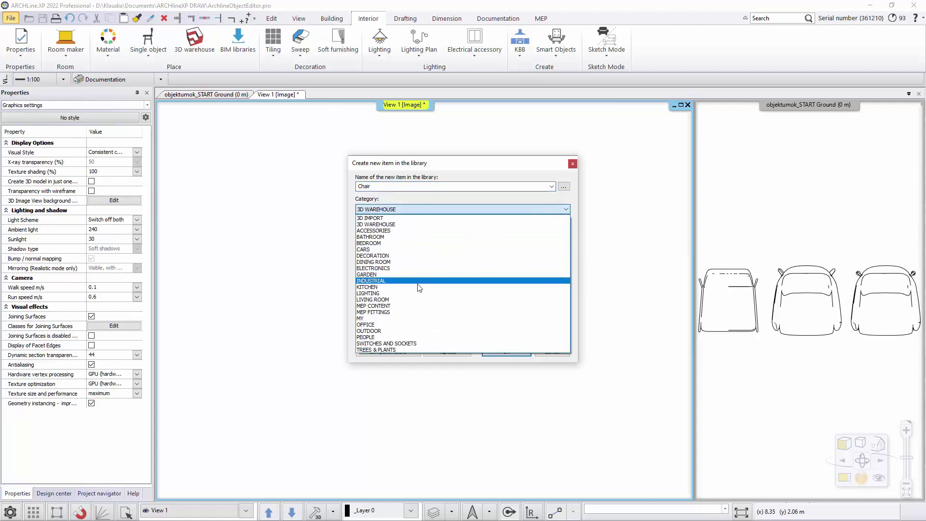
{"action": "left_click", "coordinate": [386, 262]}
{"action": "left_click", "coordinate": [541, 232]}
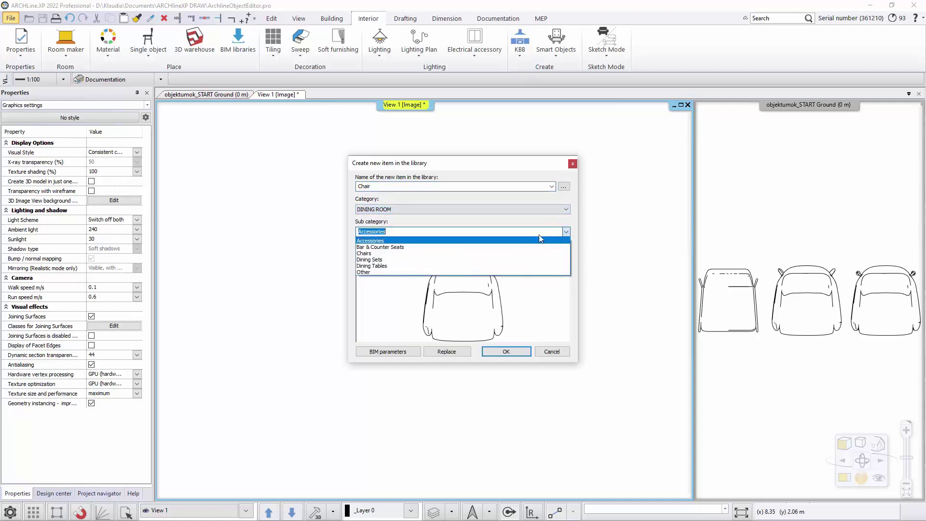
{"action": "left_click", "coordinate": [516, 353]}
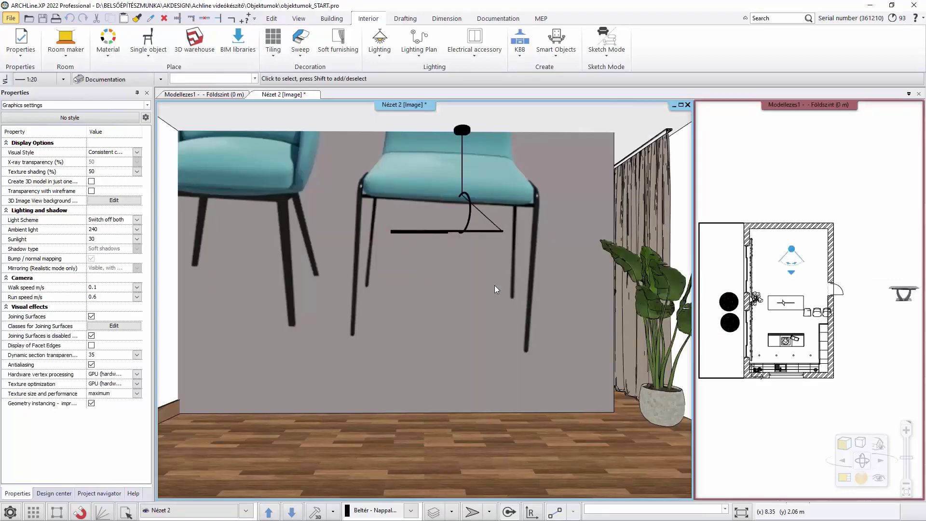
Delete the oversized three-chair object from the room and list all the project's objects in the Design Center
{"action": "left_click", "coordinate": [493, 237]}
{"action": "key", "text": "Escape"}
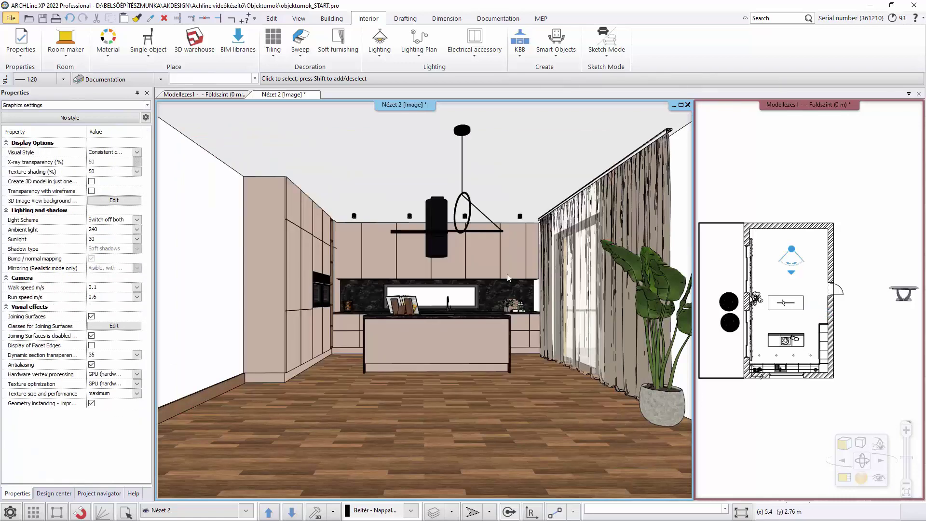
{"action": "left_click", "coordinate": [54, 493]}
{"action": "left_click", "coordinate": [53, 270]}
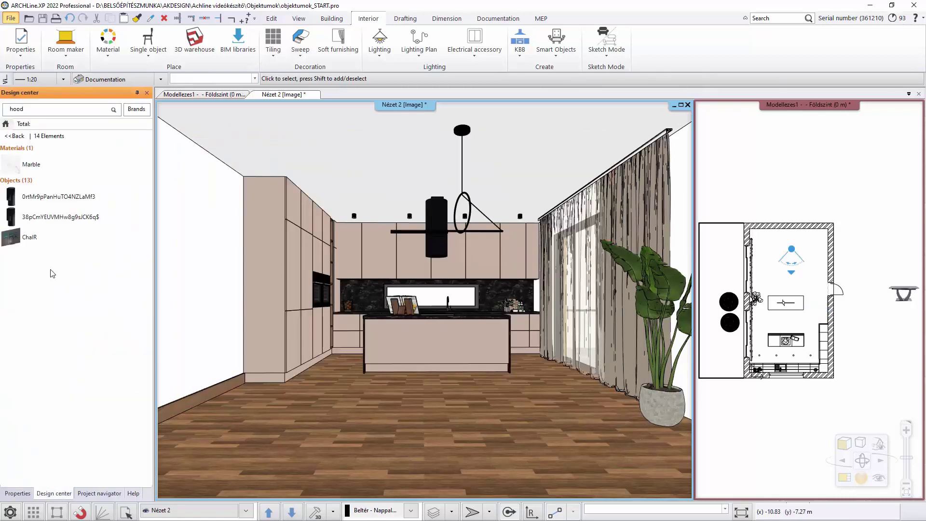
{"action": "left_click", "coordinate": [16, 180]}
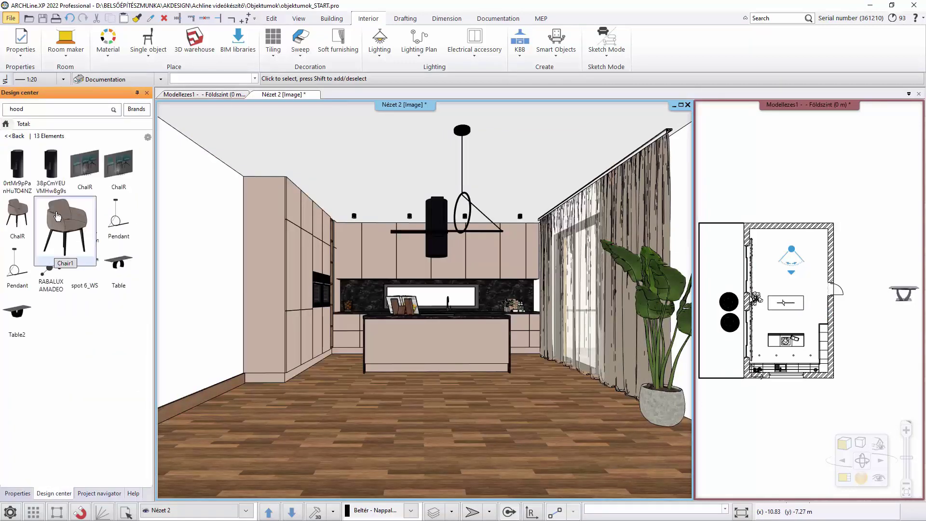
Place two Chair1 armchairs side by side along the dining table's upper long side in the Földszint floor plan
{"action": "mouse_move", "coordinate": [30, 215]}
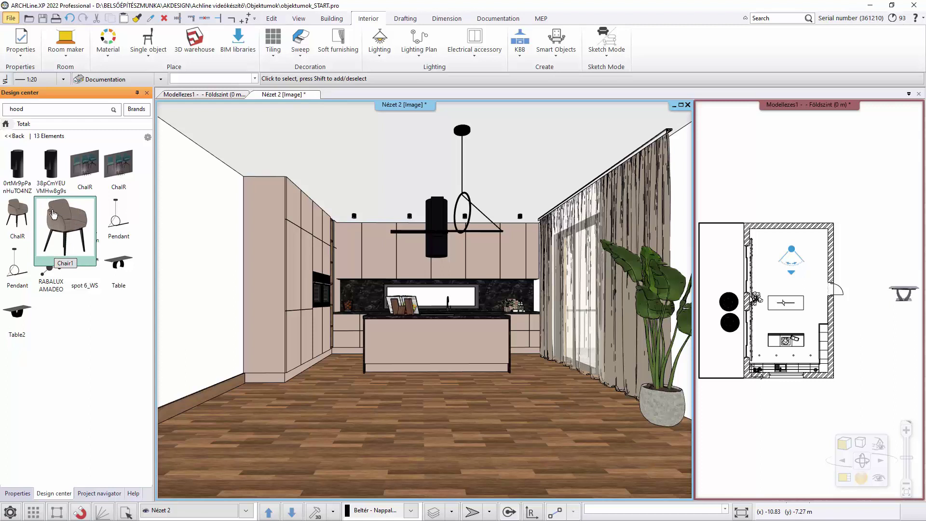
{"action": "left_click_drag", "start_coordinate": [53, 215], "coordinate": [74, 223]}
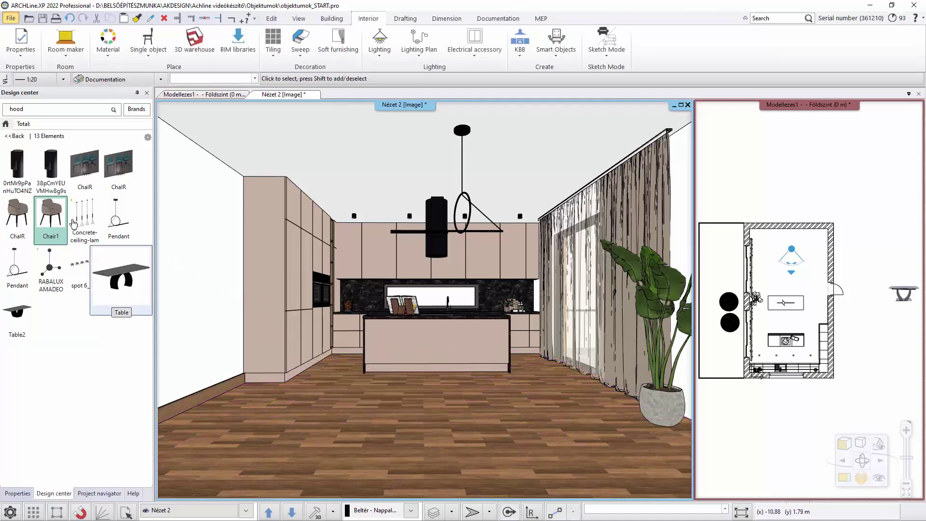
{"action": "left_click", "coordinate": [214, 94]}
{"action": "mouse_move", "coordinate": [58, 227]}
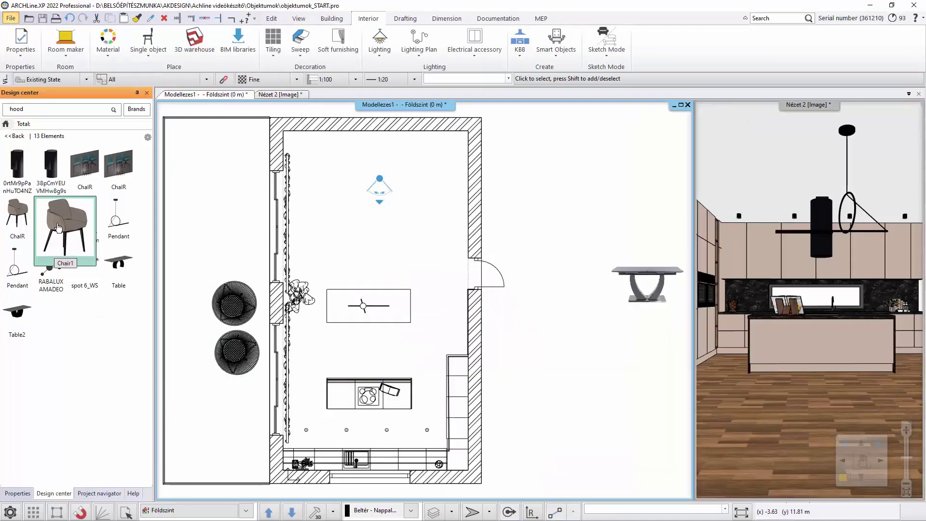
{"action": "left_click_drag", "start_coordinate": [58, 227], "coordinate": [379, 261]}
{"action": "scroll", "coordinate": [397, 269], "scroll_direction": "up", "scroll_amount": 3}
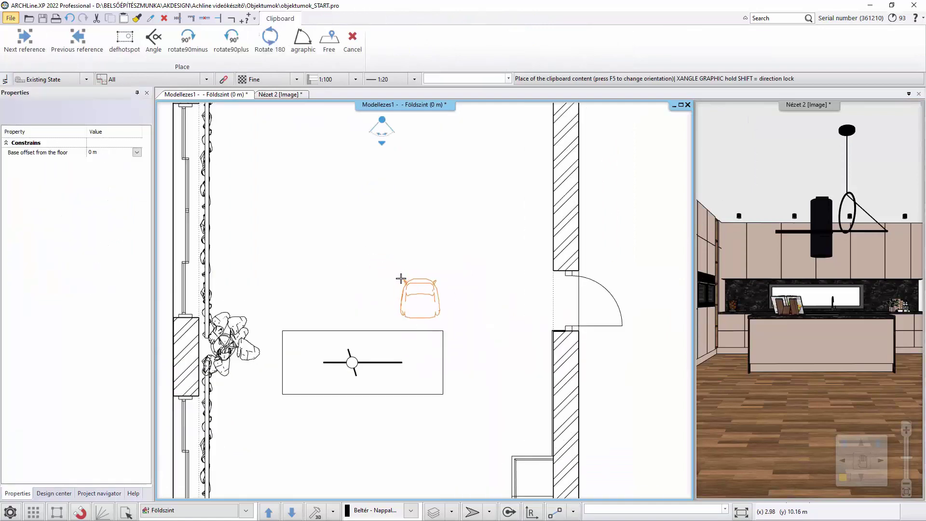
{"action": "left_click", "coordinate": [399, 281]}
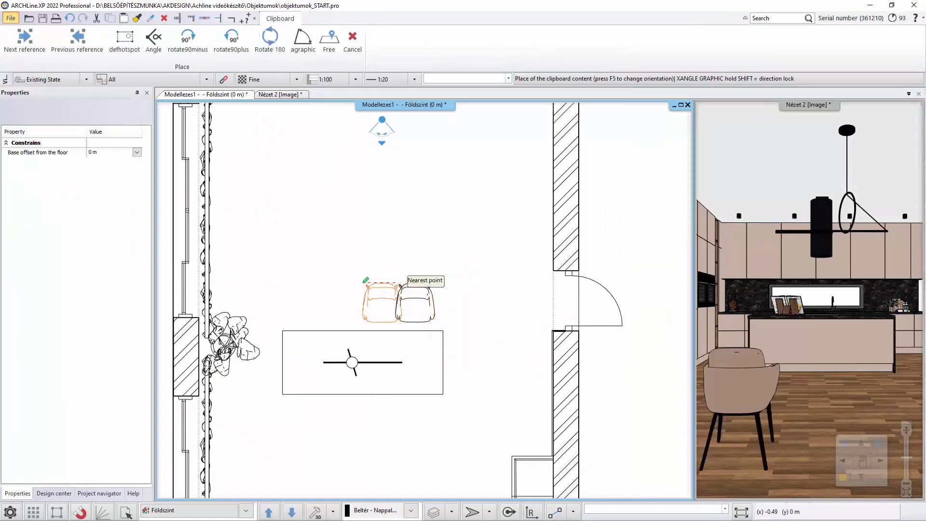
{"action": "left_click", "coordinate": [351, 283]}
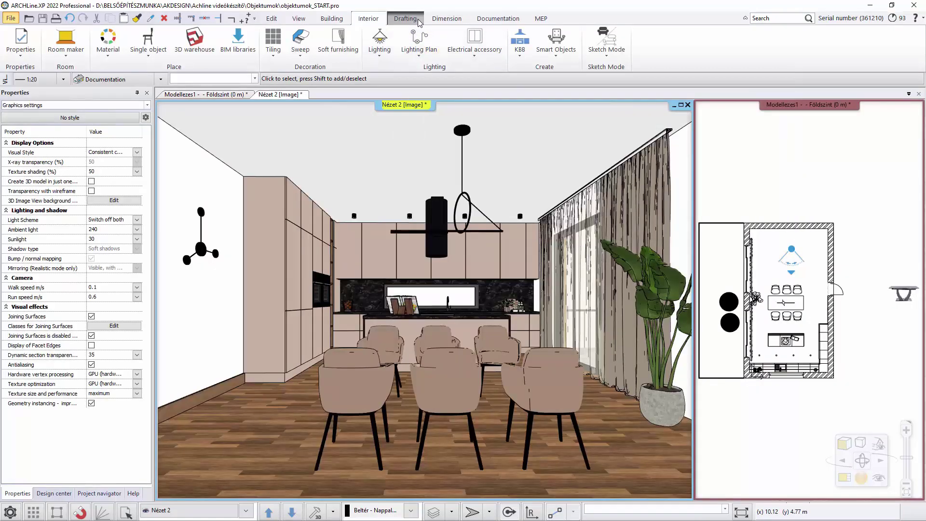
Create a box 3D Shape 1.1 m wide, 0.35 m deep and 0.73 m high, and place it on the floor in front of the dining chairs
{"action": "left_click", "coordinate": [419, 22]}
{"action": "left_click", "coordinate": [388, 43]}
{"action": "left_click", "coordinate": [425, 68]}
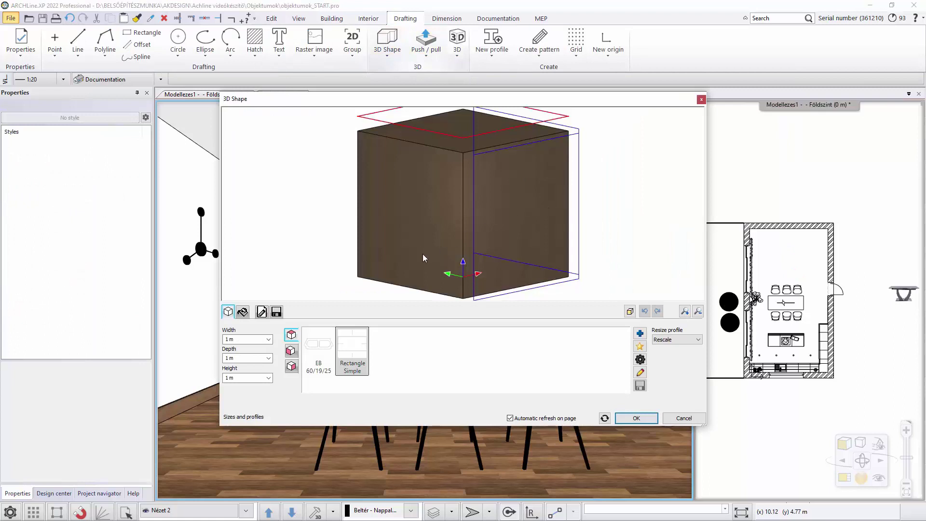
{"action": "left_click", "coordinate": [229, 341]}
{"action": "type", "text": "1.1"}
{"action": "left_click", "coordinate": [249, 357]}
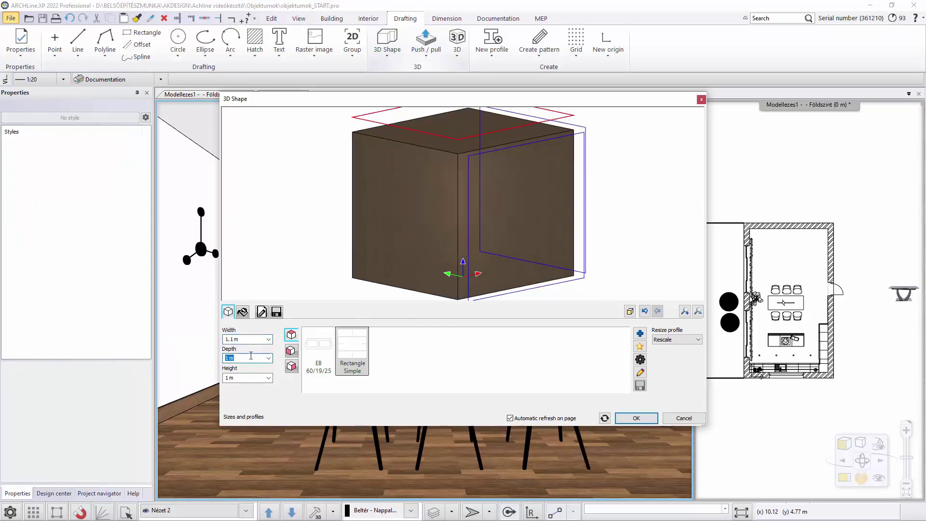
{"action": "type", "text": "0,35"}
{"action": "left_click", "coordinate": [254, 378]}
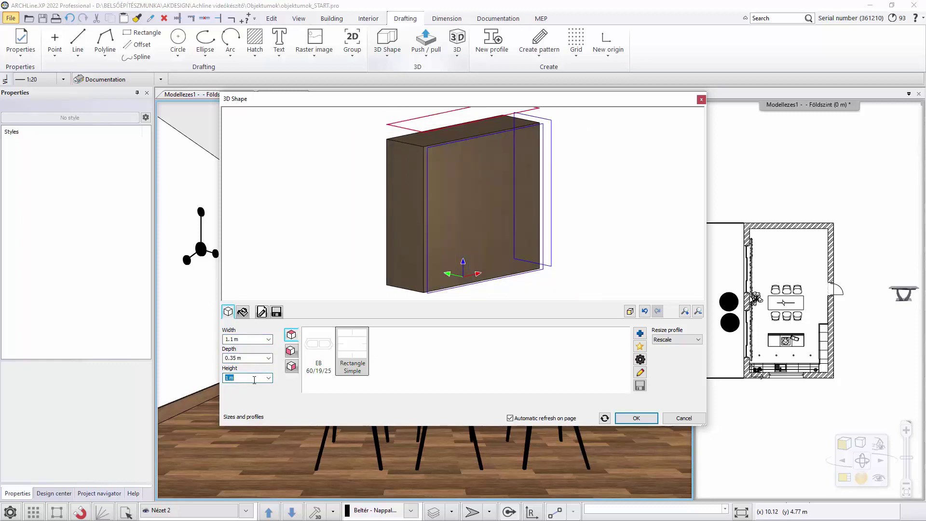
{"action": "type", "text": "0,73"}
{"action": "key", "text": "Return"}
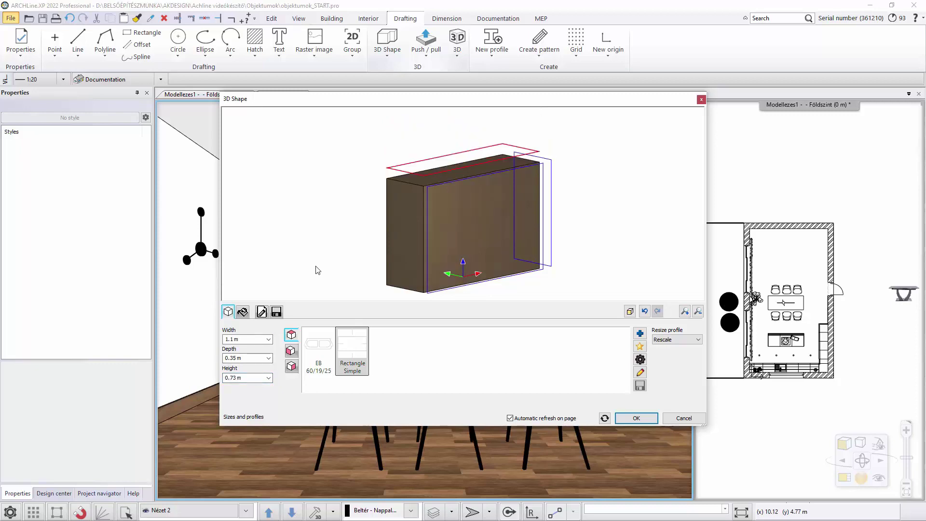
{"action": "left_click", "coordinate": [632, 416]}
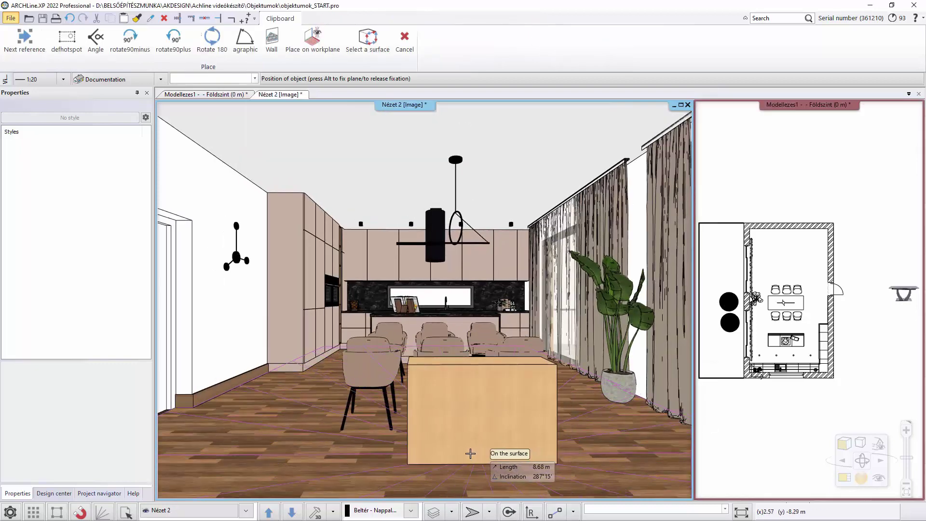
{"action": "left_click", "coordinate": [393, 441]}
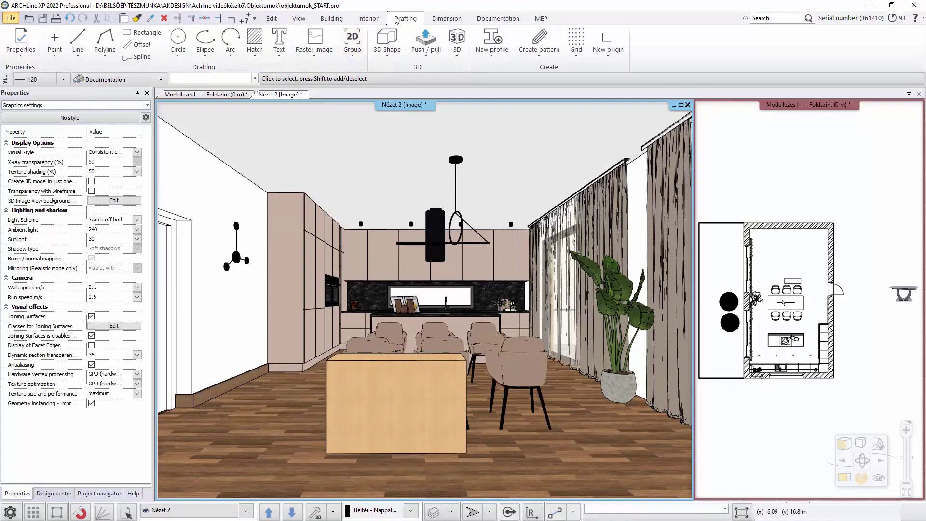
Draw a three-point arc on the box's front face, from its bottom edge up to the midpoint of its top edge
{"action": "left_click", "coordinate": [229, 59]}
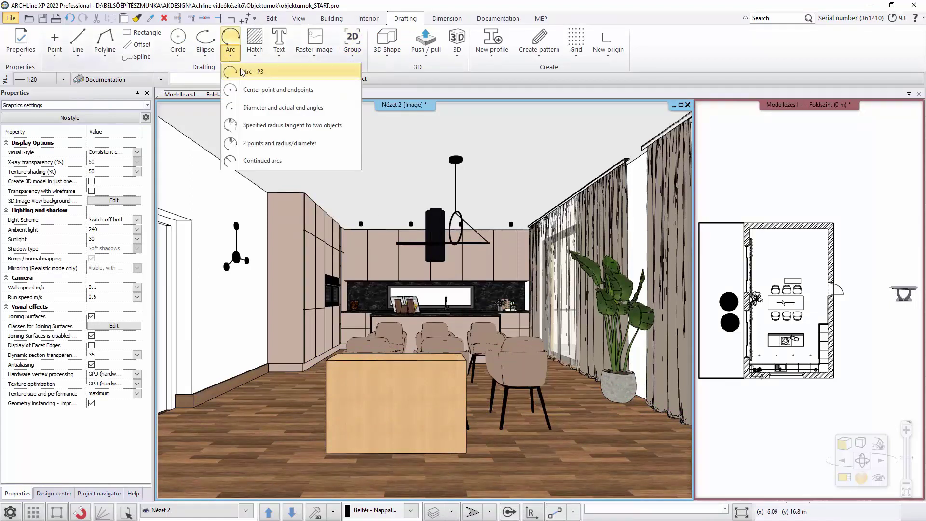
{"action": "left_click", "coordinate": [247, 71]}
{"action": "left_click", "coordinate": [395, 416]}
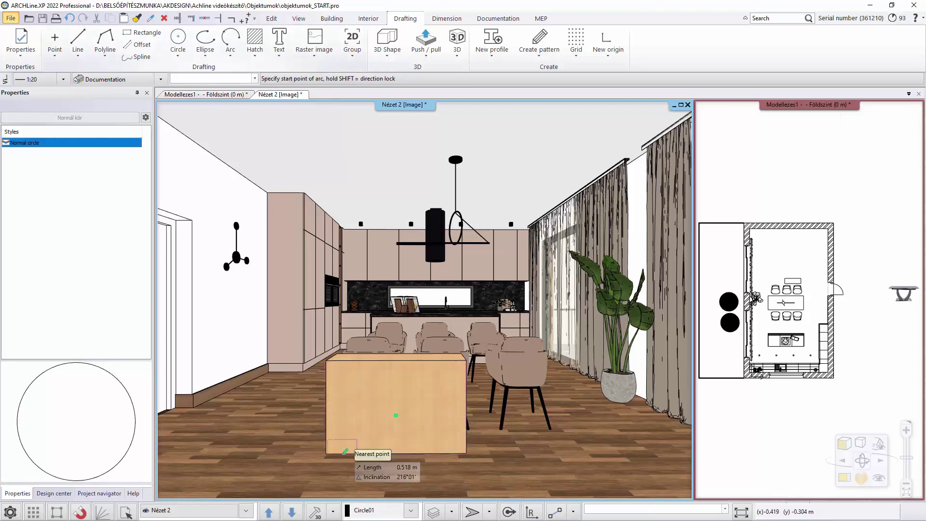
{"action": "left_click", "coordinate": [337, 454]}
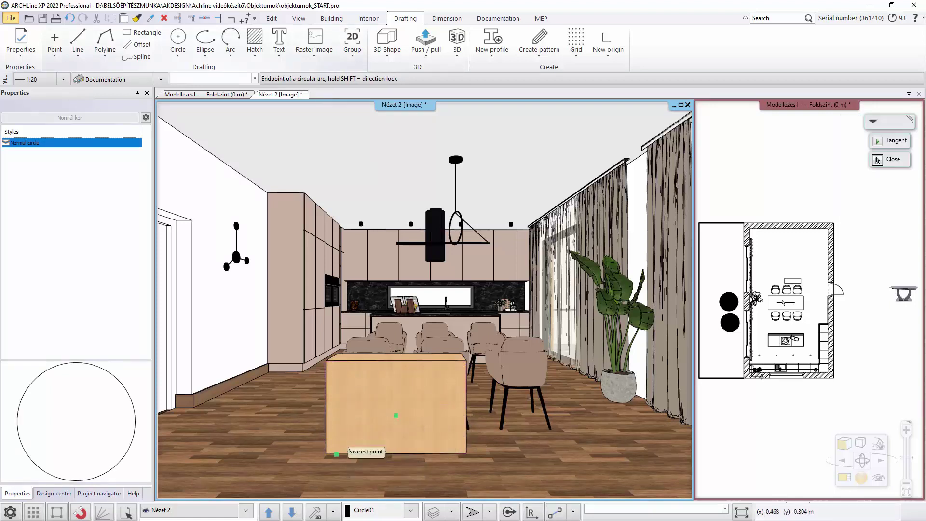
{"action": "left_click", "coordinate": [456, 455]}
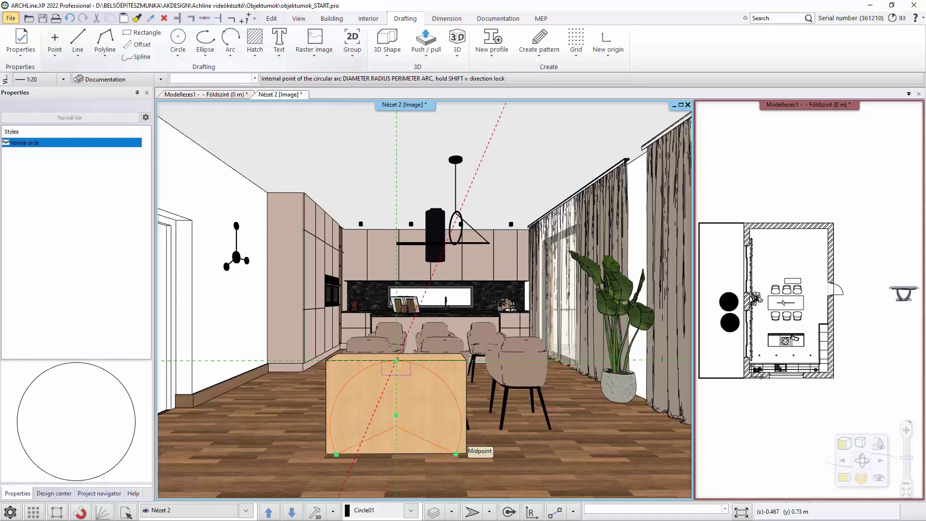
{"action": "left_click", "coordinate": [397, 361]}
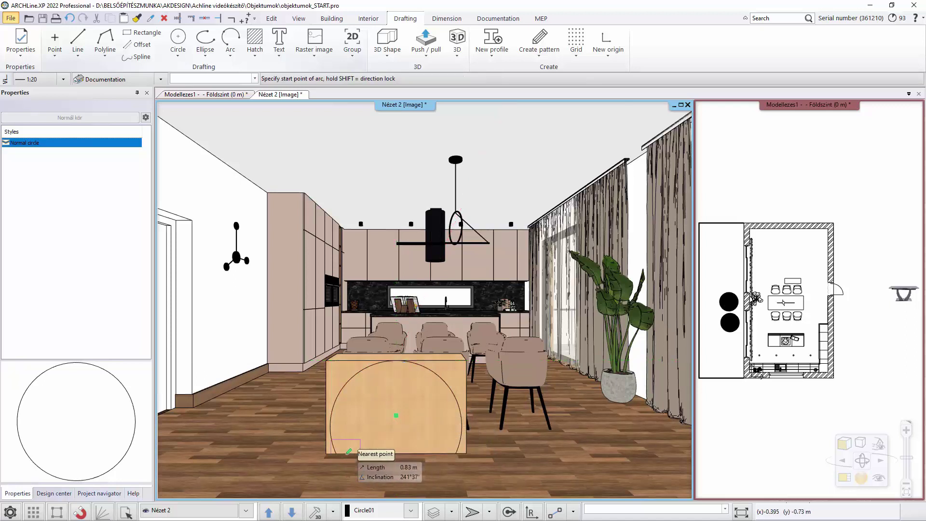
Draw a smaller three-point arc inside the first one, spanning about 0.76 m along the front face's bottom edge
{"action": "left_click", "coordinate": [347, 454]}
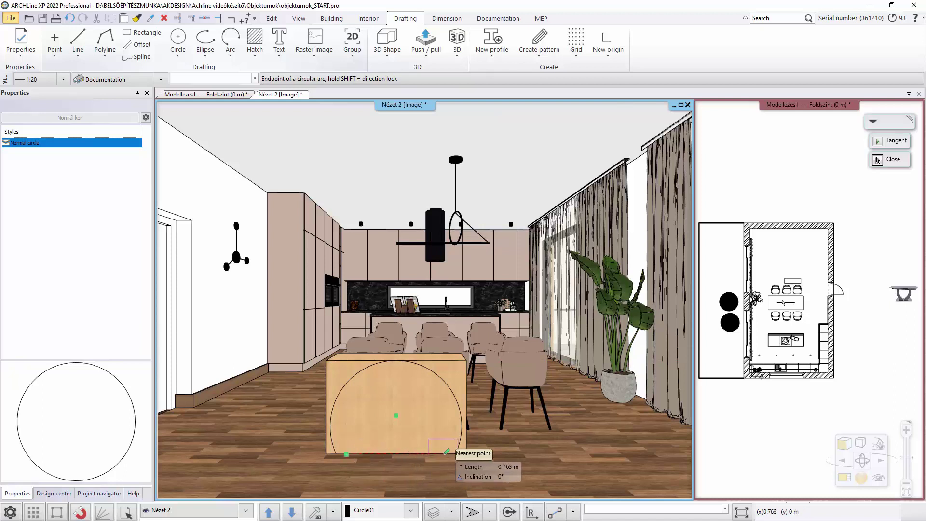
{"action": "left_click", "coordinate": [444, 454]}
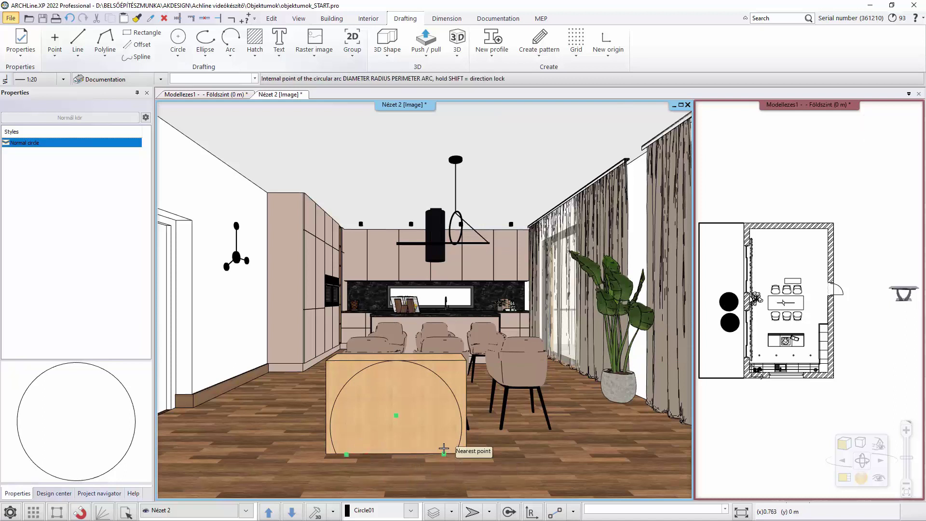
{"action": "left_click", "coordinate": [420, 379]}
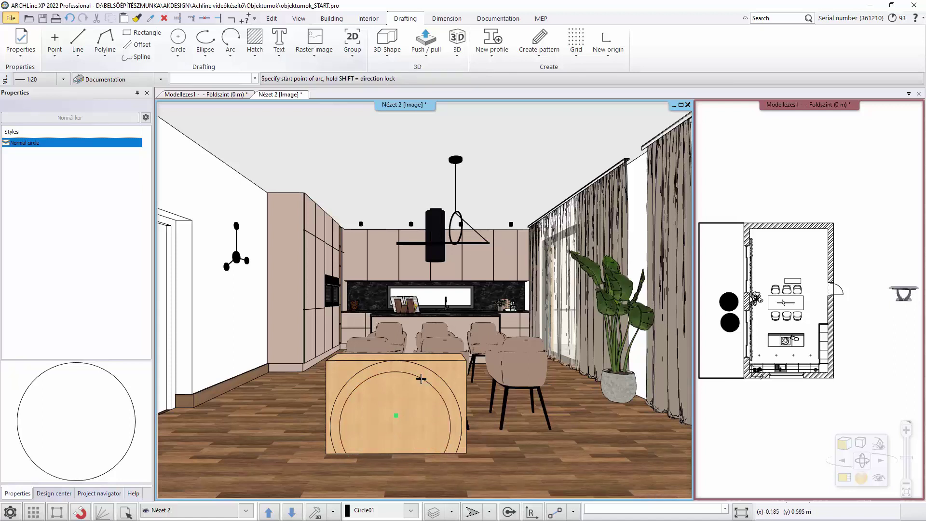
{"action": "key", "text": "Escape"}
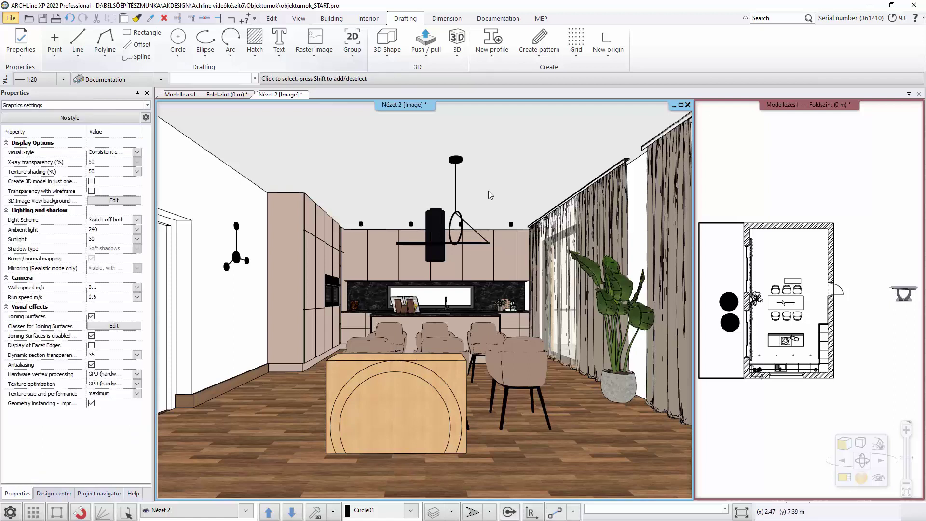
Use Push/Pull to recess the box's right front corner partway and pull the inner arc's face outward about 0.24 m
{"action": "left_click", "coordinate": [421, 57]}
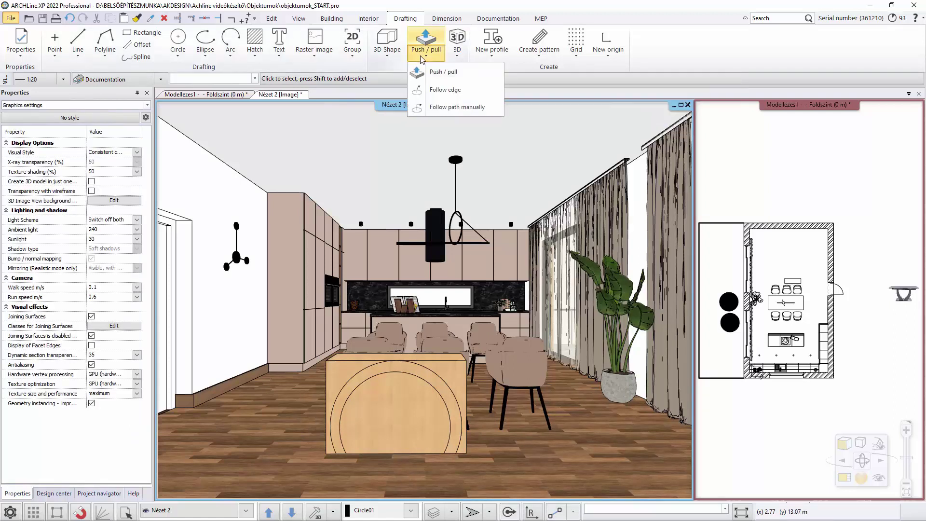
{"action": "left_click", "coordinate": [443, 72]}
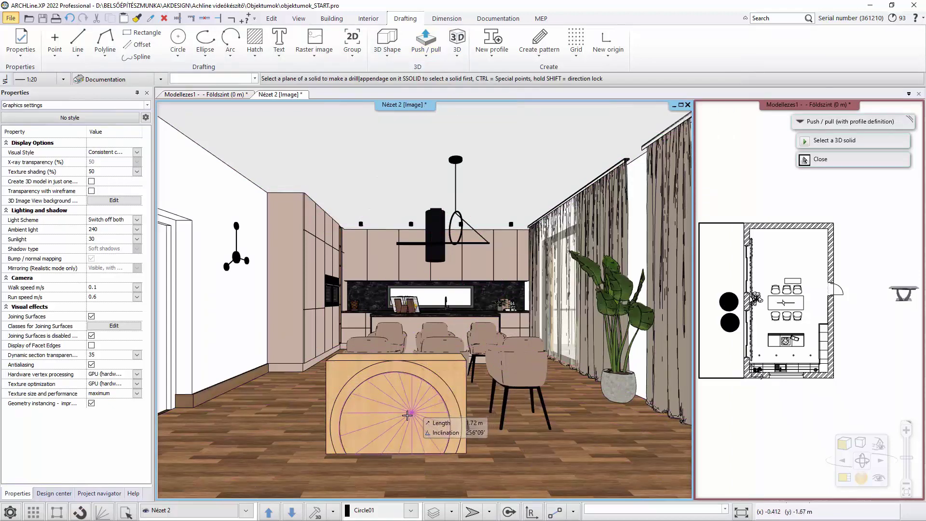
{"action": "key", "text": "Right"}
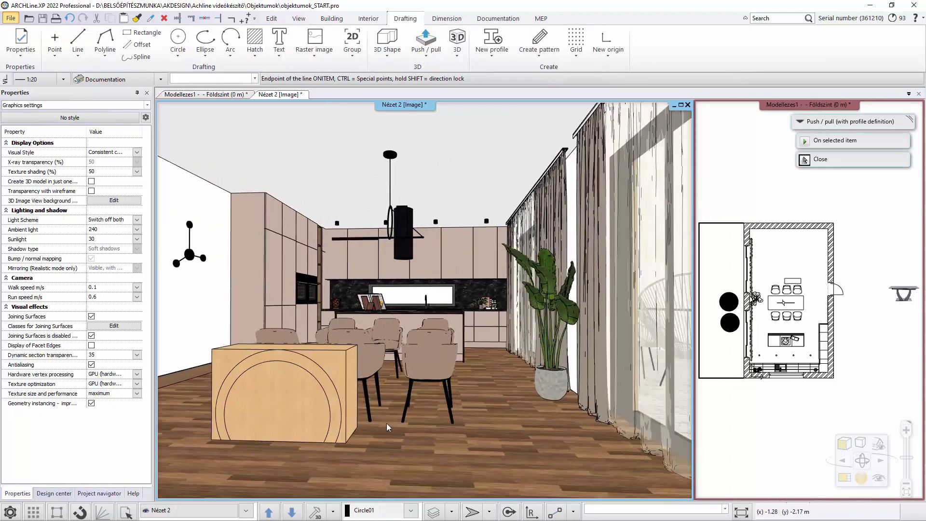
{"action": "key", "text": "Left"}
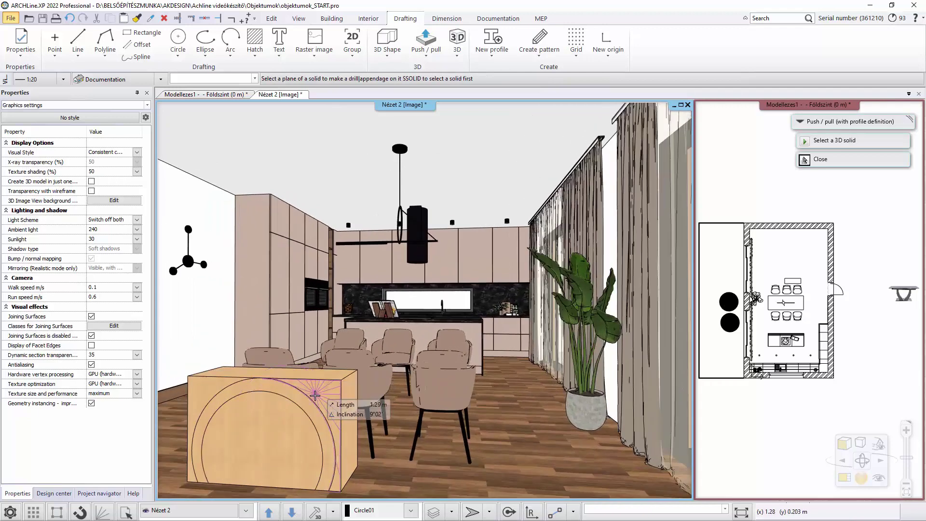
{"action": "left_click", "coordinate": [316, 396]}
{"action": "key", "text": "Up"}
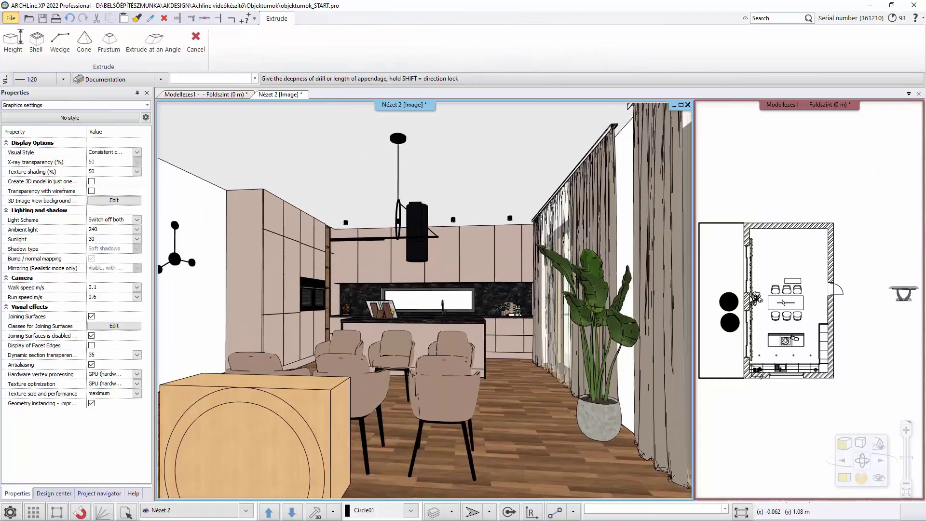
{"action": "left_click", "coordinate": [316, 408]}
{"action": "key", "text": "Down"}
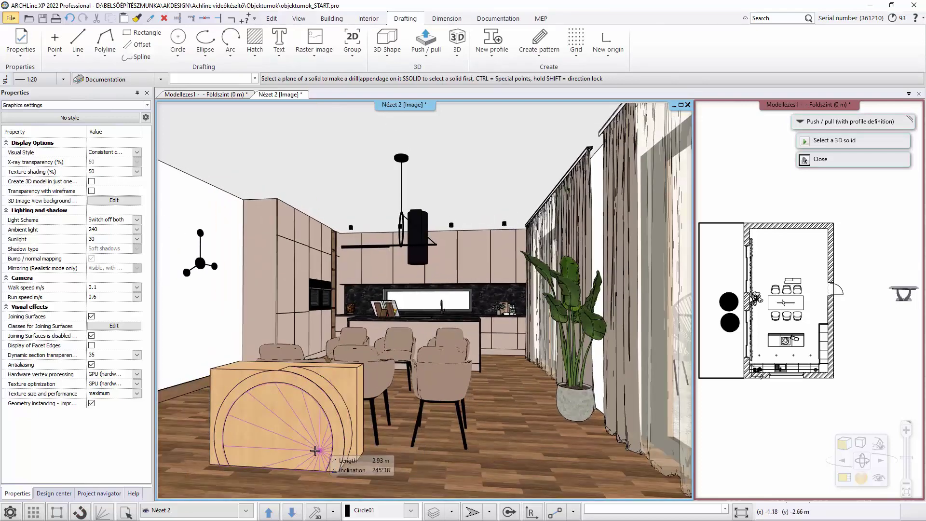
{"action": "left_click", "coordinate": [294, 431]}
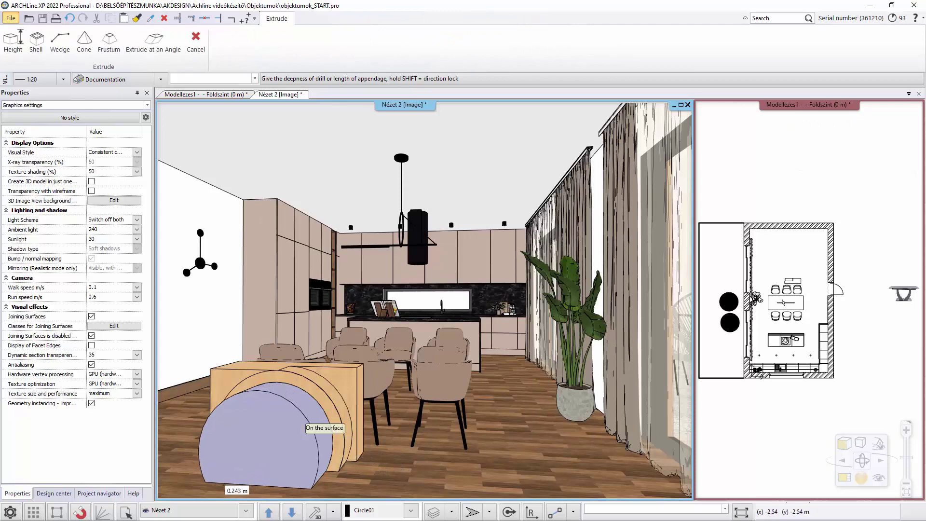
{"action": "left_click", "coordinate": [303, 426]}
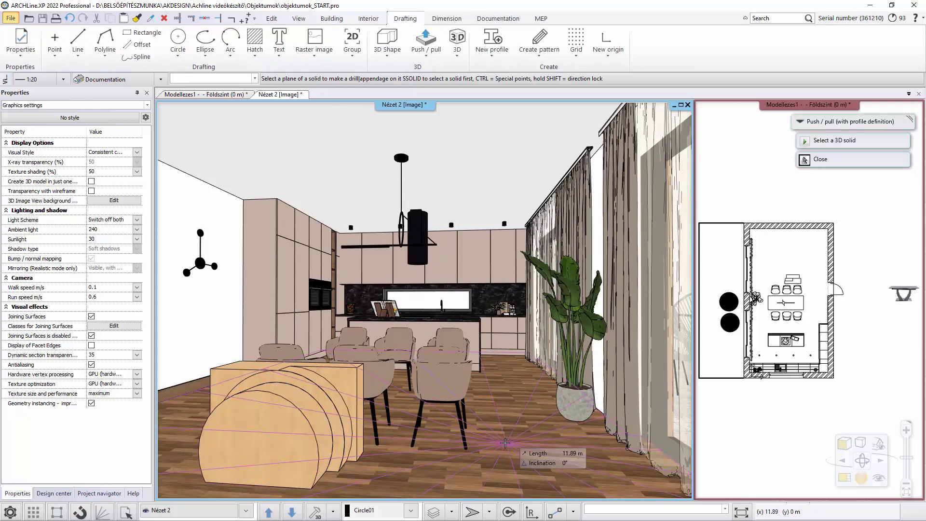
Push the area inside the smaller arc completely through the box to cut an arched opening
{"action": "left_click", "coordinate": [278, 444]}
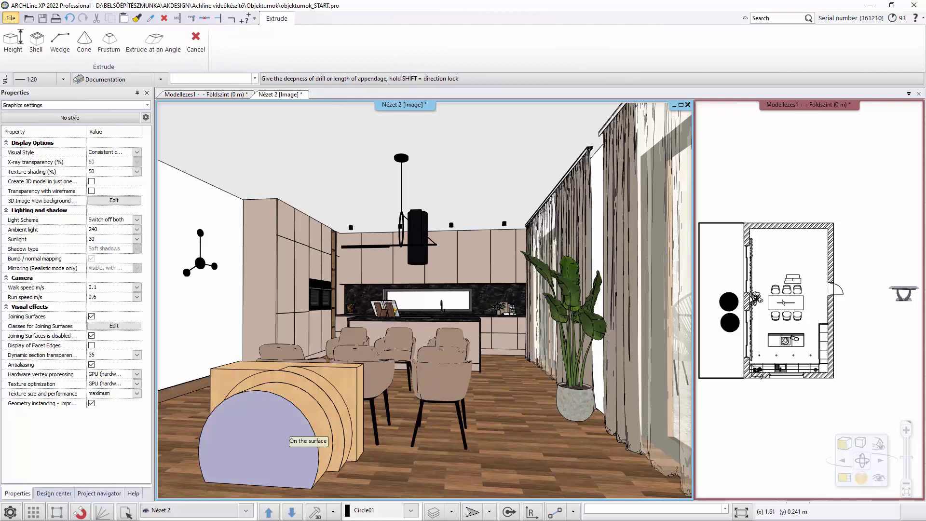
{"action": "left_click", "coordinate": [278, 443]}
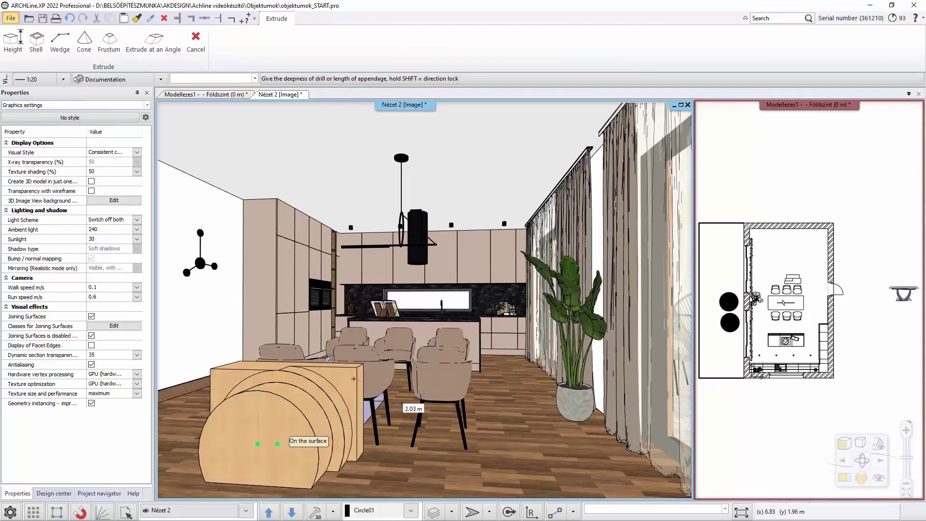
{"action": "left_click", "coordinate": [402, 401]}
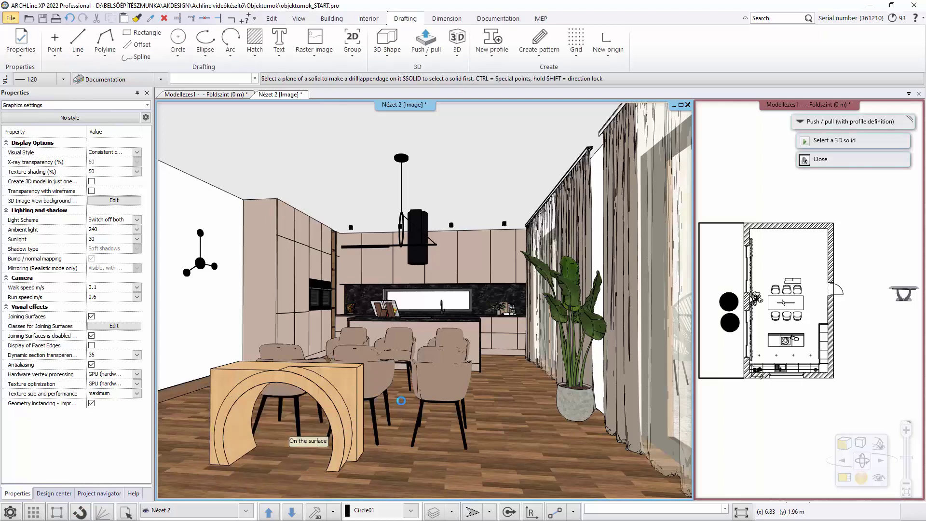
Push both corner areas outside the larger arc through the box, leaving only the curved arch
{"action": "left_click", "coordinate": [345, 385]}
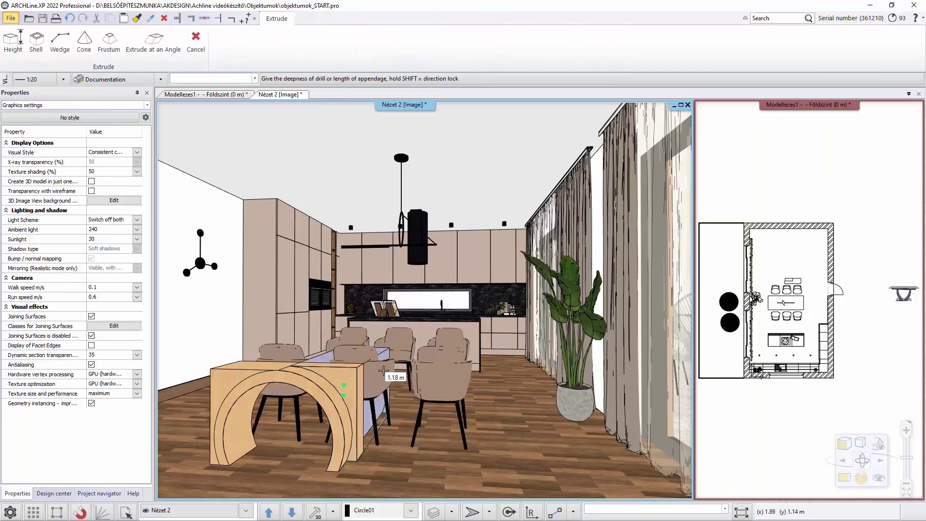
{"action": "left_click", "coordinate": [383, 371]}
{"action": "left_click", "coordinate": [227, 375]}
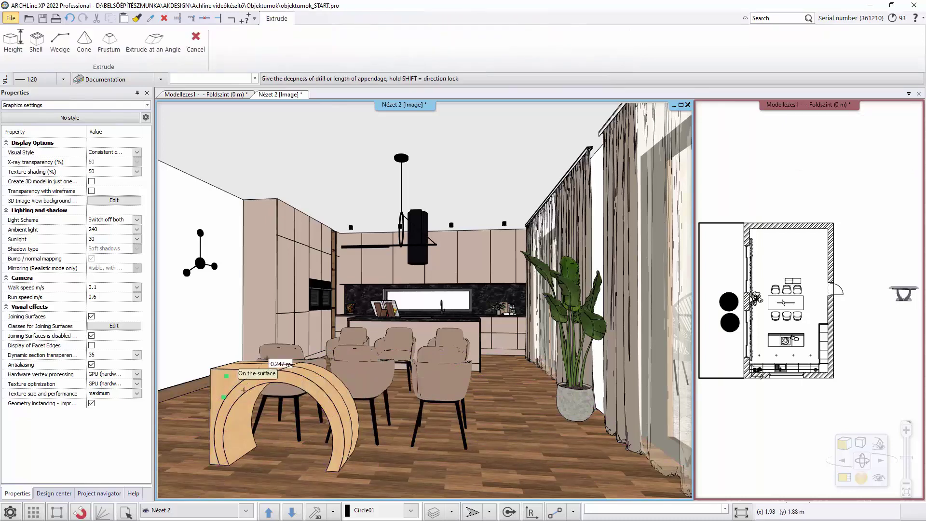
{"action": "left_click", "coordinate": [294, 350]}
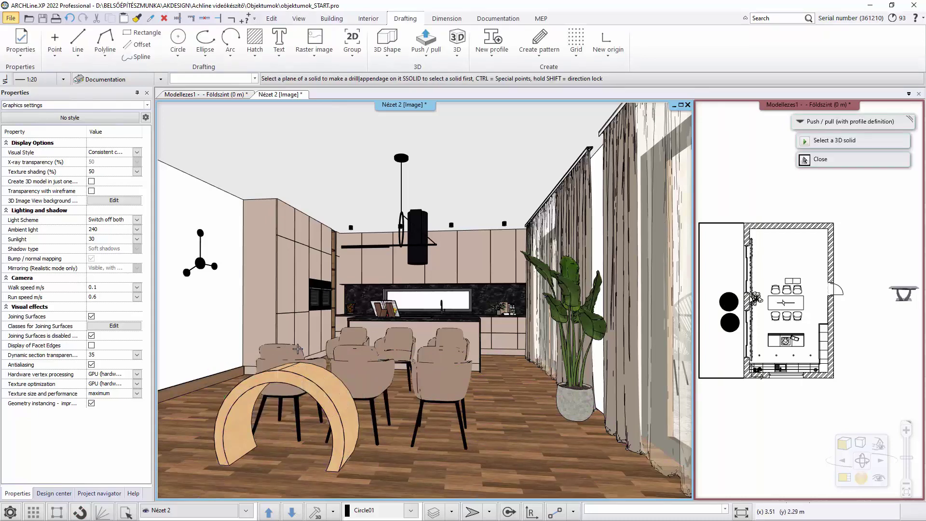
{"action": "key", "text": "Escape"}
Define a new box 3D Shape 2.5 m wide, 0.95 m deep and 0.04 m high for the tabletop
{"action": "middle_click_drag", "start_coordinate": [298, 348], "coordinate": [475, 251]}
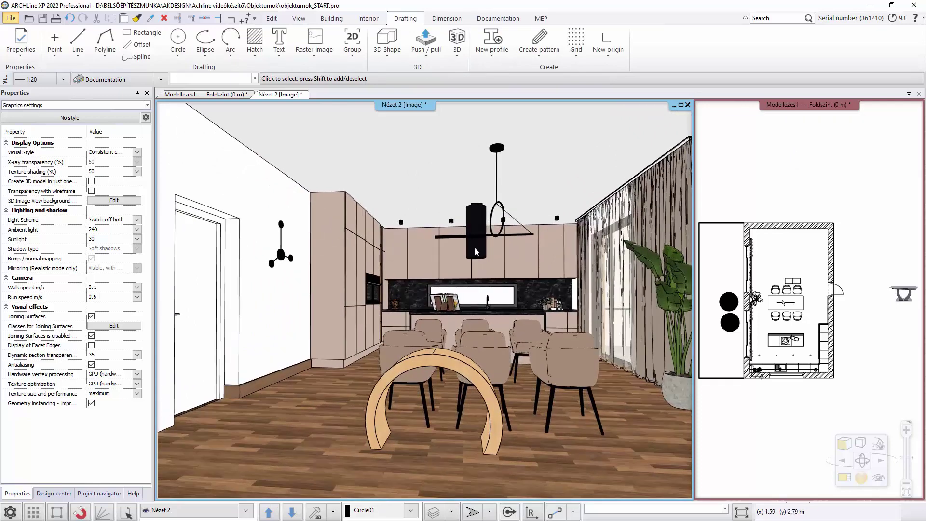
{"action": "left_click", "coordinate": [388, 48]}
{"action": "left_click", "coordinate": [401, 69]}
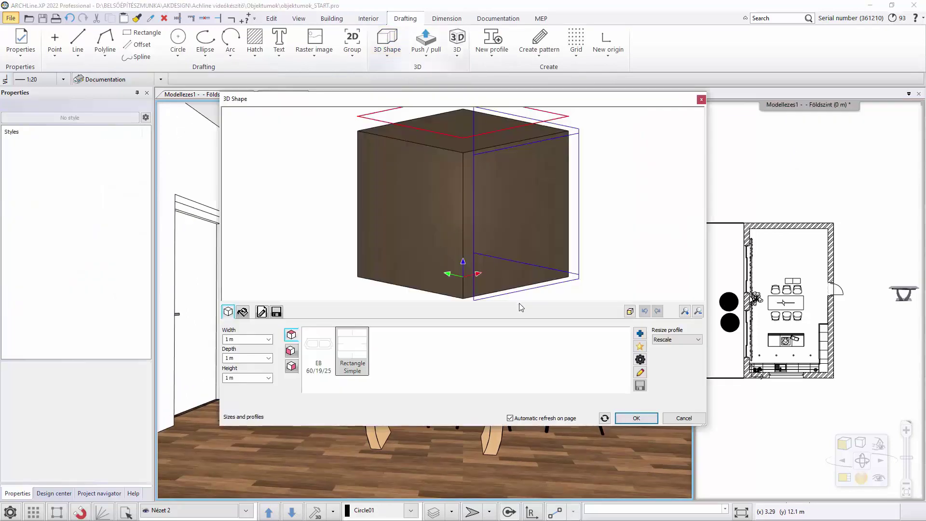
{"action": "double_click", "coordinate": [260, 337]}
{"action": "type", "text": "2,5"}
{"action": "double_click", "coordinate": [251, 357]}
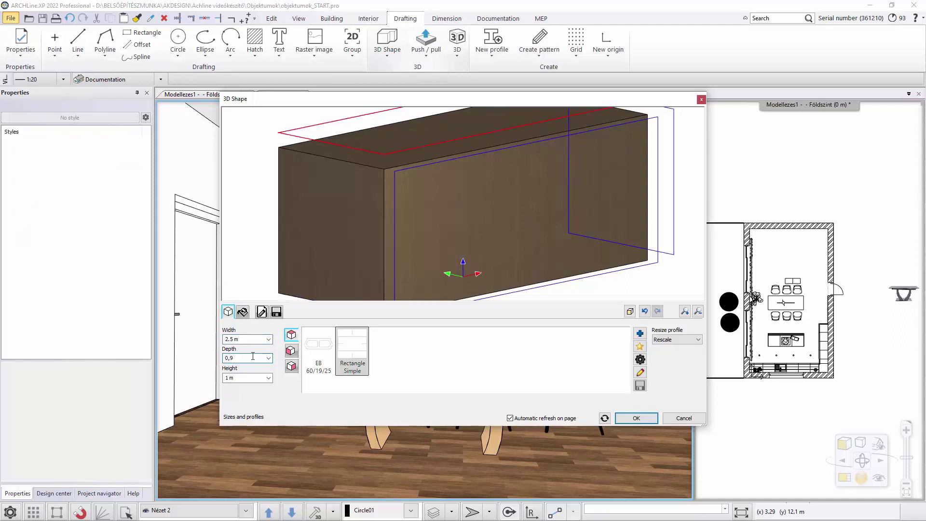
{"action": "double_click", "coordinate": [245, 377]}
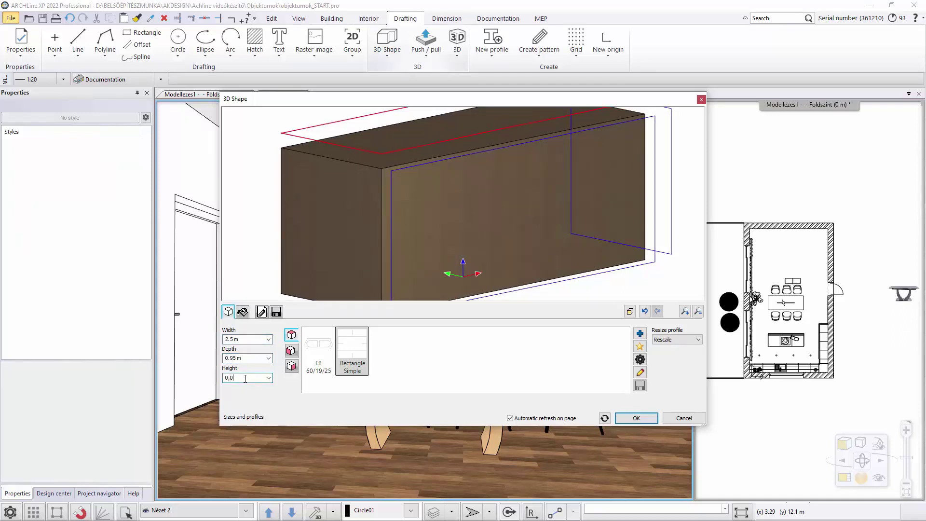
{"action": "type", "text": "0,04"}
{"action": "key", "text": "Return"}
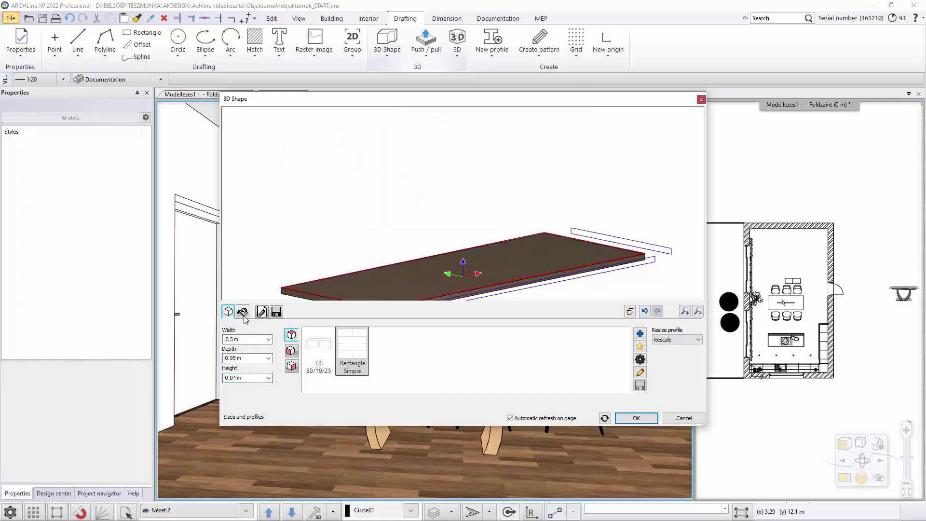
Give the tabletop the Marble material and place it on top of the wooden arch in the 3D view
{"action": "left_click", "coordinate": [242, 312]}
{"action": "left_click", "coordinate": [377, 345]}
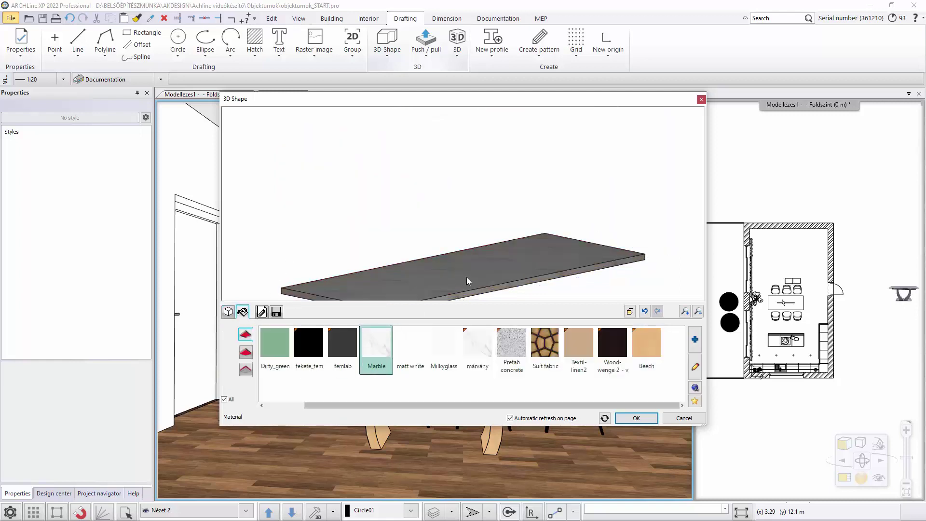
{"action": "left_click", "coordinate": [637, 419]}
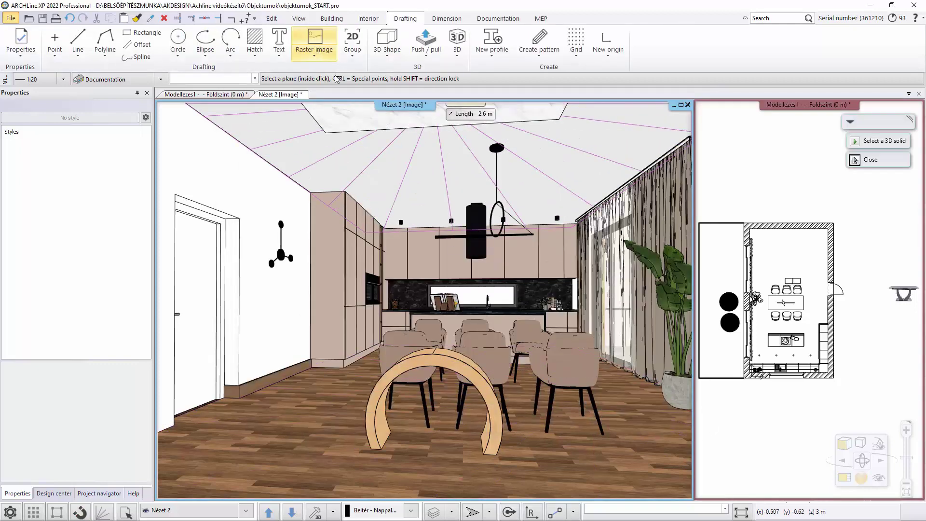
{"action": "left_click", "coordinate": [434, 354]}
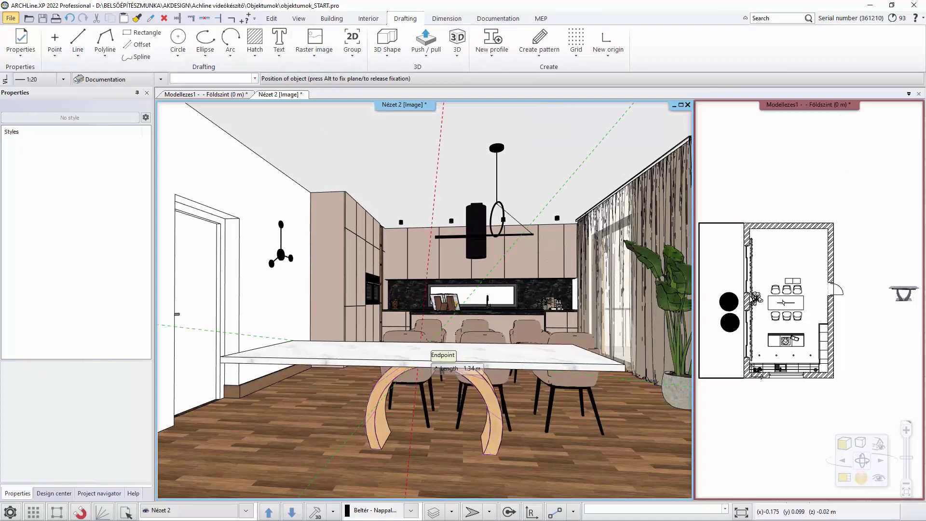
{"action": "left_click", "coordinate": [555, 357]}
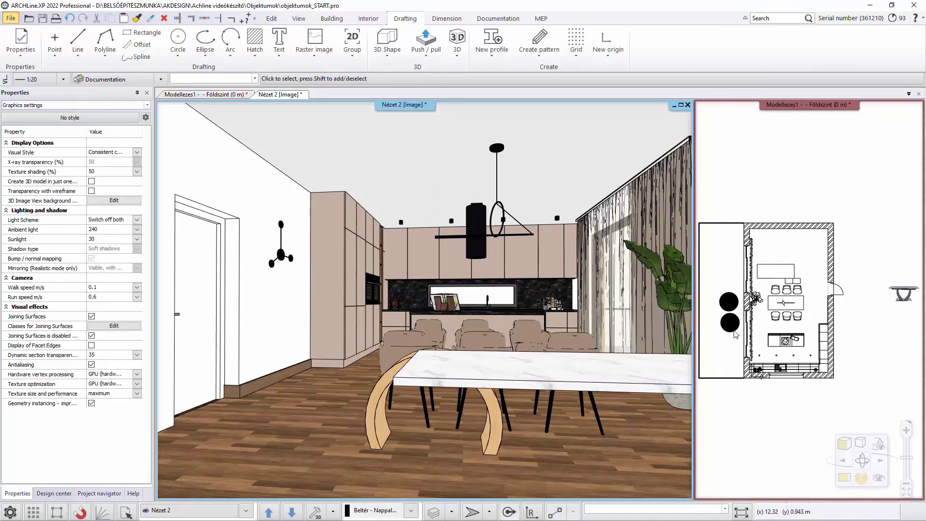
Move the marble tabletop in the floor plan so its centre sits midway between the midpoints of the arch base's two long sides
{"action": "left_click", "coordinate": [206, 94]}
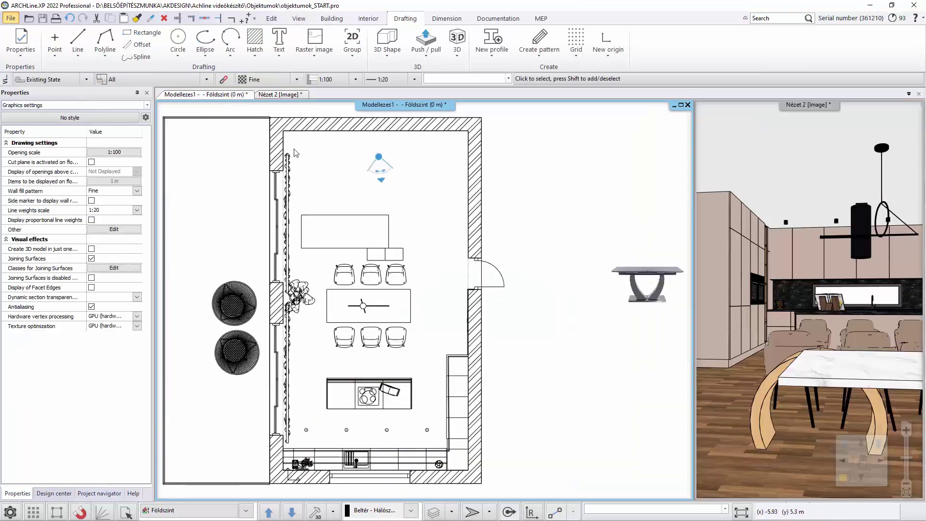
{"action": "scroll", "coordinate": [358, 271], "scroll_direction": "up", "scroll_amount": 3}
{"action": "left_click", "coordinate": [393, 251]}
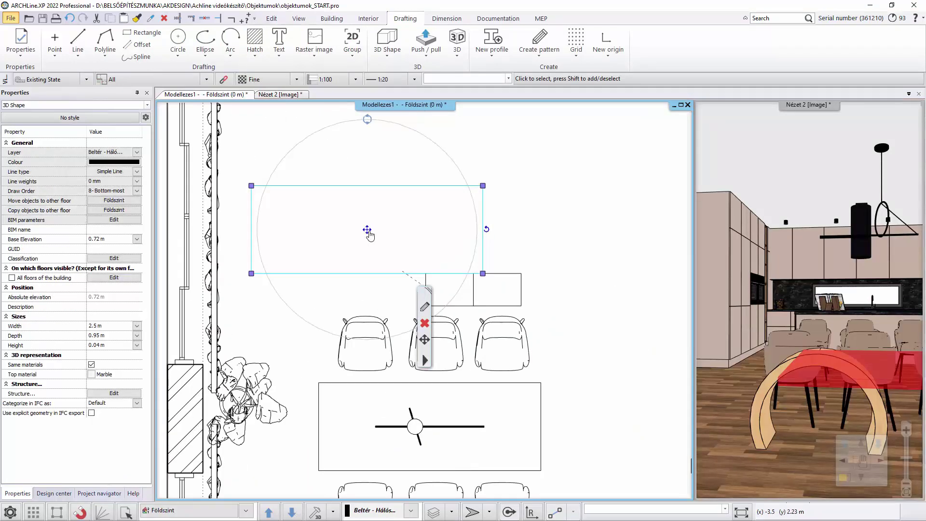
{"action": "left_click", "coordinate": [368, 232]}
{"action": "left_click", "coordinate": [392, 237]}
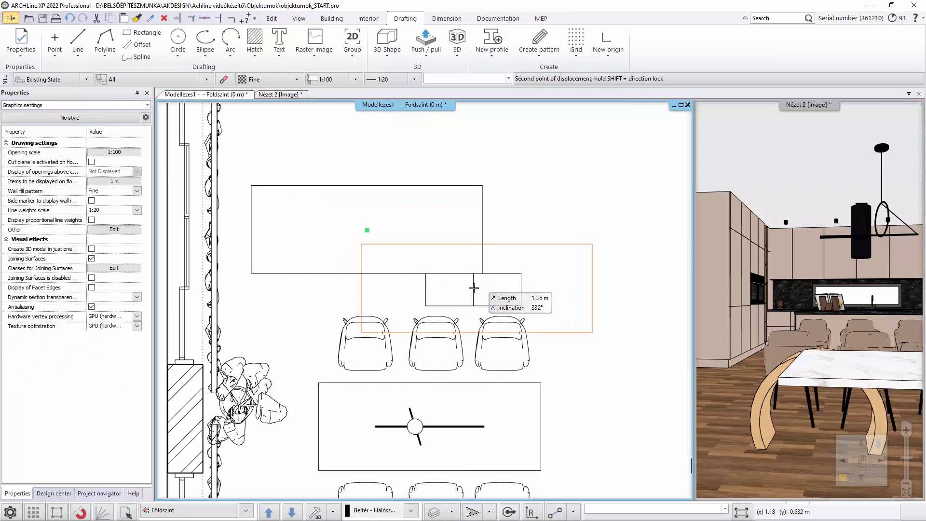
{"action": "left_click", "coordinate": [578, 512]}
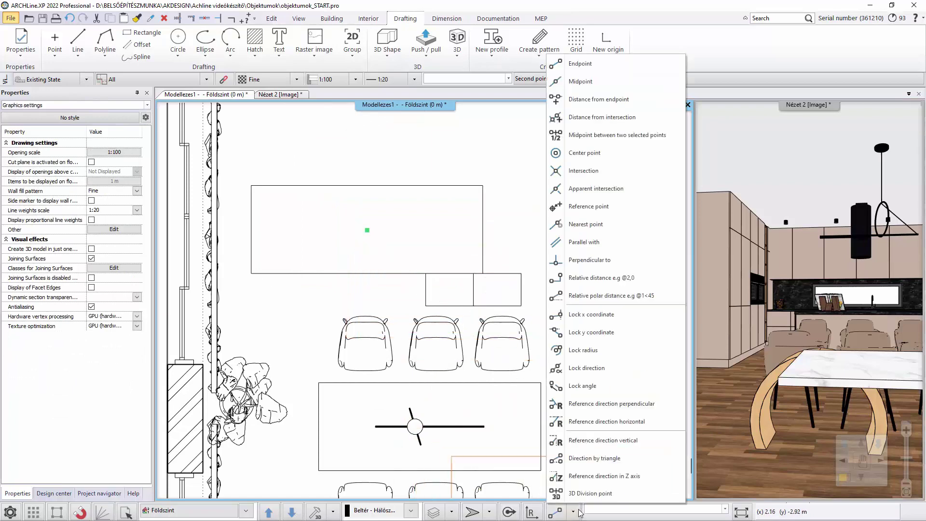
{"action": "left_click", "coordinate": [608, 136]}
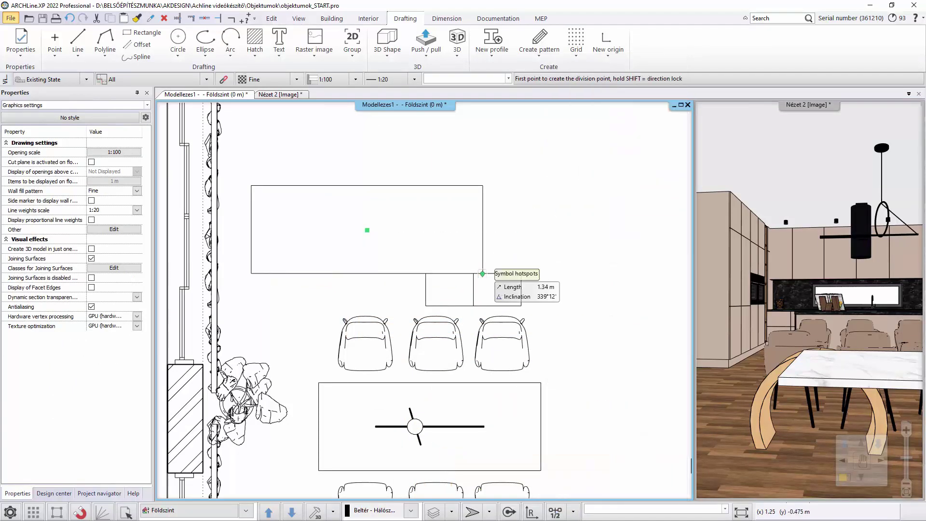
{"action": "scroll", "coordinate": [468, 287], "scroll_direction": "up", "scroll_amount": 5}
{"action": "left_click", "coordinate": [431, 282]}
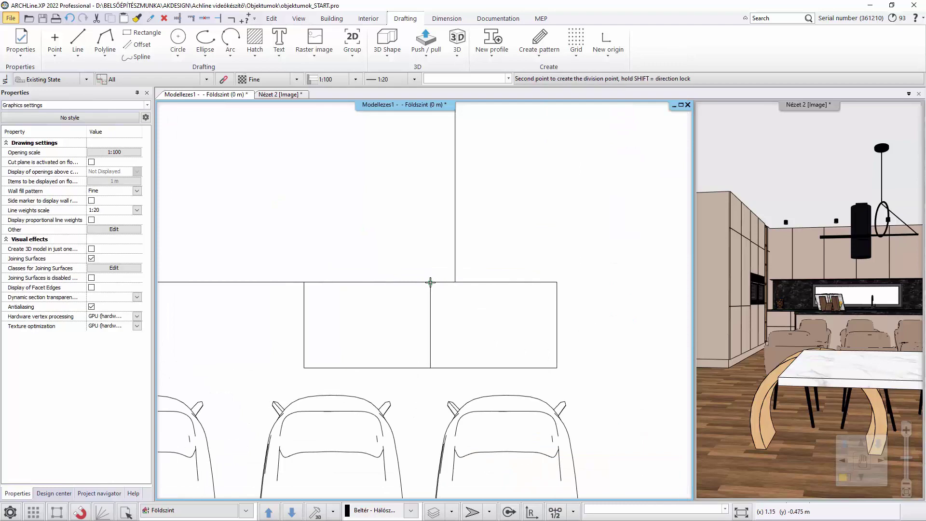
{"action": "left_click", "coordinate": [431, 368]}
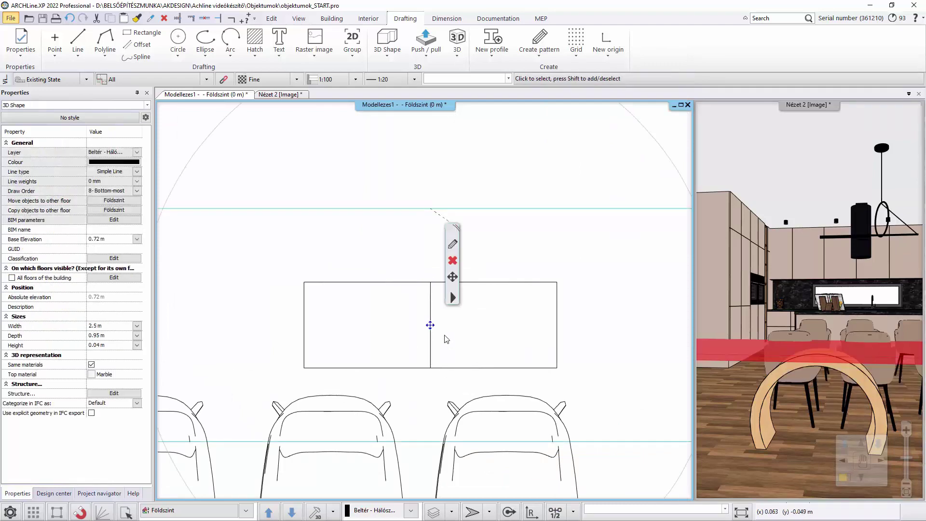
{"action": "scroll", "coordinate": [433, 323], "scroll_direction": "down", "scroll_amount": 4}
{"action": "key", "text": "Escape"}
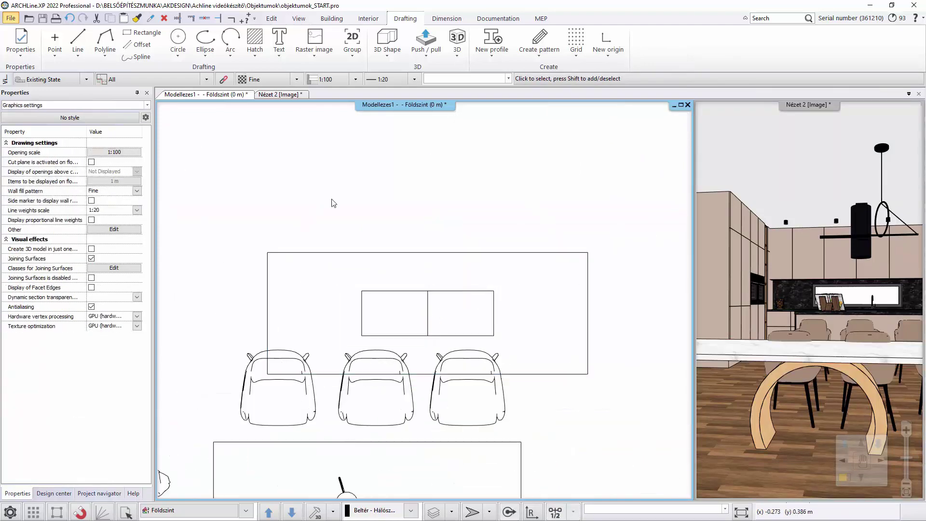
Change the arch base's material to Chrome_Black
{"action": "left_click", "coordinate": [274, 95]}
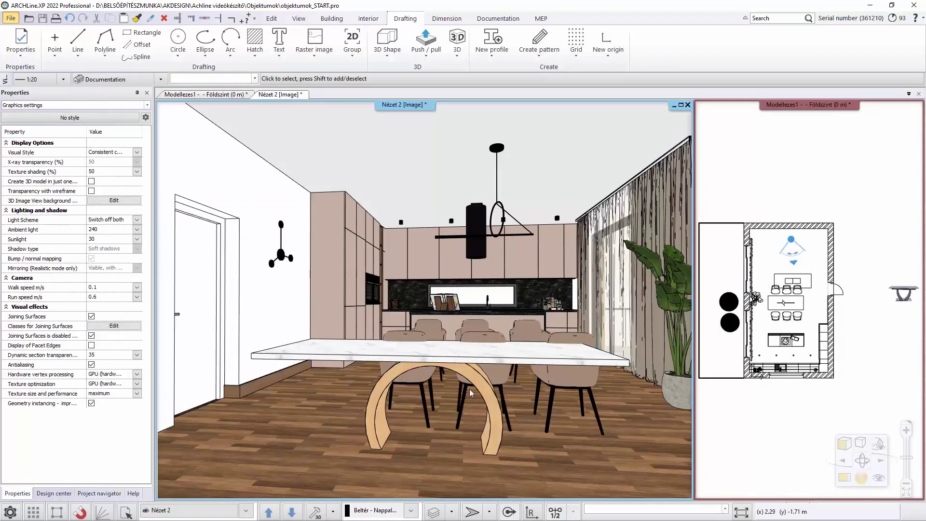
{"action": "left_click", "coordinate": [475, 376]}
{"action": "left_click", "coordinate": [579, 399]}
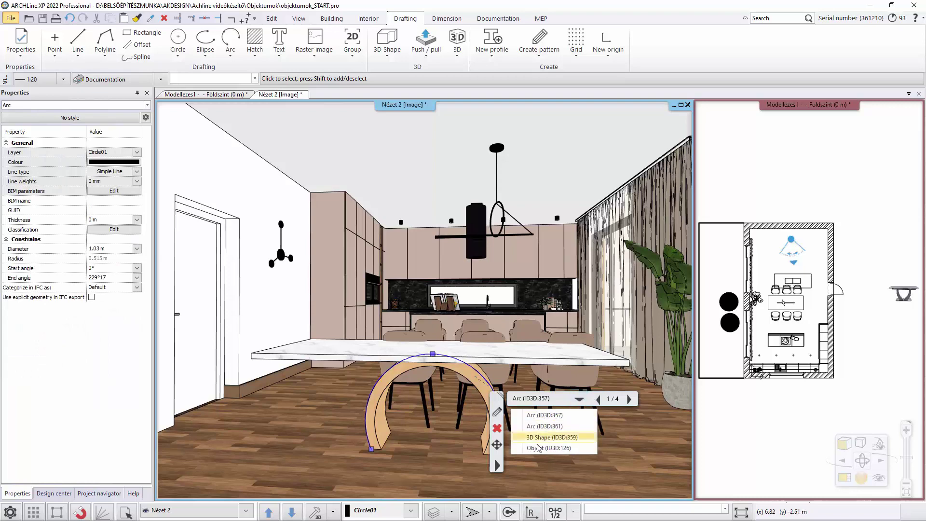
{"action": "left_click", "coordinate": [539, 448]}
{"action": "left_click", "coordinate": [581, 400]}
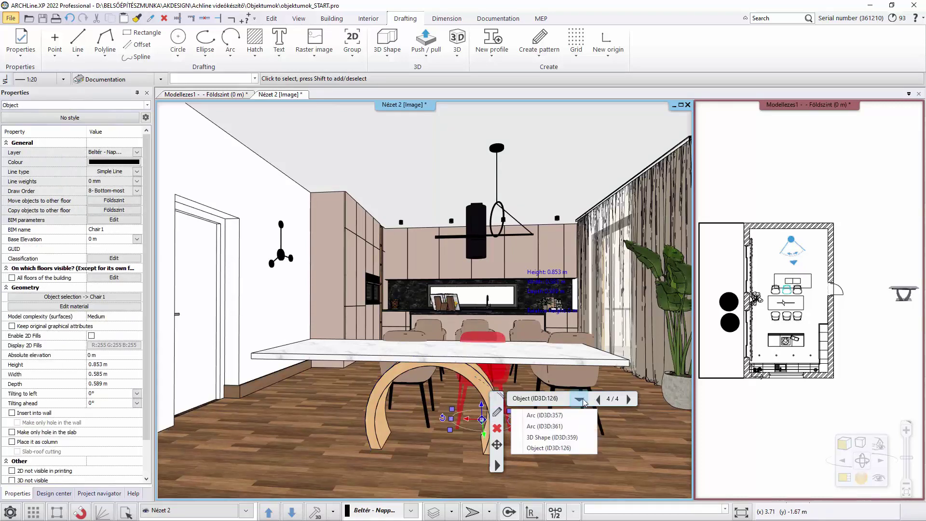
{"action": "left_click", "coordinate": [552, 438]}
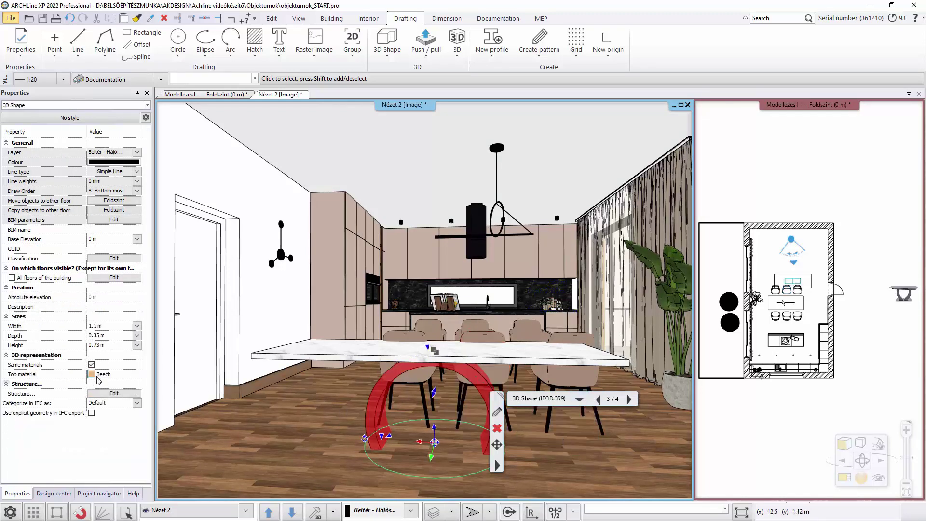
{"action": "left_click", "coordinate": [97, 377]}
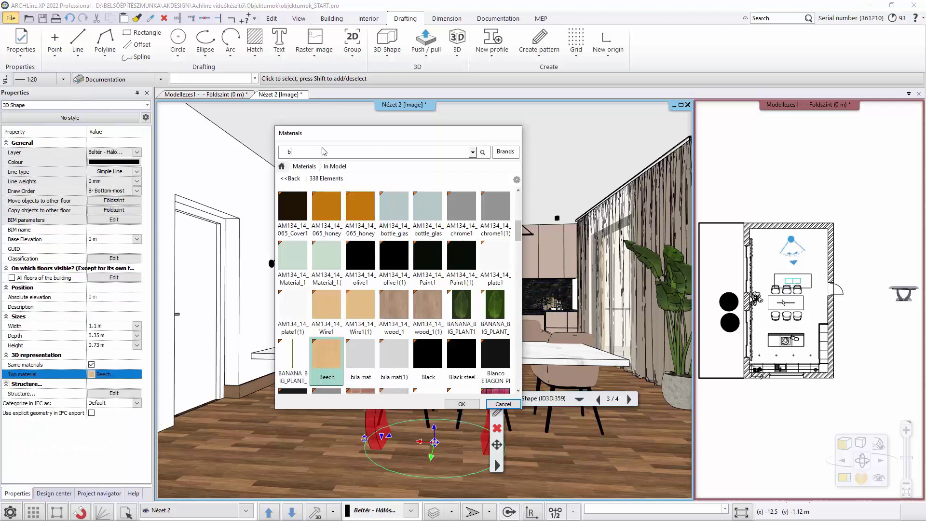
{"action": "type", "text": "black"}
{"action": "key", "text": "Return"}
{"action": "left_click", "coordinate": [350, 196]}
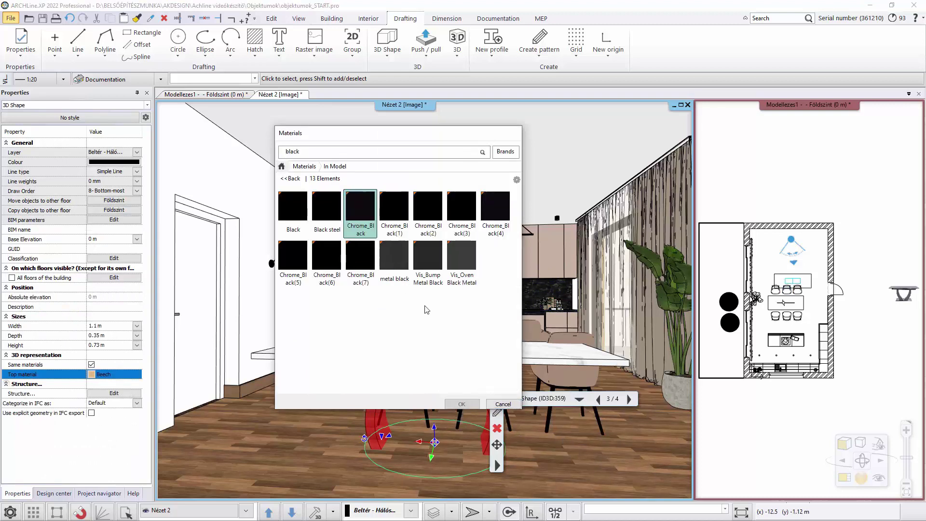
{"action": "left_click", "coordinate": [462, 404]}
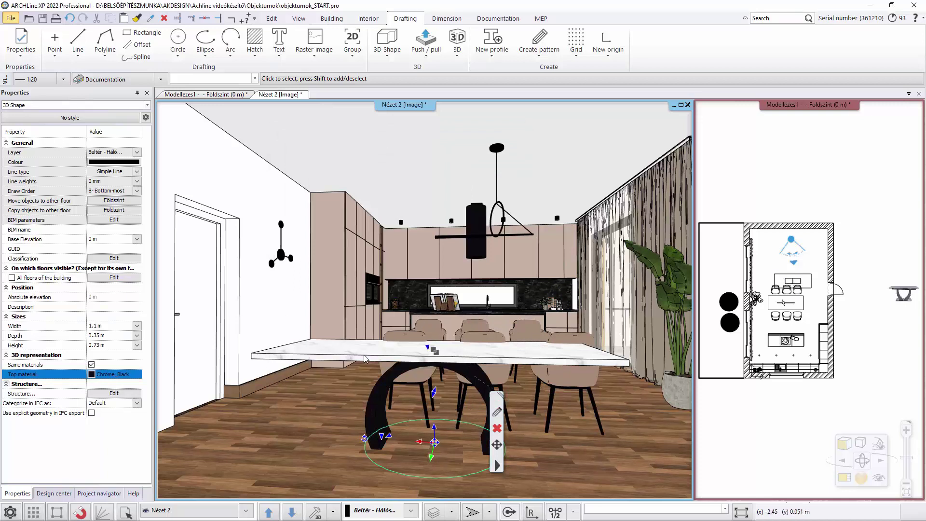
Save the tabletop and arch base as a new library object named Diningtable1 in category DINING ROOM, subcategory Dining Tables
{"action": "left_click", "coordinate": [419, 344], "text": "shift"}
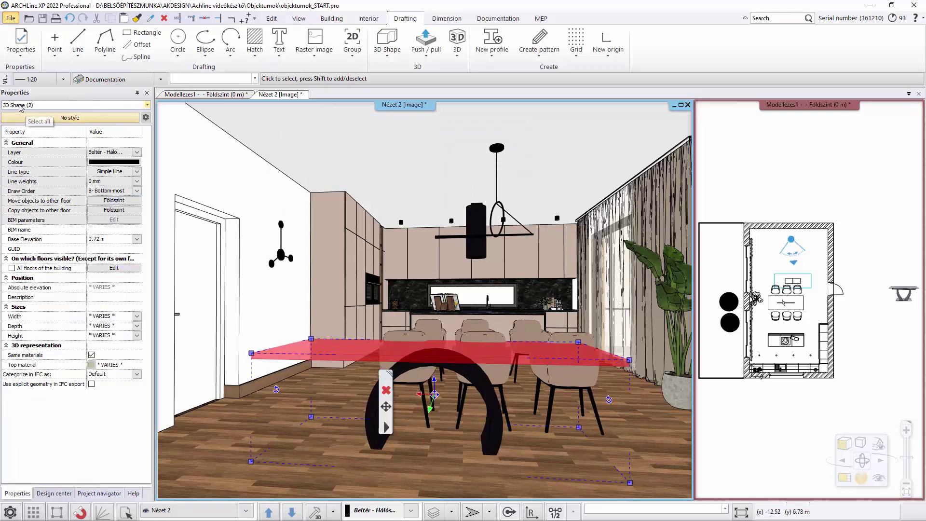
{"action": "left_click", "coordinate": [370, 19]}
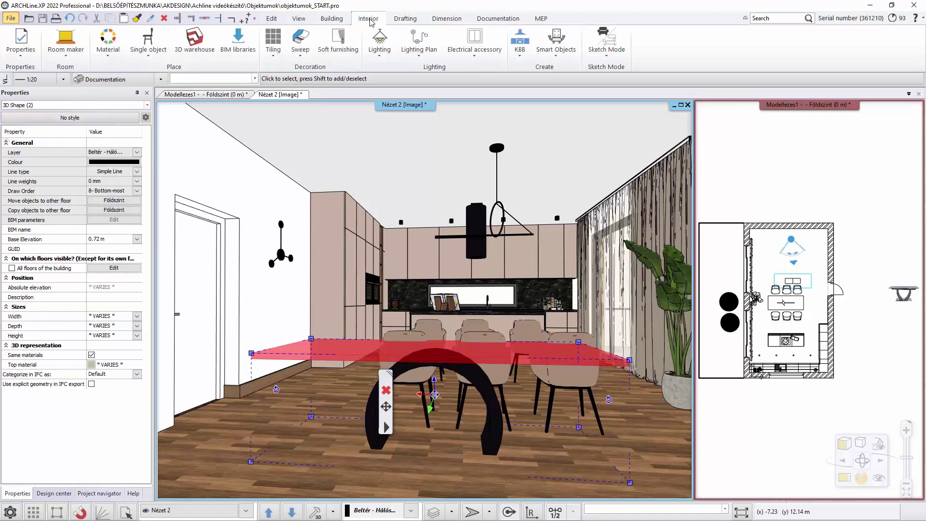
{"action": "left_click", "coordinate": [145, 57]}
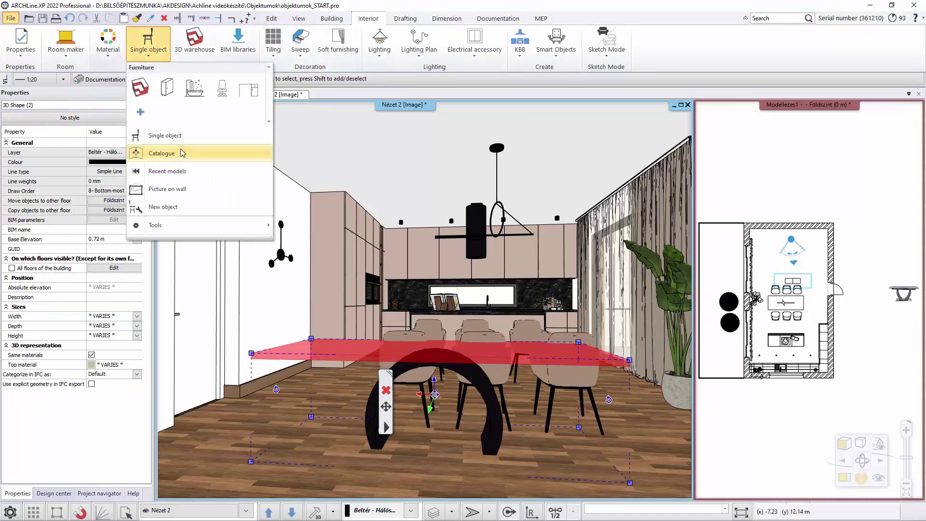
{"action": "left_click", "coordinate": [163, 207]}
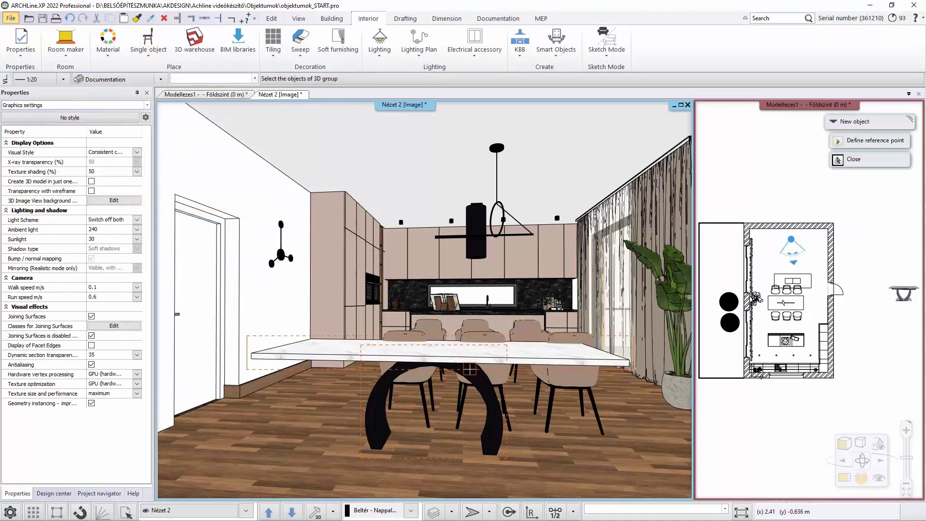
{"action": "left_click", "coordinate": [470, 369]}
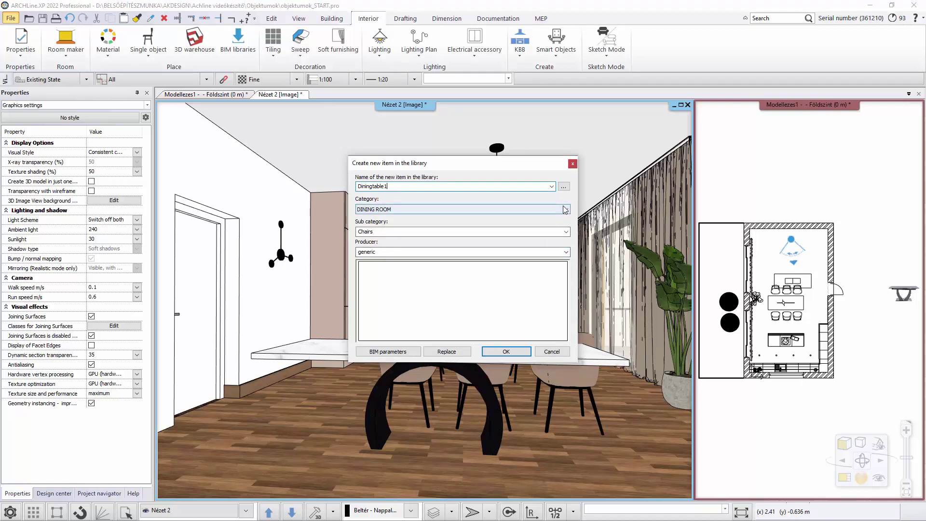
{"action": "left_click", "coordinate": [566, 232]}
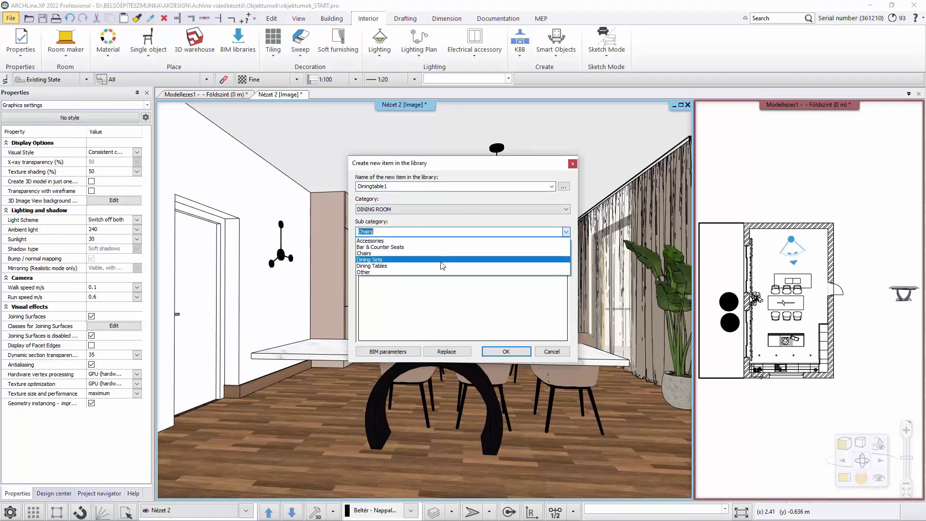
{"action": "left_click", "coordinate": [403, 267]}
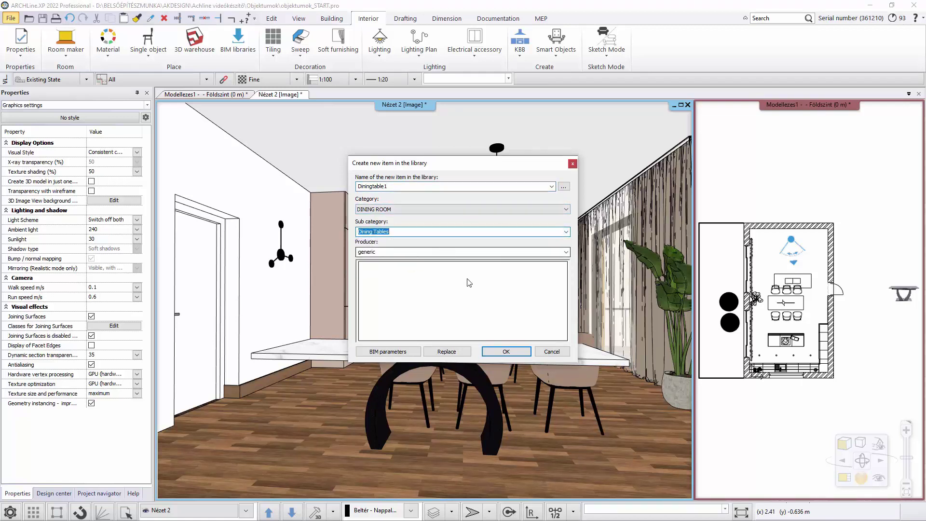
{"action": "left_click", "coordinate": [506, 352]}
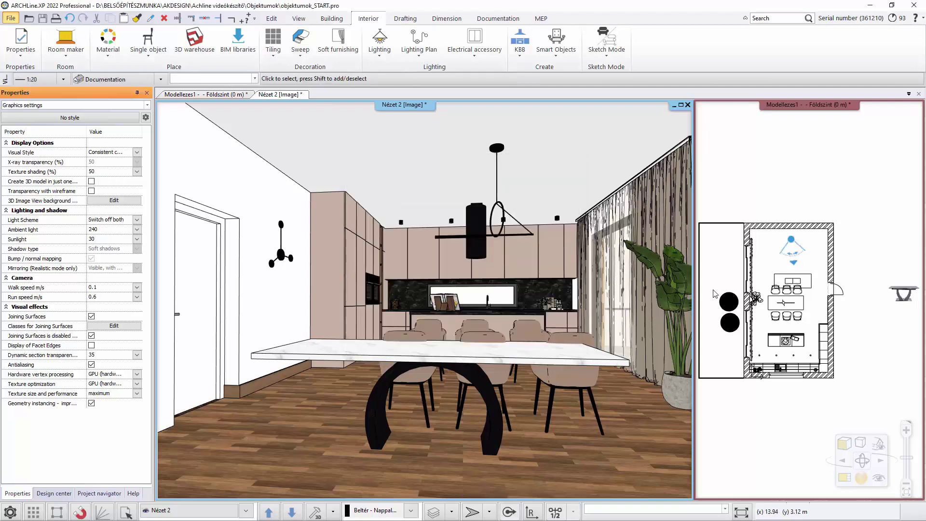
Delete the original arch base and tabletop 3D Shapes in the floor plan, keeping the Diningtable1 object
{"action": "left_click", "coordinate": [800, 267]}
{"action": "scroll", "coordinate": [801, 267], "scroll_direction": "up", "scroll_amount": 3}
{"action": "left_click", "coordinate": [793, 310]}
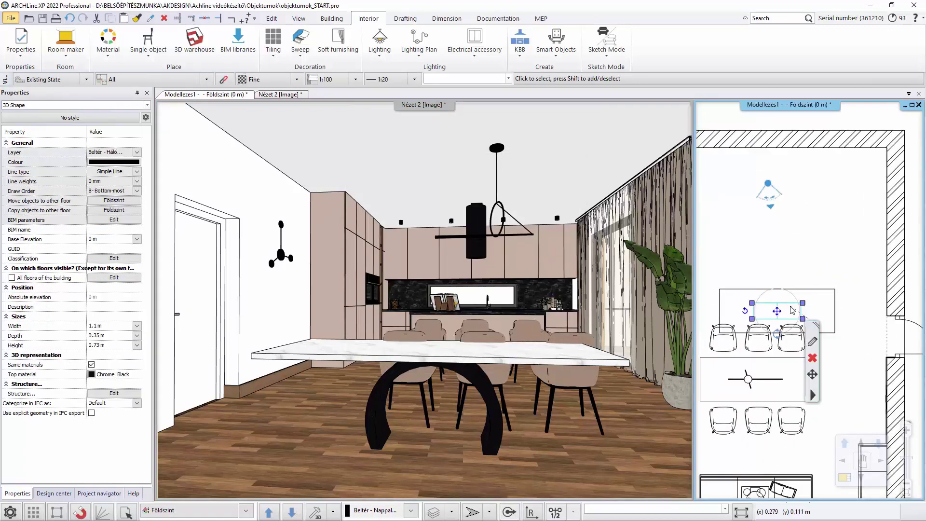
{"action": "left_click", "coordinate": [798, 295]}
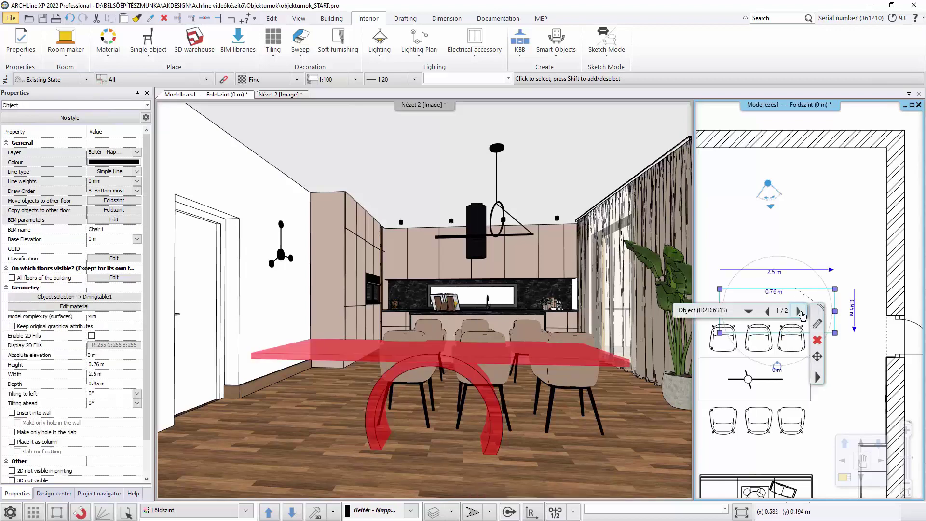
{"action": "key", "text": "Escape"}
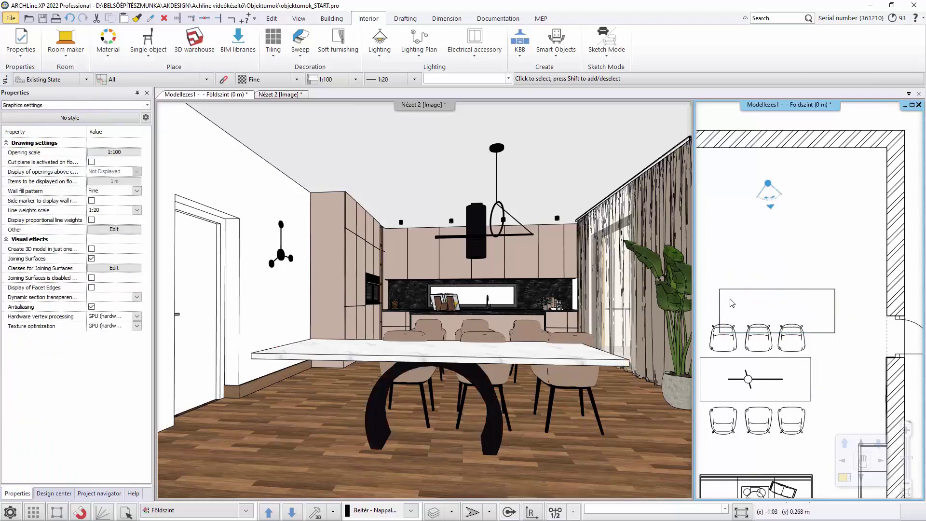
Move the Diningtable1 object by its centre onto the centre of the table outline between the two rows of chairs
{"action": "scroll", "coordinate": [743, 303], "scroll_direction": "down", "scroll_amount": 3}
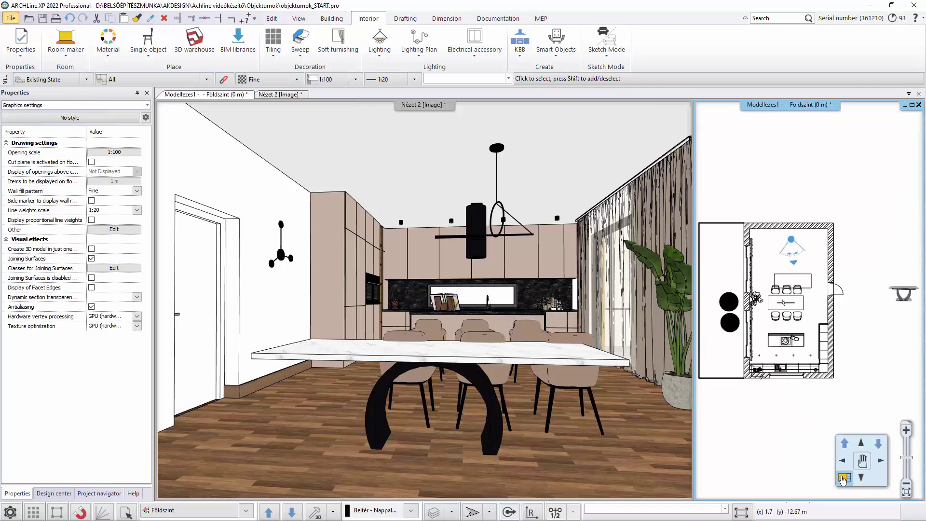
{"action": "scroll", "coordinate": [340, 301], "scroll_direction": "up", "scroll_amount": 2}
{"action": "left_click", "coordinate": [403, 218]}
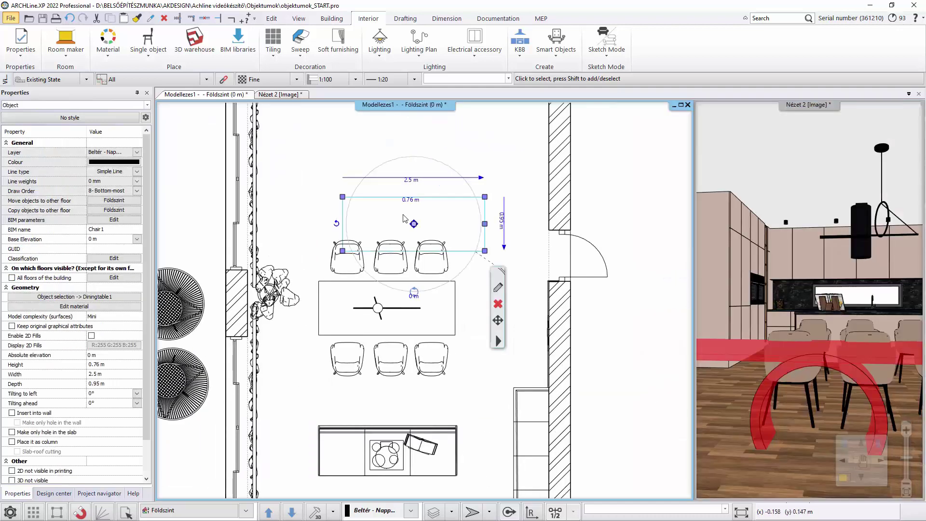
{"action": "left_click", "coordinate": [414, 224]}
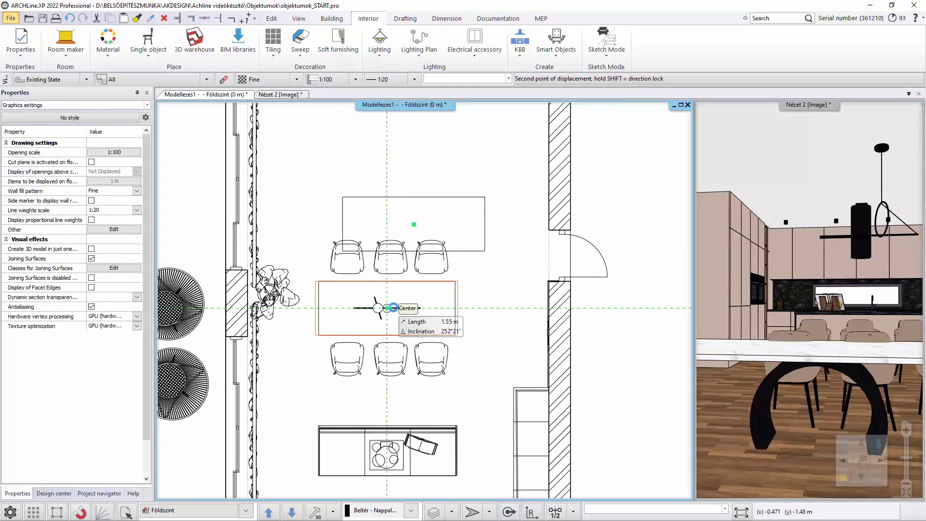
{"action": "left_click", "coordinate": [386, 307]}
{"action": "left_click", "coordinate": [623, 332]}
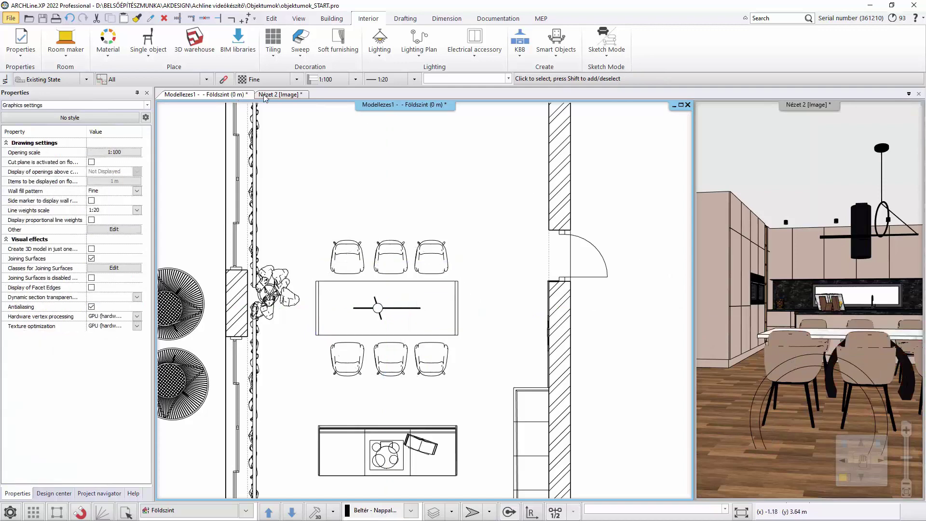
Delete the two leftover construction arcs standing in front of the chairs in the 3D view
{"action": "left_click", "coordinate": [279, 95]}
{"action": "left_click", "coordinate": [418, 358]}
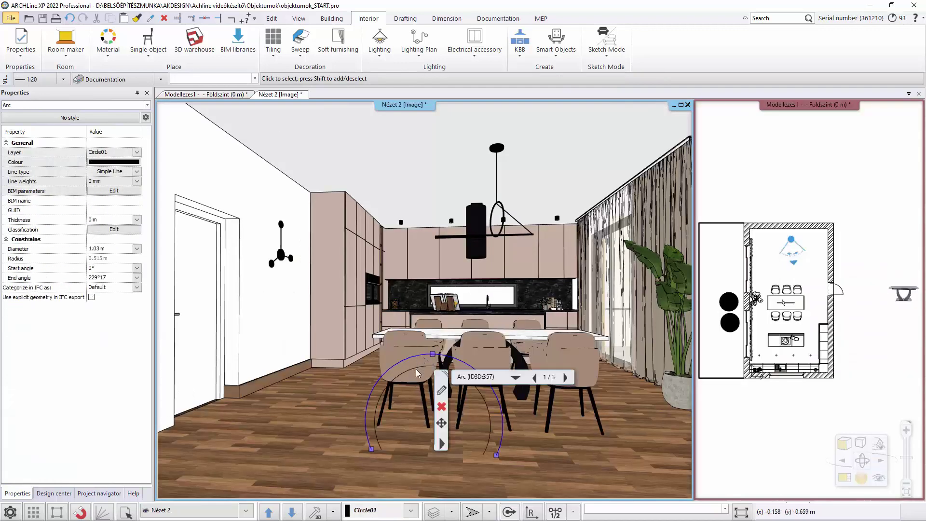
{"action": "left_click", "coordinate": [411, 366]}
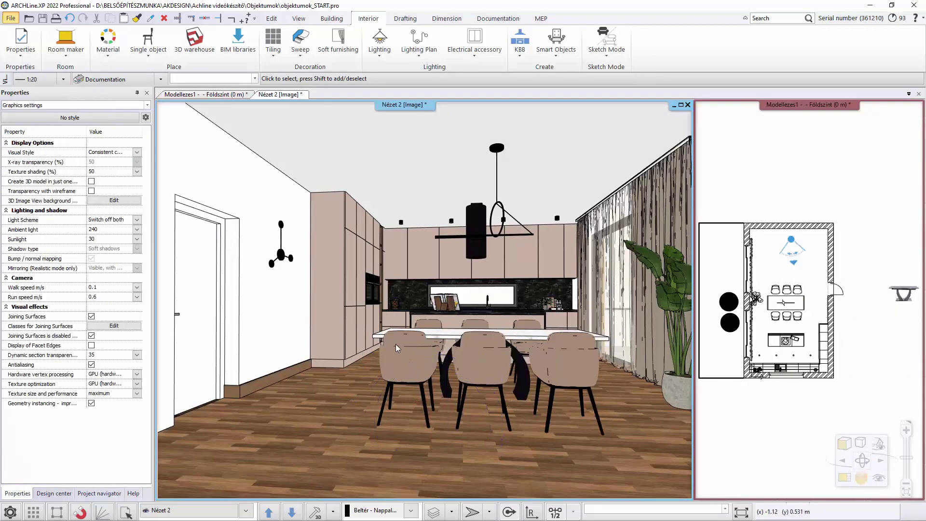
Create a block-based 3D Shape in the floor plan and trace the inner arc of the reference table's left leg as its front profile
{"action": "left_click", "coordinate": [194, 95]}
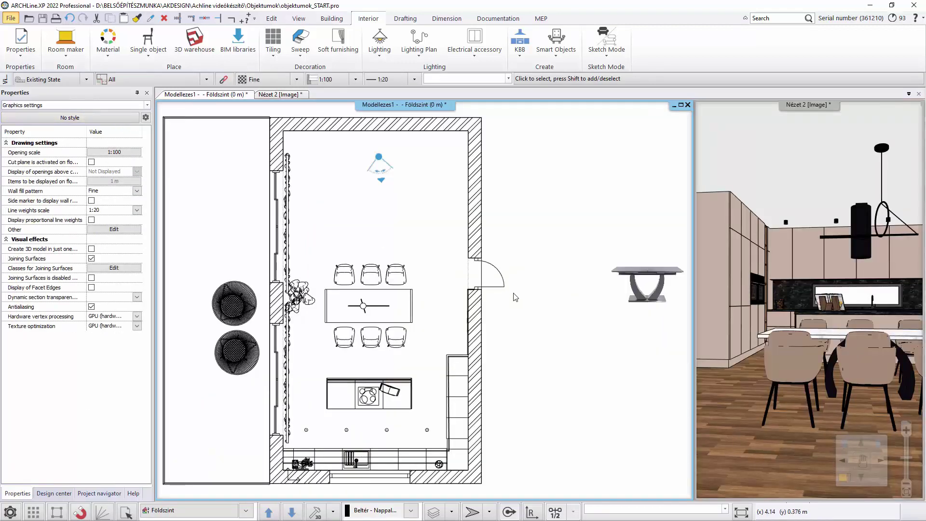
{"action": "scroll", "coordinate": [497, 292], "scroll_direction": "up", "scroll_amount": 5}
{"action": "scroll", "coordinate": [497, 291], "scroll_direction": "up", "scroll_amount": 5}
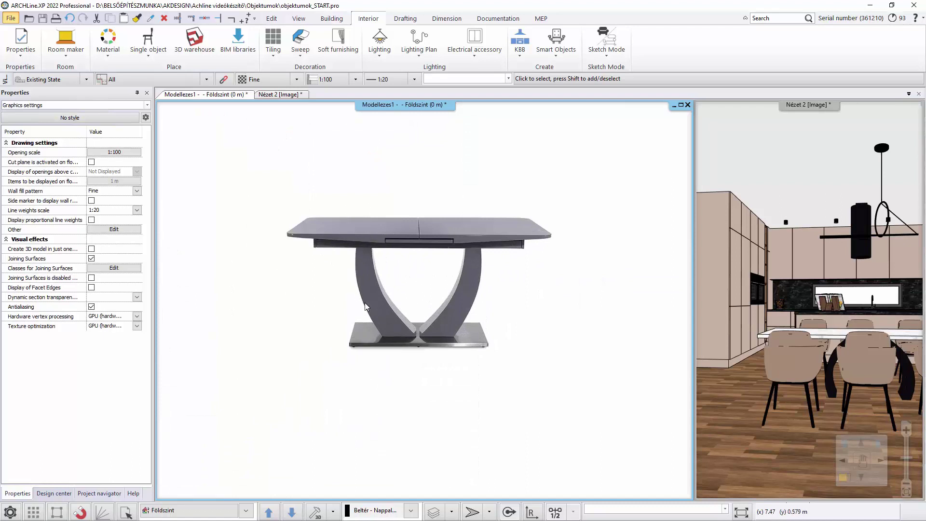
{"action": "left_click", "coordinate": [406, 18]}
{"action": "left_click", "coordinate": [387, 54]}
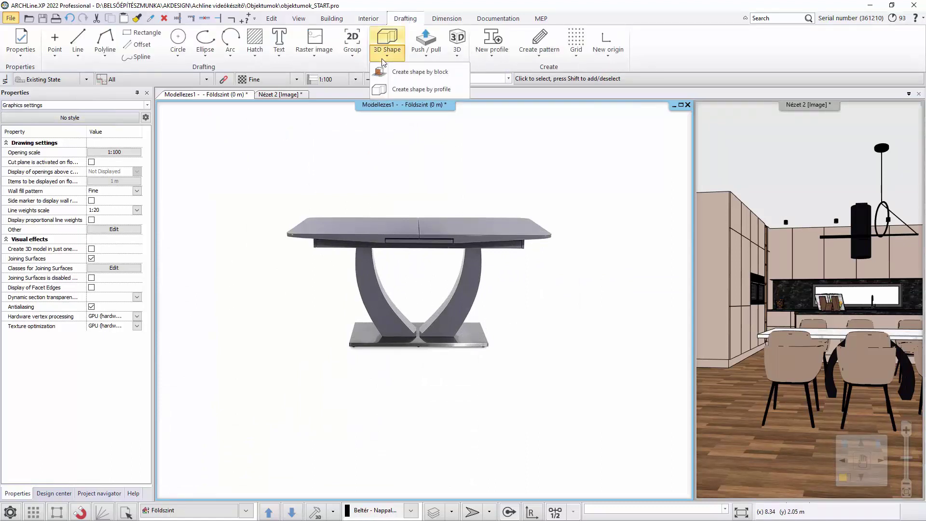
{"action": "left_click", "coordinate": [404, 73]}
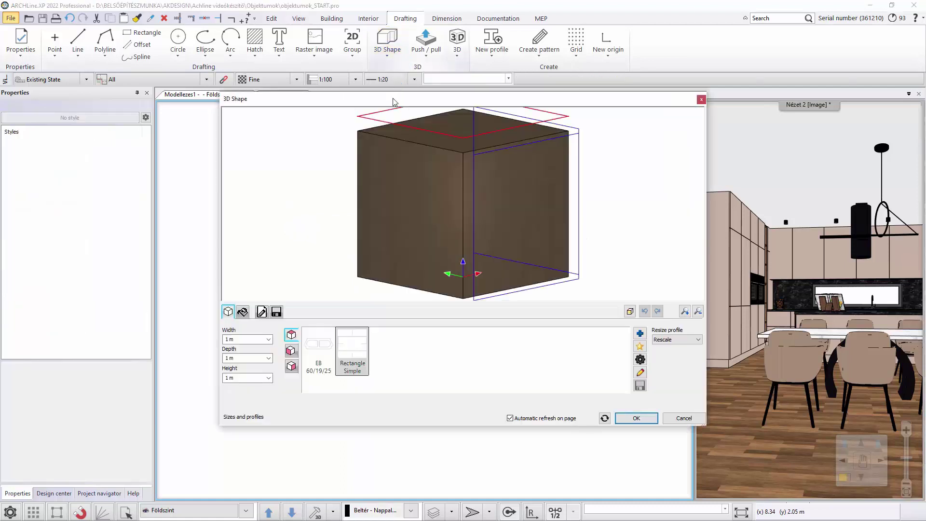
{"action": "left_click", "coordinate": [291, 351]}
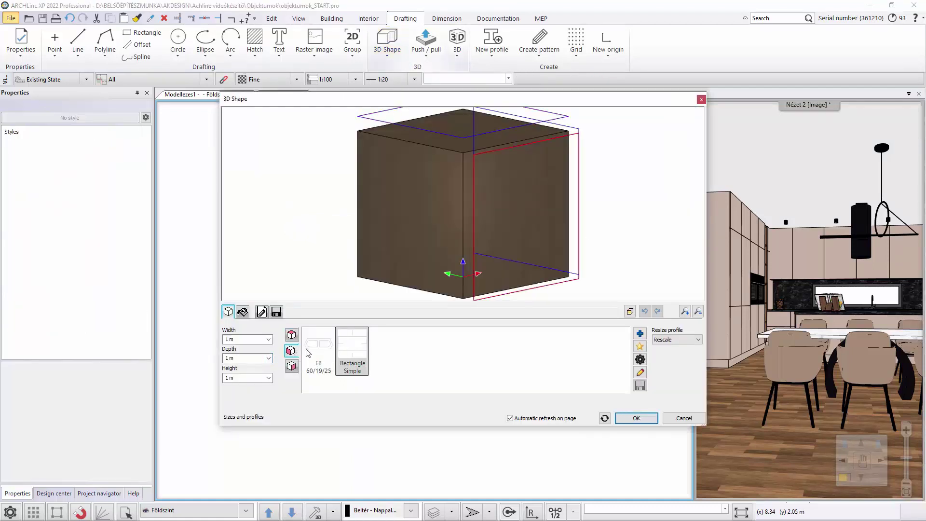
{"action": "left_click", "coordinate": [640, 334]}
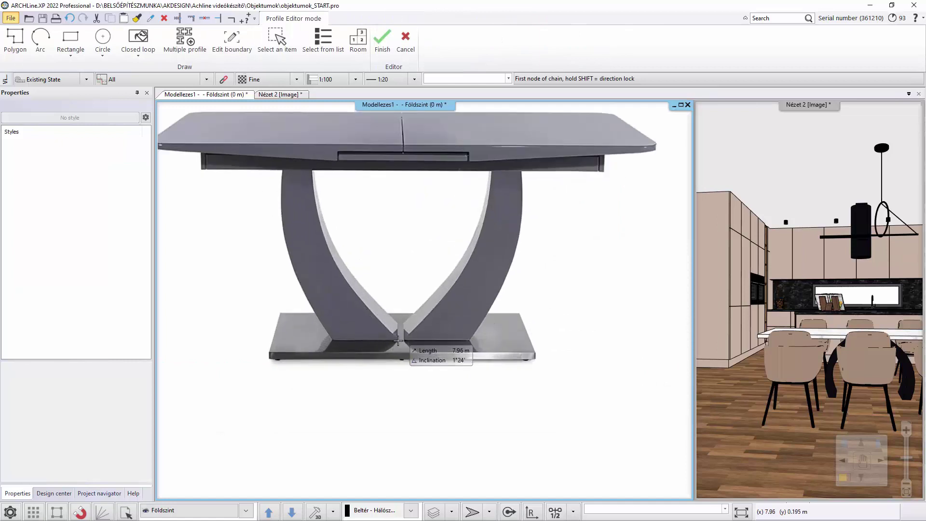
{"action": "left_click", "coordinate": [399, 341]}
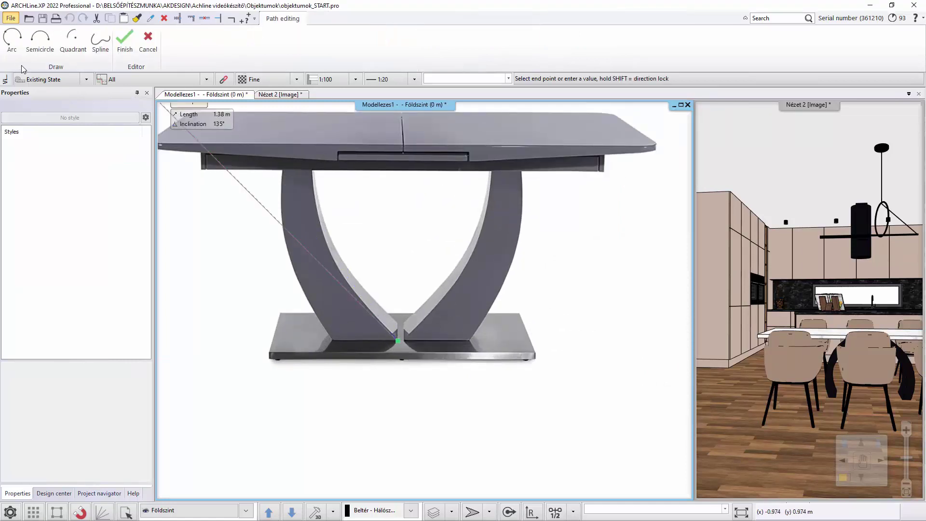
{"action": "left_click", "coordinate": [11, 41]}
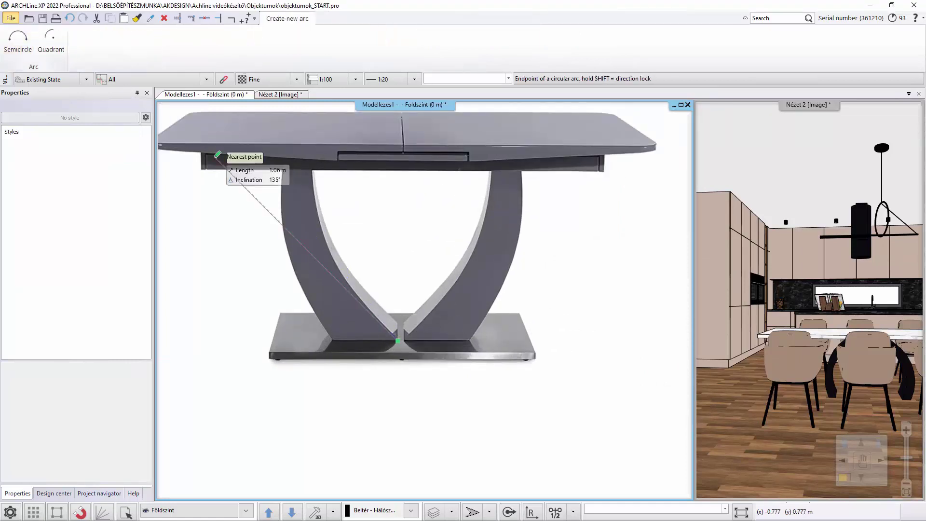
{"action": "left_click", "coordinate": [312, 170]}
{"action": "left_click", "coordinate": [324, 236]}
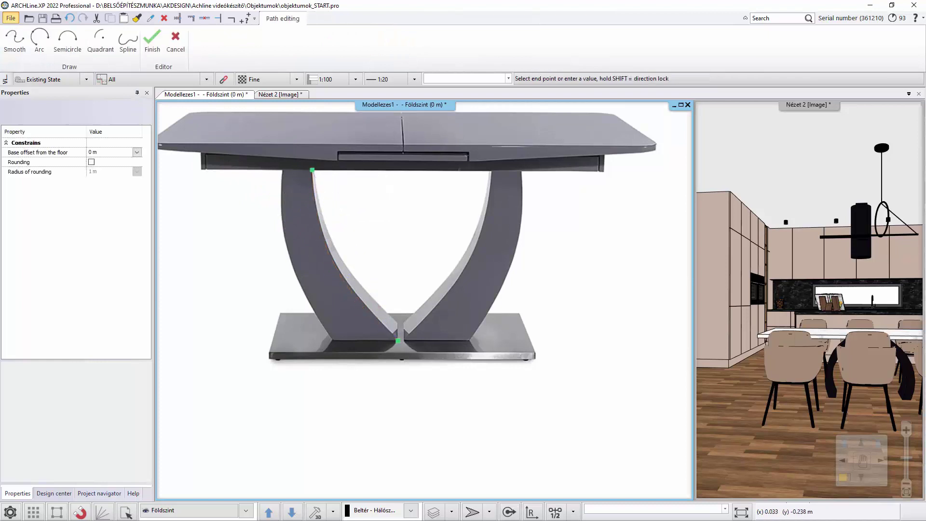
Complete the leg profile with its top edge, outer arc and bottom edge, closing it at the inner foot corner
{"action": "left_click", "coordinate": [284, 169]}
{"action": "left_click", "coordinate": [40, 39]}
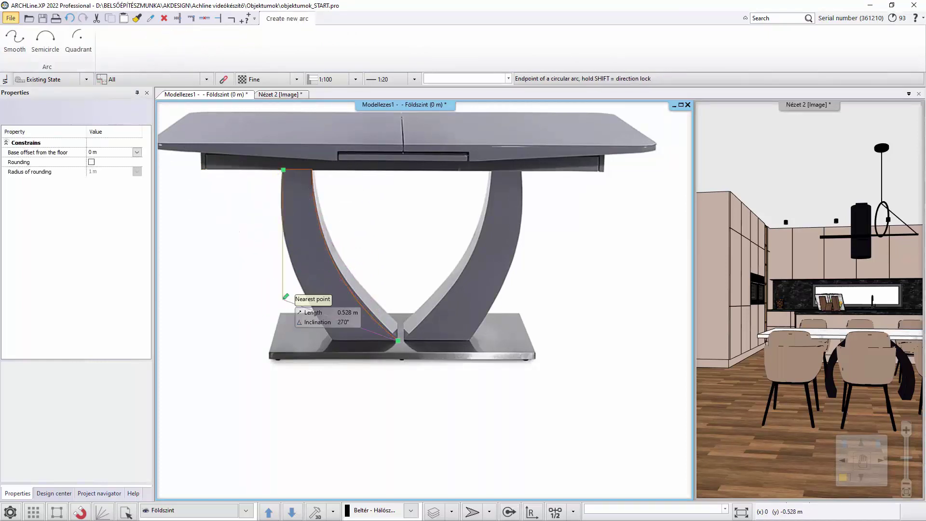
{"action": "left_click", "coordinate": [335, 340]}
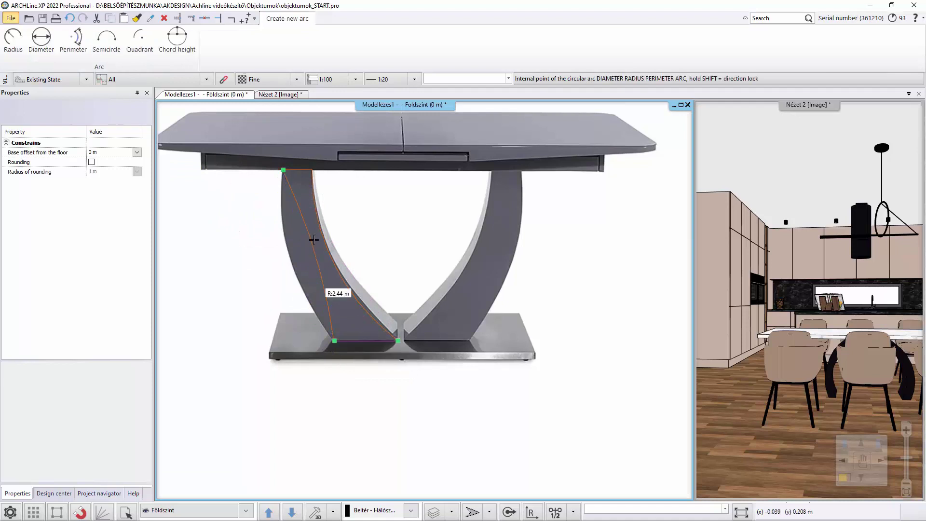
{"action": "left_click", "coordinate": [282, 201]}
{"action": "left_click", "coordinate": [398, 340]}
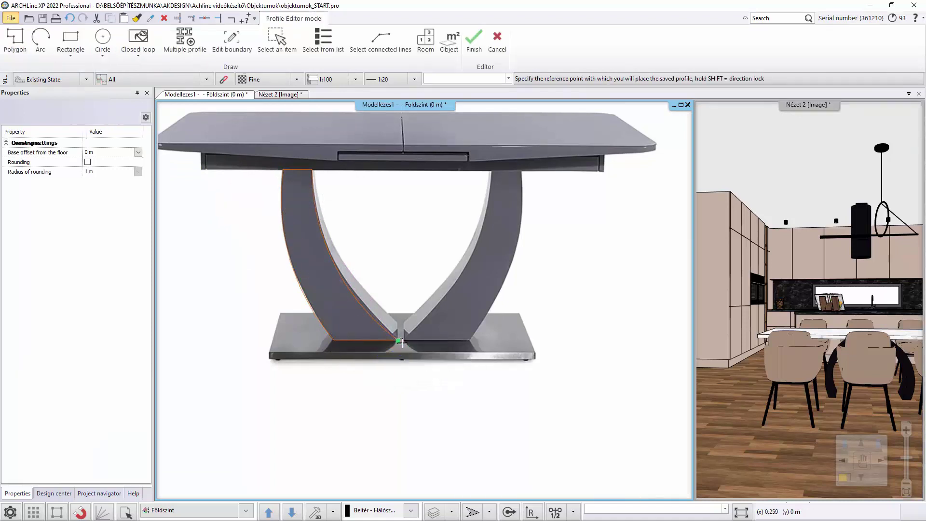
{"action": "left_click", "coordinate": [516, 303]}
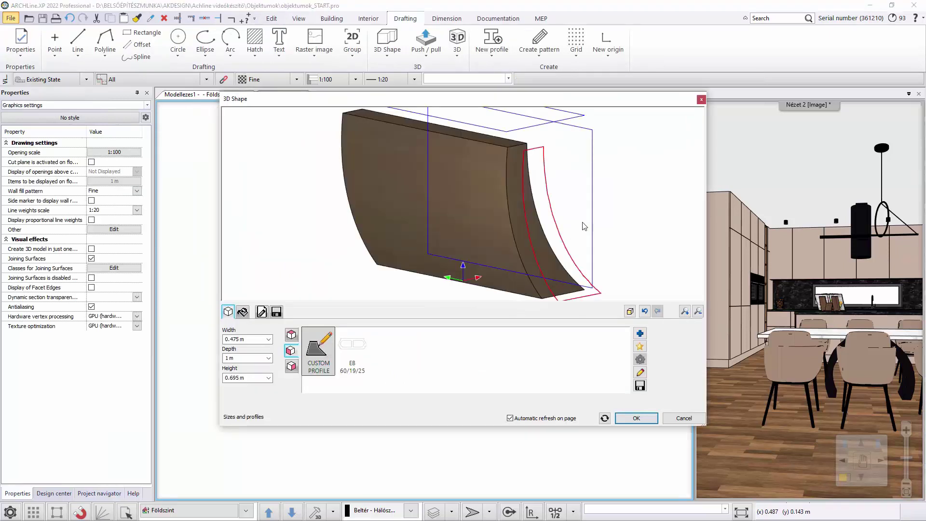
Set the leg's depth to 0.35 m and give it the Black material
{"action": "left_click", "coordinate": [252, 359]}
{"action": "key", "text": "Tab"}
{"action": "scroll", "coordinate": [552, 214], "scroll_direction": "down", "scroll_amount": 2}
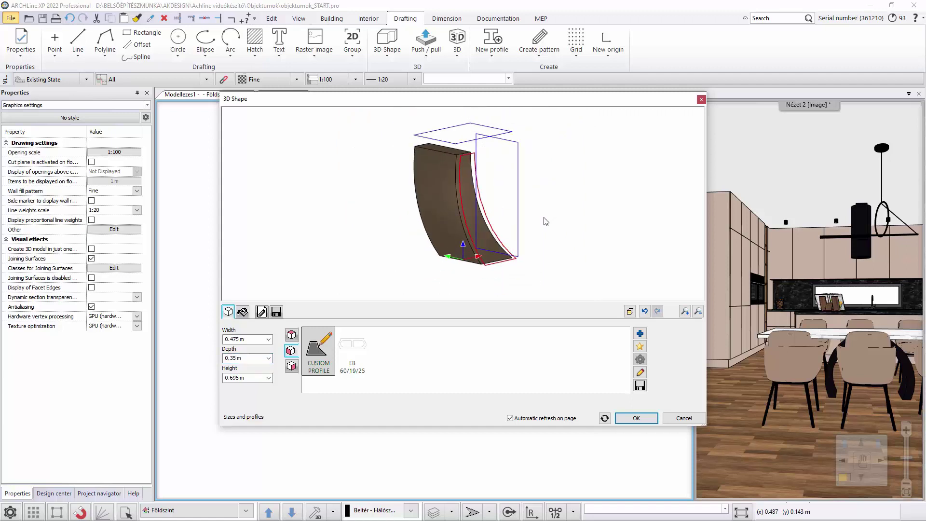
{"action": "left_click", "coordinate": [243, 312]}
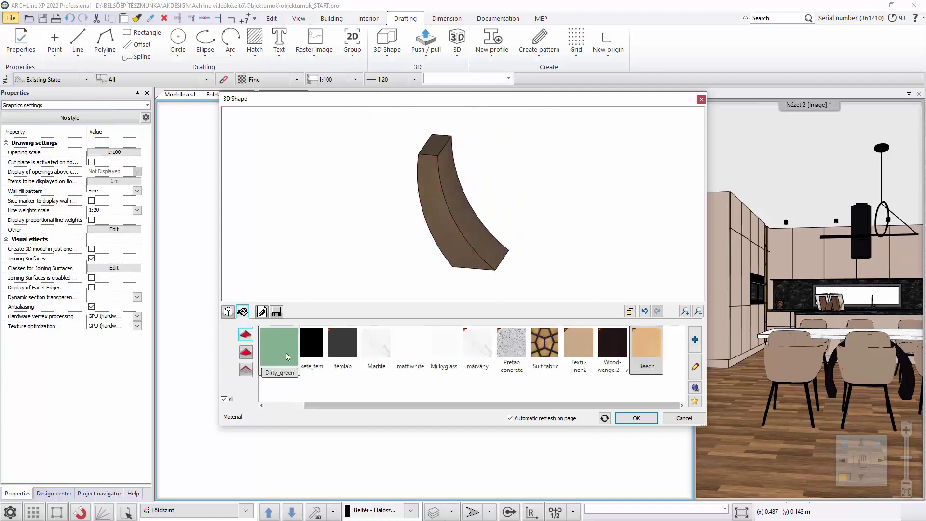
{"action": "scroll", "coordinate": [413, 360], "scroll_direction": "up", "scroll_amount": 3}
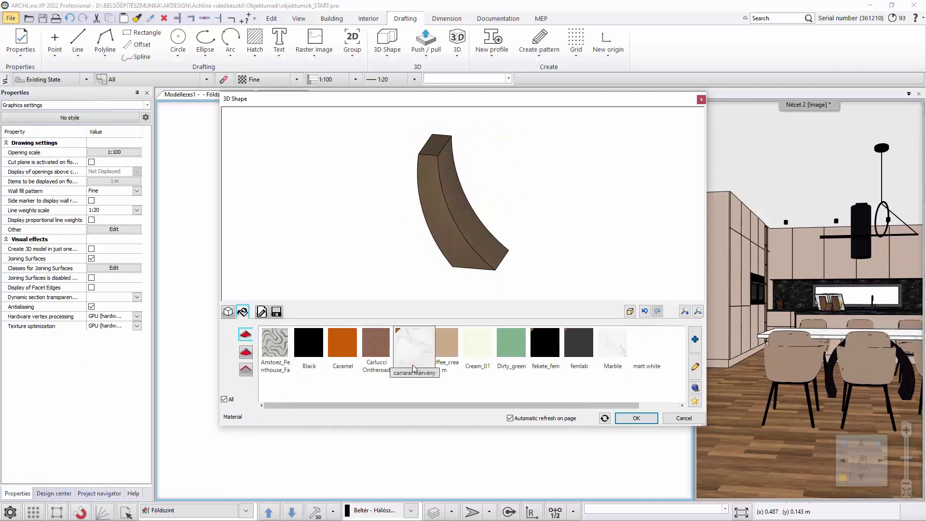
{"action": "left_click", "coordinate": [320, 351]}
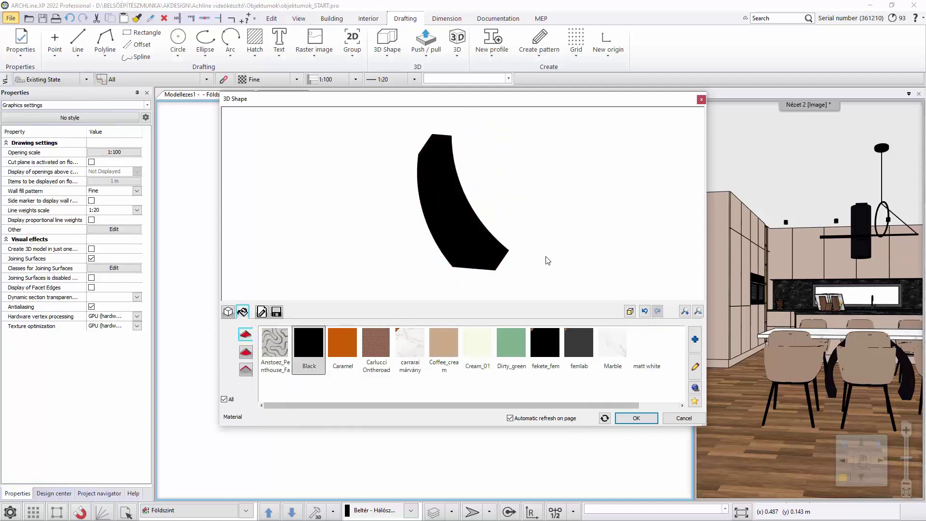
{"action": "left_click", "coordinate": [636, 418]}
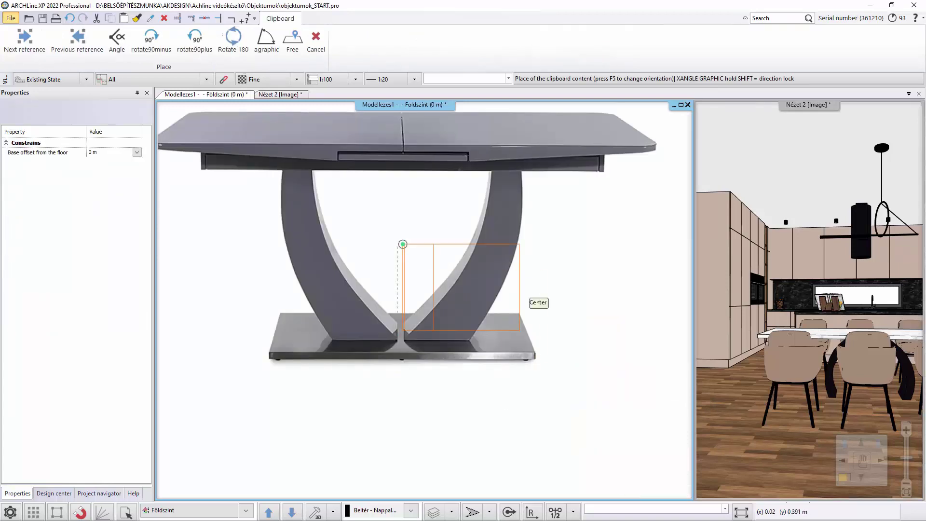
Place the black leg in the empty floor area just above the upper row of dining chairs
{"action": "scroll", "coordinate": [549, 300], "scroll_direction": "up", "scroll_amount": 4}
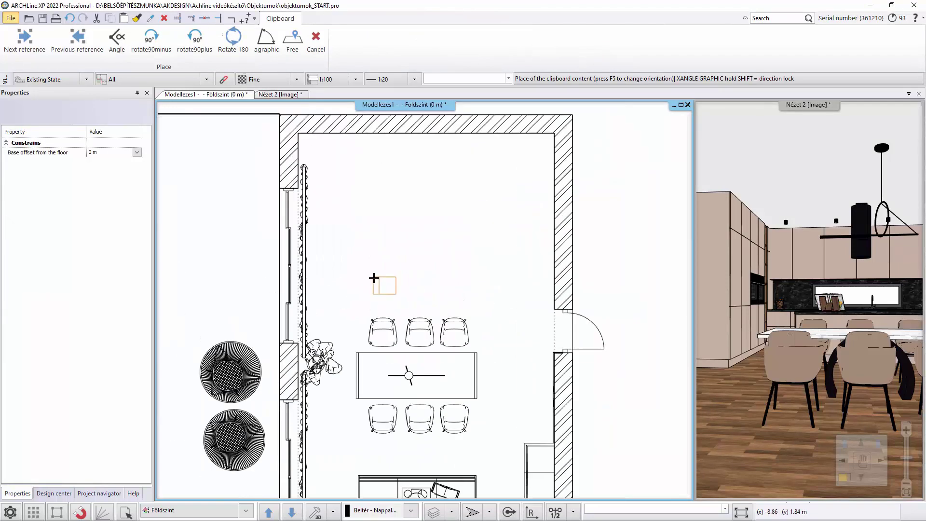
{"action": "scroll", "coordinate": [387, 273], "scroll_direction": "up", "scroll_amount": 2}
{"action": "left_click", "coordinate": [404, 273]}
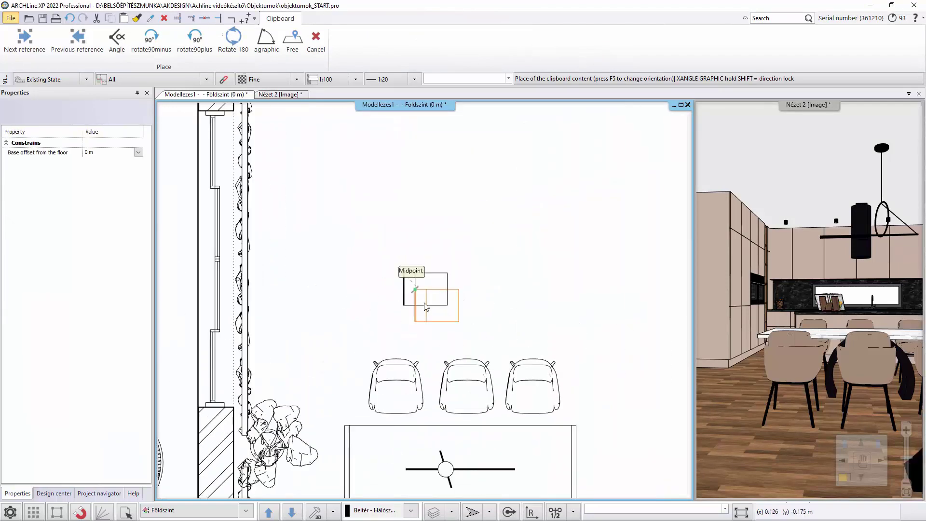
Mirror a copy of the leg about its inner foot edge to form the second half of the base
{"action": "right_click", "coordinate": [393, 292]}
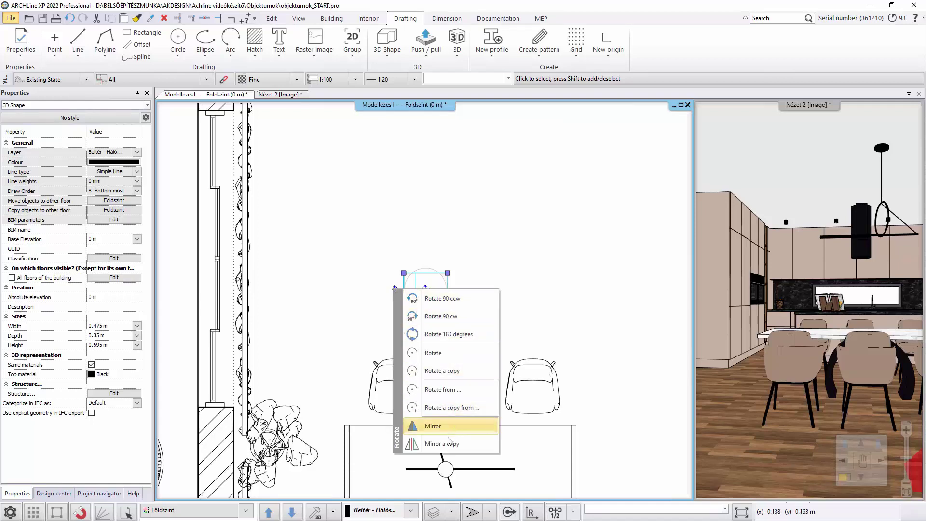
{"action": "left_click", "coordinate": [434, 426]}
{"action": "left_click", "coordinate": [453, 269]}
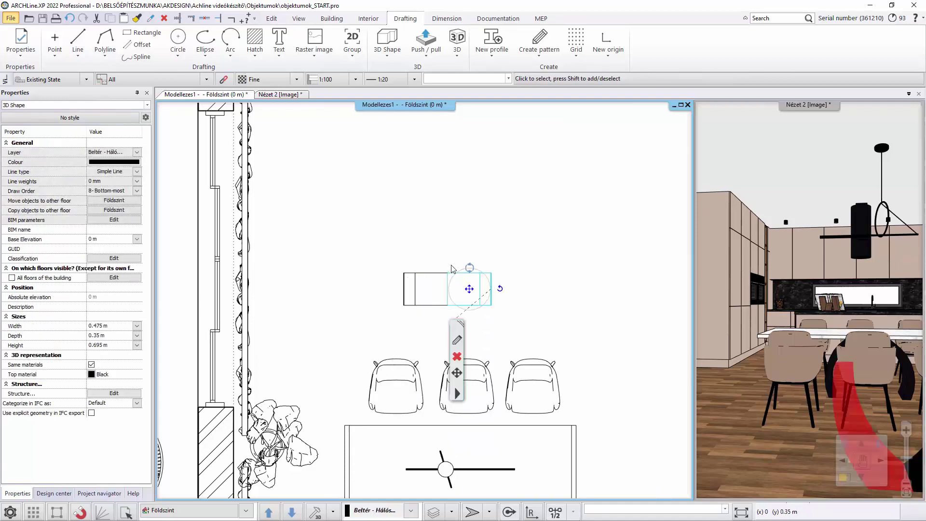
{"action": "key", "text": "Escape"}
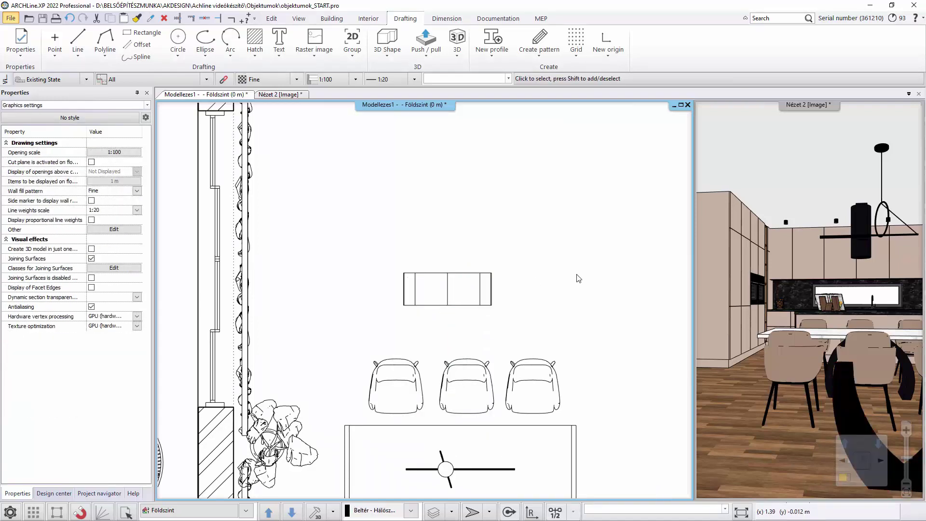
Create a 3D Shape by block for the tabletop, 2.5 m wide, 0.95 m deep and 0.04 m high
{"action": "left_click", "coordinate": [387, 55]}
{"action": "left_click", "coordinate": [406, 73]}
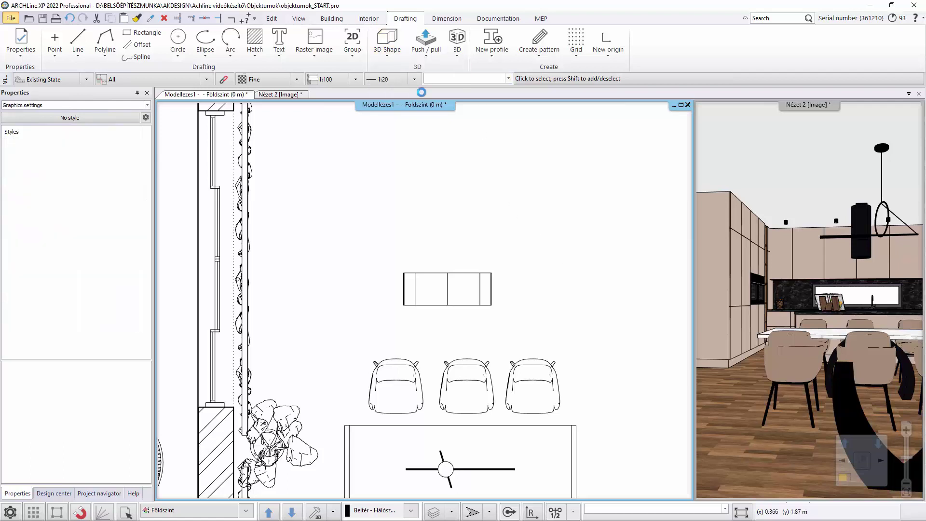
{"action": "left_click", "coordinate": [253, 343]}
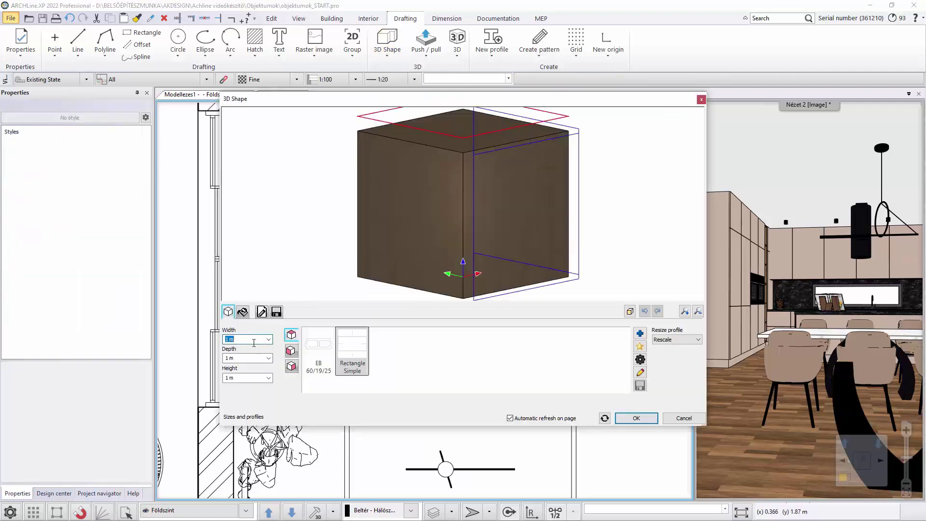
{"action": "left_click", "coordinate": [254, 357]}
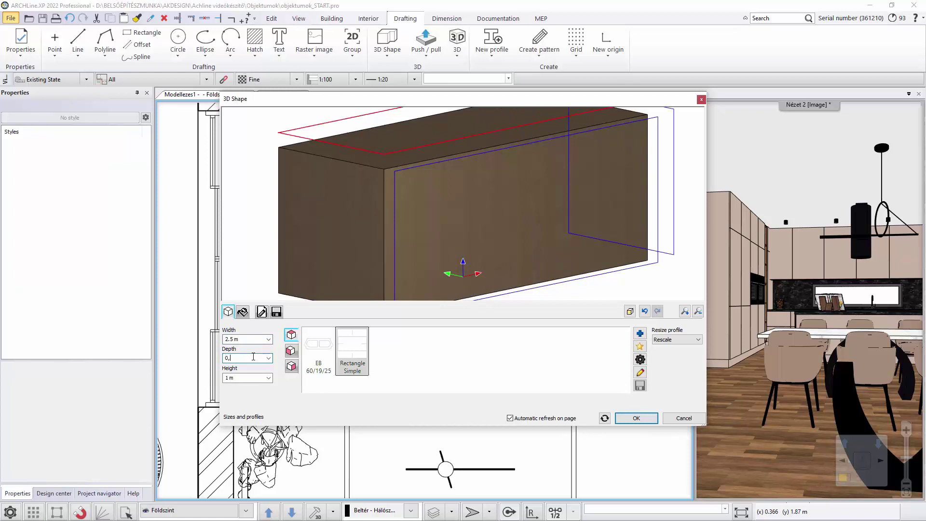
{"action": "left_click", "coordinate": [246, 377]}
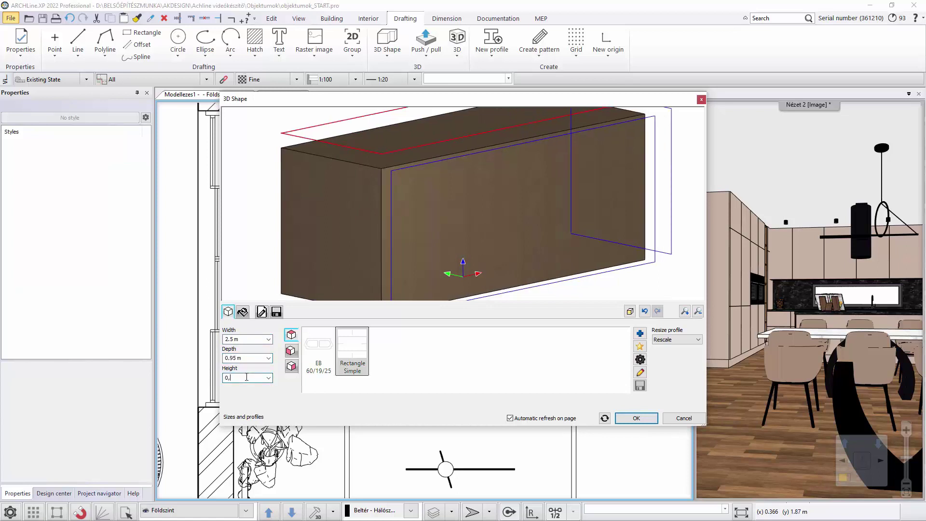
{"action": "type", "text": "0,04"}
{"action": "key", "text": "Return"}
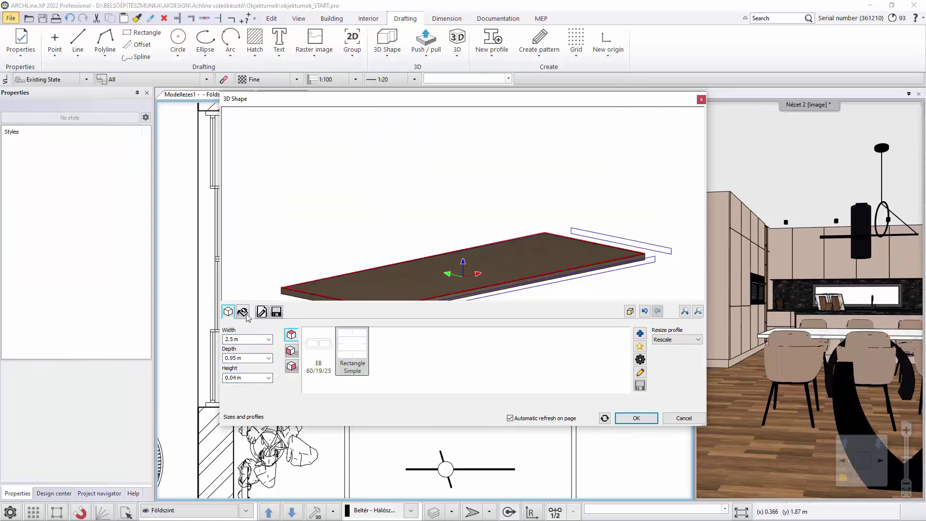
Apply the Marble material to the tabletop and place it centred on the joint between the two legs
{"action": "left_click", "coordinate": [243, 311]}
{"action": "left_click", "coordinate": [377, 349]}
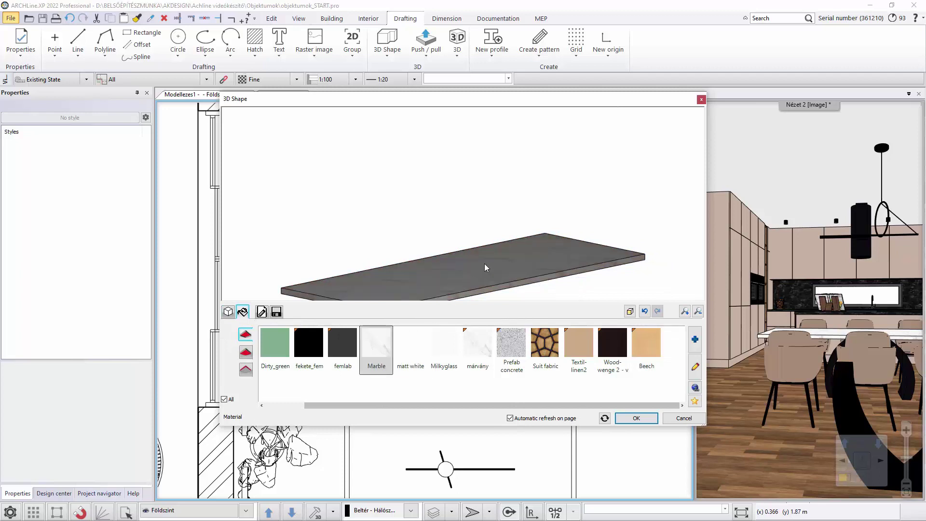
{"action": "scroll", "coordinate": [485, 263], "scroll_direction": "down", "scroll_amount": 1}
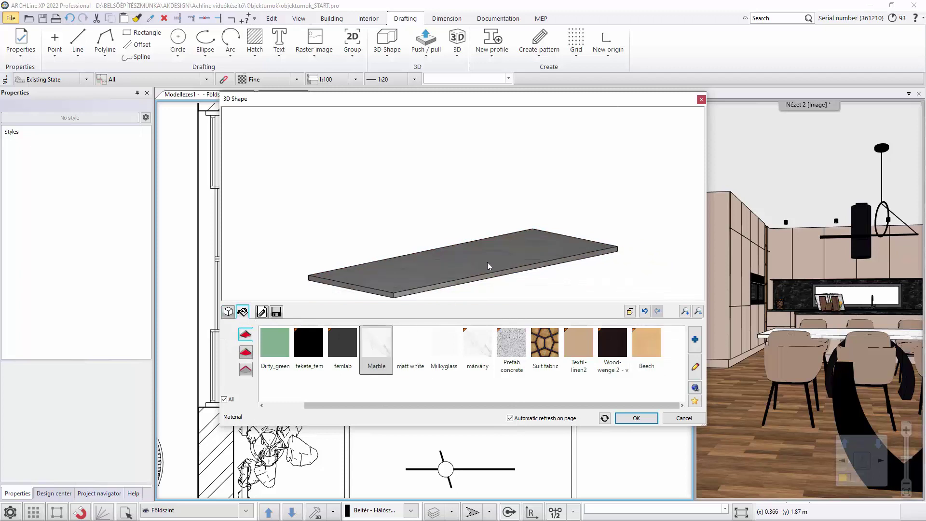
{"action": "left_click", "coordinate": [635, 418]}
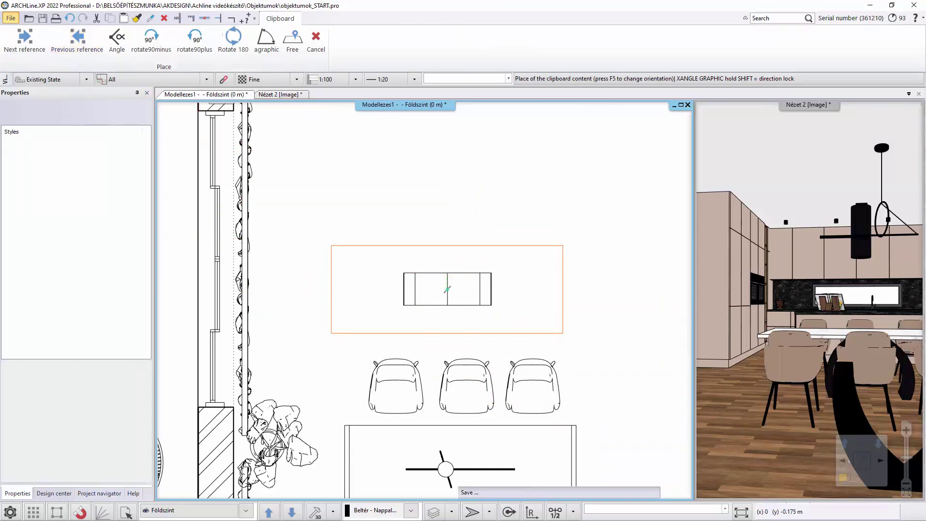
{"action": "left_click", "coordinate": [447, 289]}
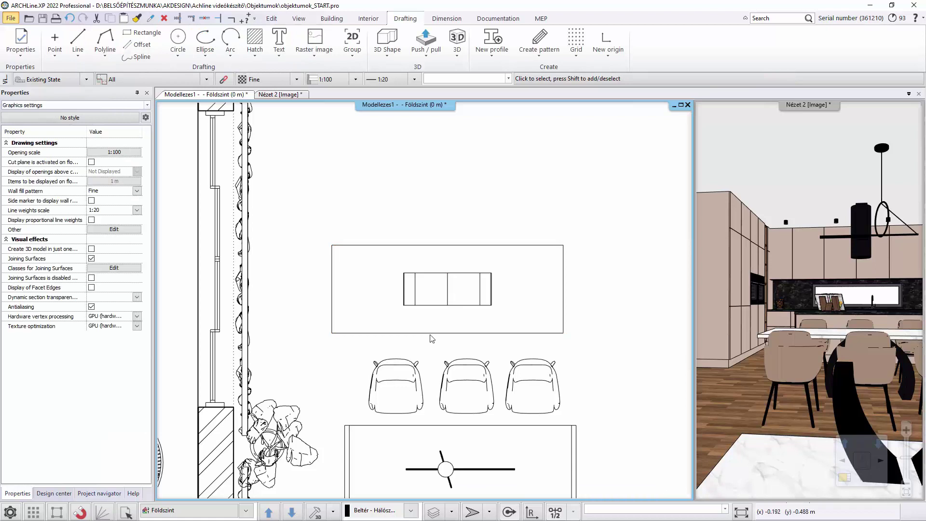
Raise the marble tabletop by setting its base elevation to 0.7 m
{"action": "left_click", "coordinate": [431, 334]}
{"action": "left_click", "coordinate": [101, 240]}
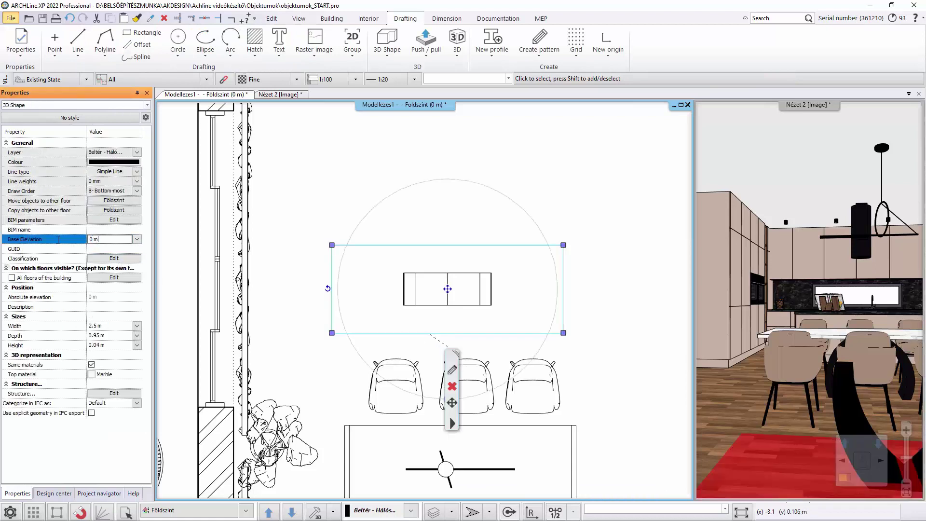
{"action": "key", "text": "Return"}
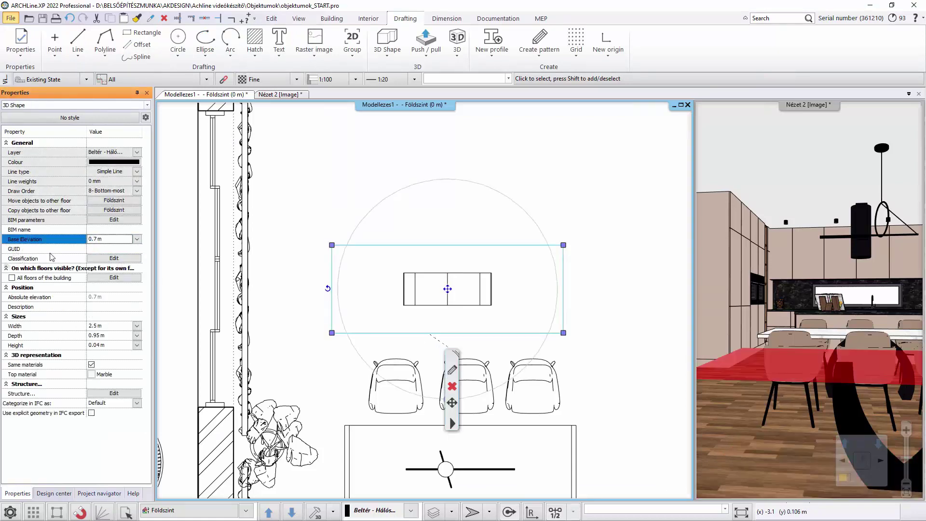
{"action": "left_click", "coordinate": [392, 175]}
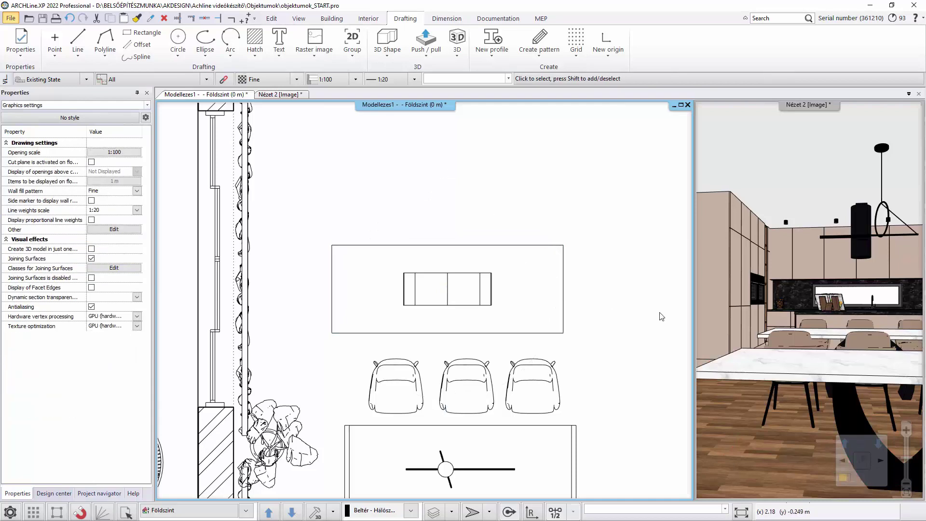
Save the marble tabletop and both legs as library object Diningtable2 under DINING ROOM, Dining Tables, and place it in the room
{"action": "left_click", "coordinate": [269, 96]}
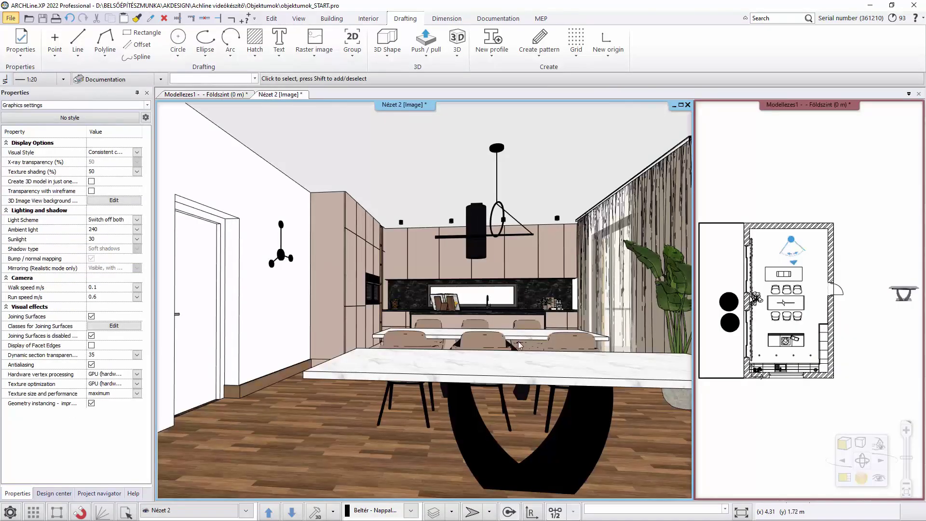
{"action": "left_click", "coordinate": [515, 376]}
{"action": "left_click", "coordinate": [475, 413], "text": "shift"}
{"action": "left_click", "coordinate": [598, 410], "text": "shift"}
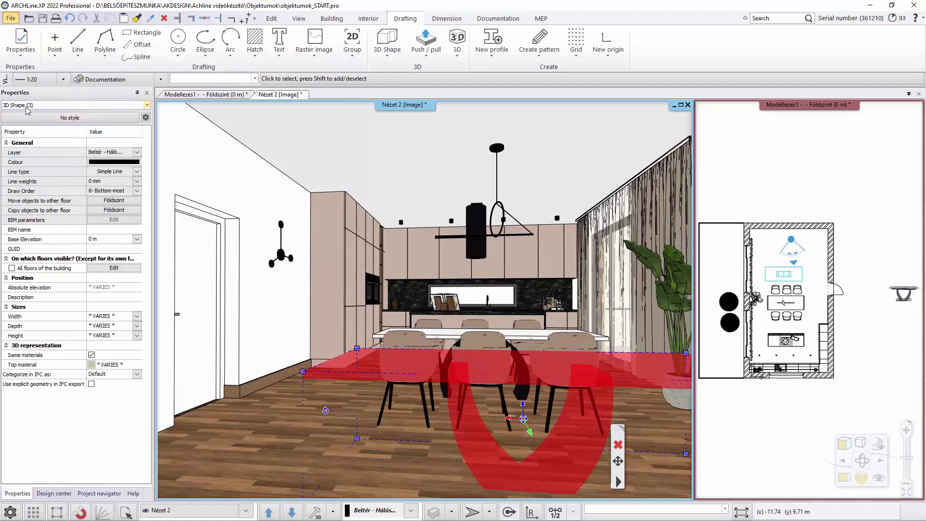
{"action": "left_click", "coordinate": [370, 19]}
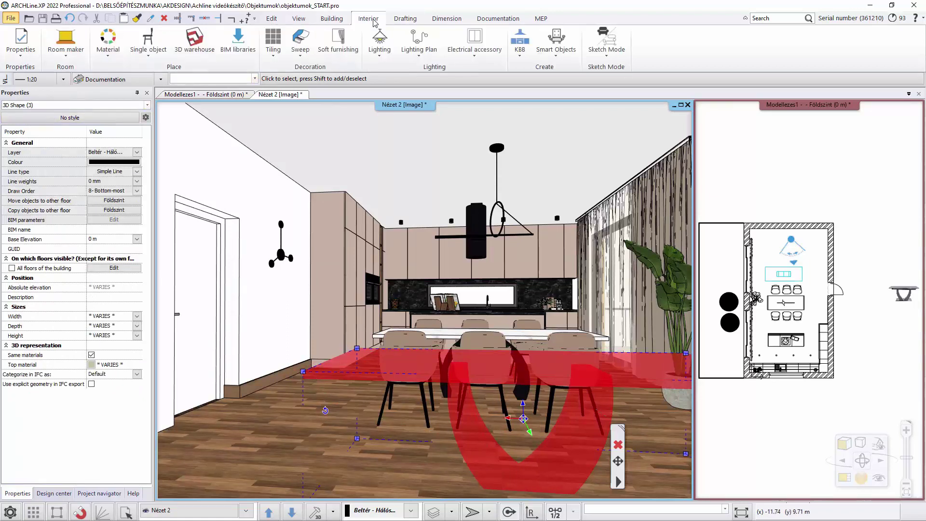
{"action": "left_click", "coordinate": [151, 56]}
{"action": "left_click", "coordinate": [173, 203]}
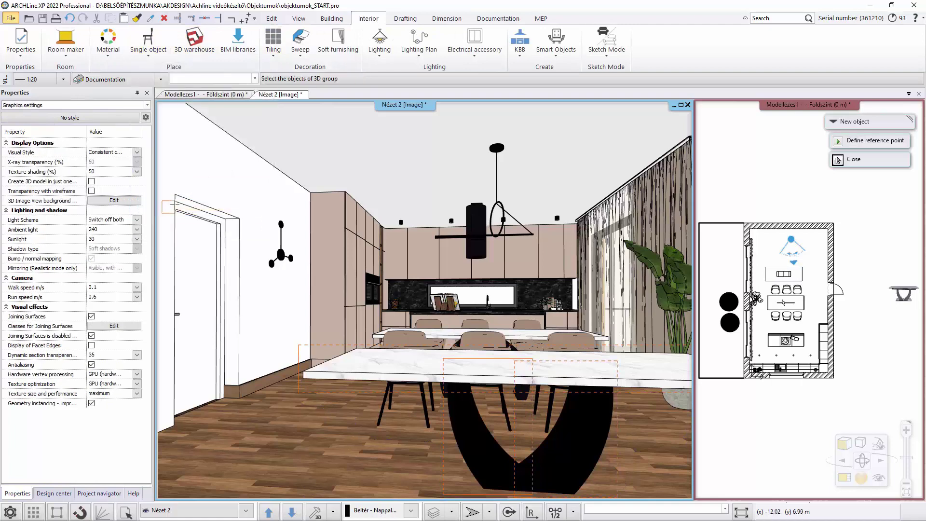
{"action": "right_click", "coordinate": [344, 290]}
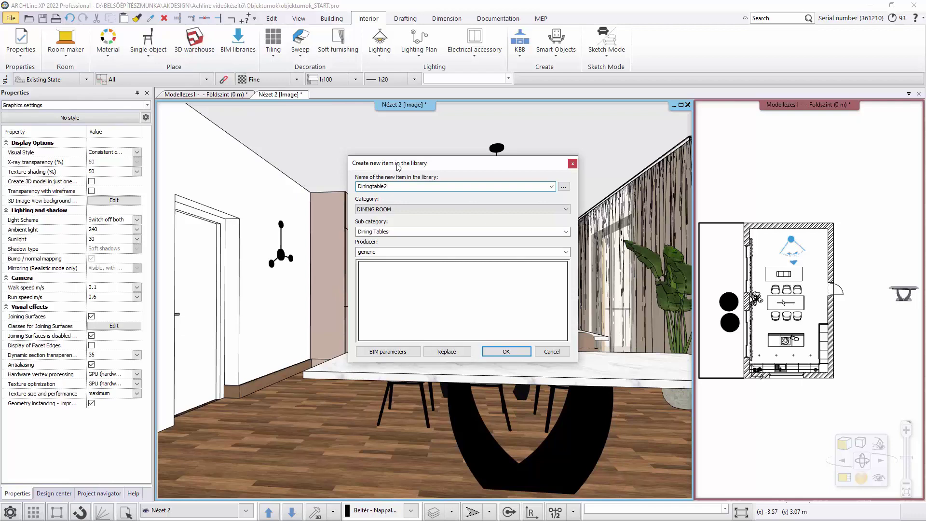
{"action": "left_click", "coordinate": [507, 351]}
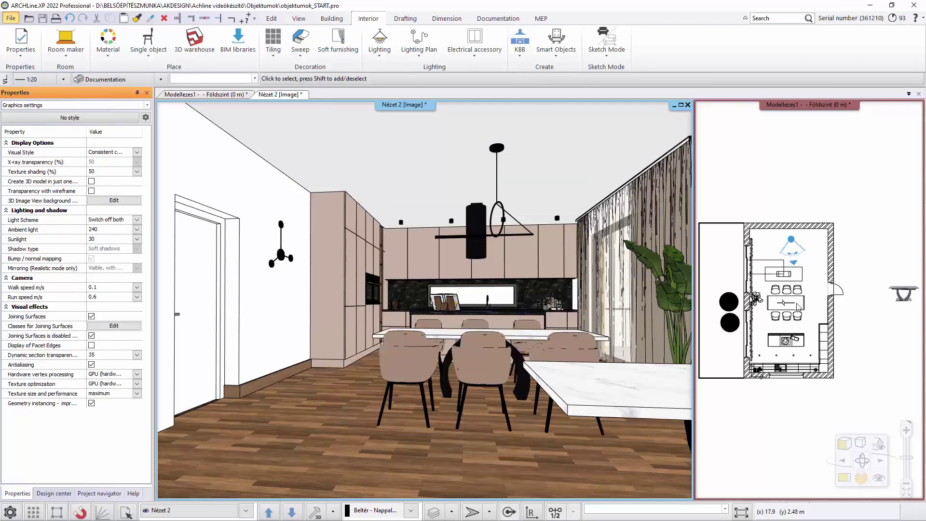
{"action": "left_click", "coordinate": [639, 398]}
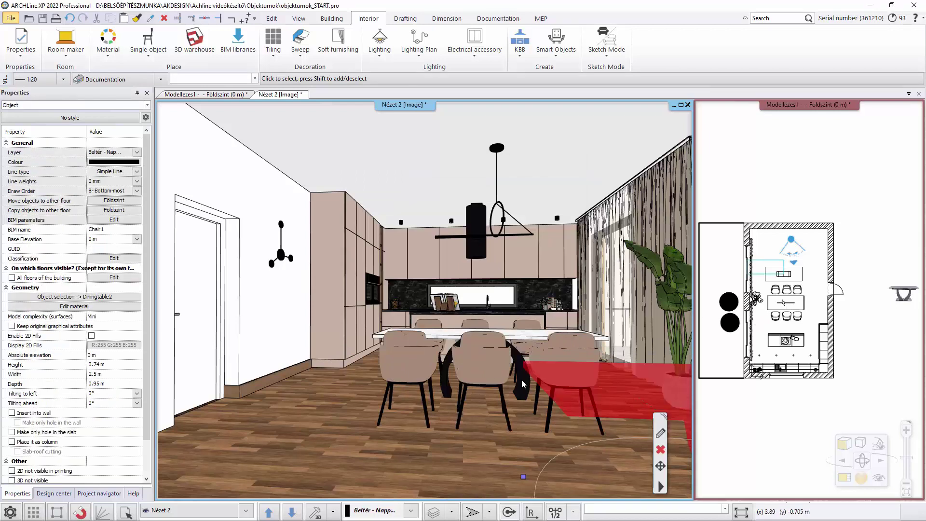
{"action": "middle_click_drag", "start_coordinate": [522, 379], "coordinate": [41, 175]}
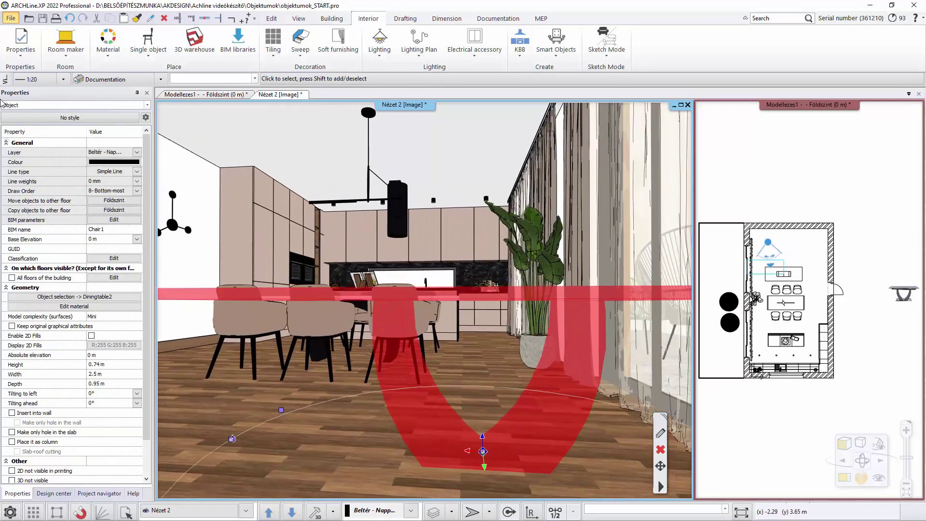
{"action": "key", "text": "Escape"}
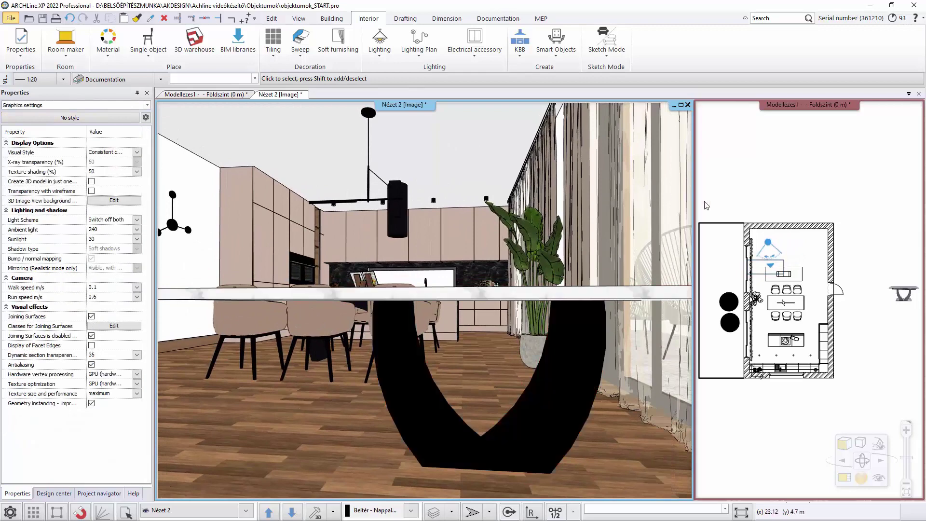
Delete the original modelled table shapes and the old dining table between the chairs on the floor plan
{"action": "left_click", "coordinate": [215, 95]}
{"action": "scroll", "coordinate": [431, 238], "scroll_direction": "up", "scroll_amount": 4}
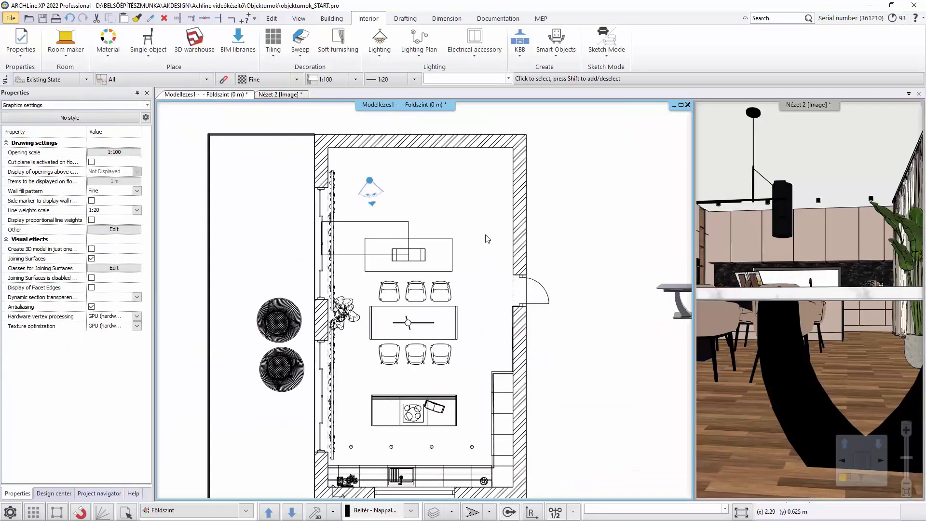
{"action": "left_click", "coordinate": [439, 243]}
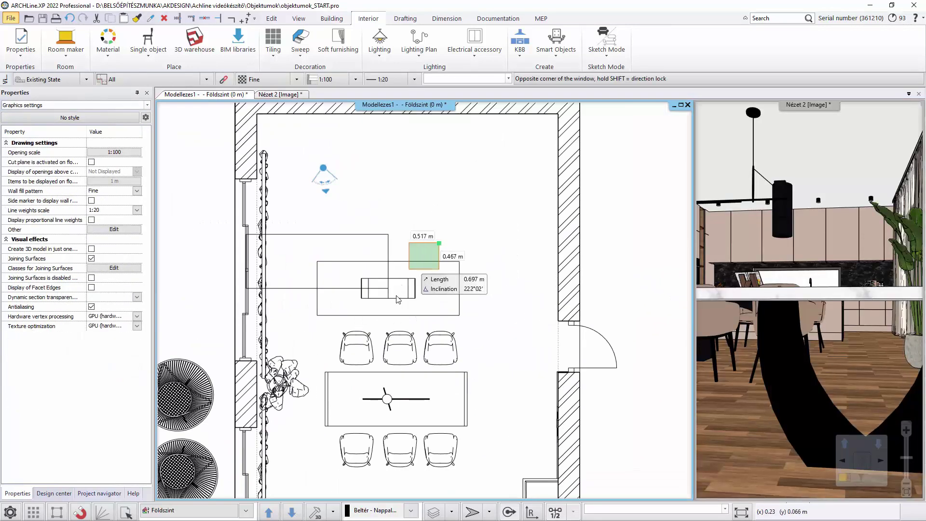
{"action": "left_click", "coordinate": [384, 319]}
{"action": "key", "text": "Delete"}
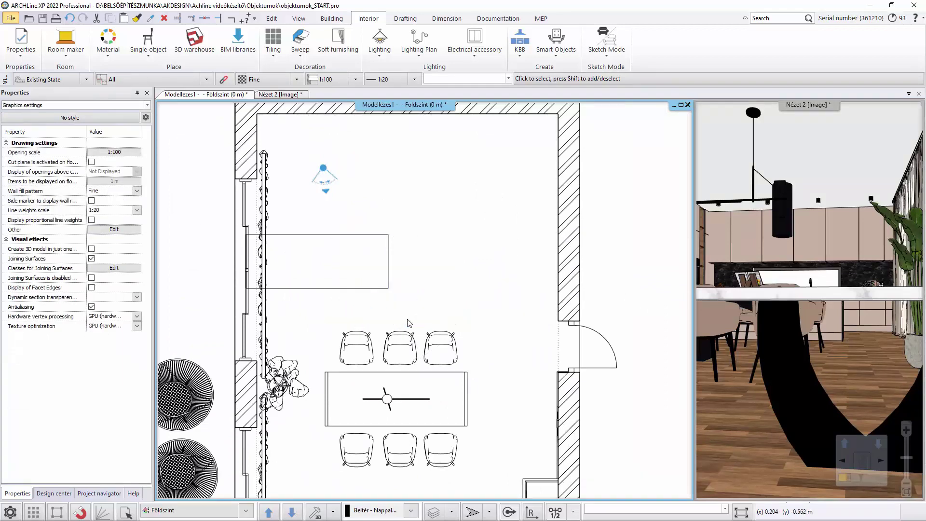
{"action": "left_click", "coordinate": [374, 378]}
{"action": "left_click", "coordinate": [415, 431]}
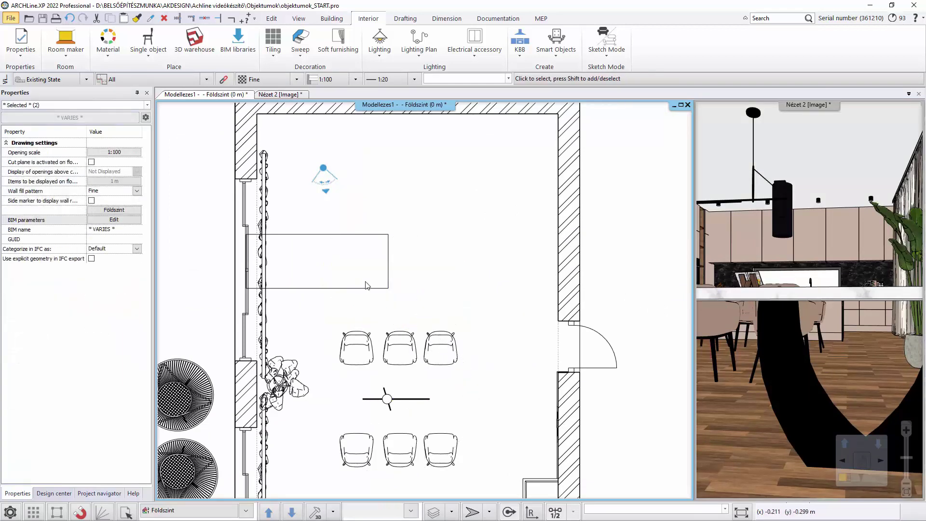
Move the Diningtable2 object between the two rows of dining chairs, centred under the pendant lamp
{"action": "left_click", "coordinate": [351, 283]}
{"action": "left_click", "coordinate": [317, 262]}
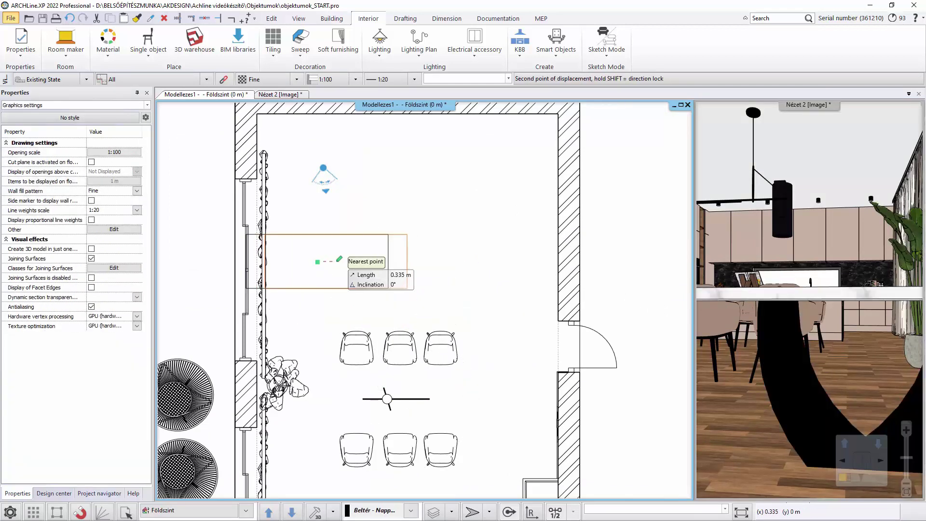
{"action": "left_click", "coordinate": [398, 392]}
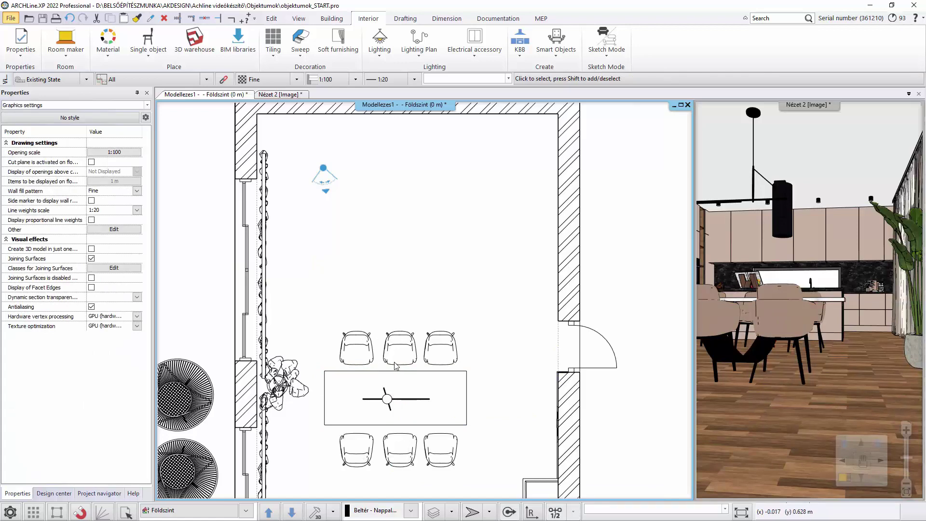
Restore the saved camera view Nézet_00 in the 3D image view to look at the dining area
{"action": "left_click", "coordinate": [269, 95]}
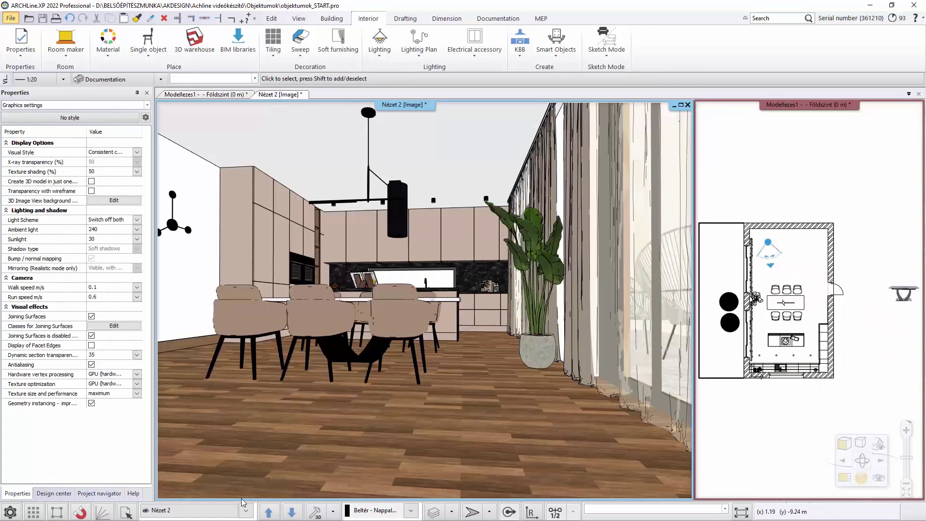
{"action": "left_click", "coordinate": [201, 507]}
{"action": "left_click", "coordinate": [187, 490]}
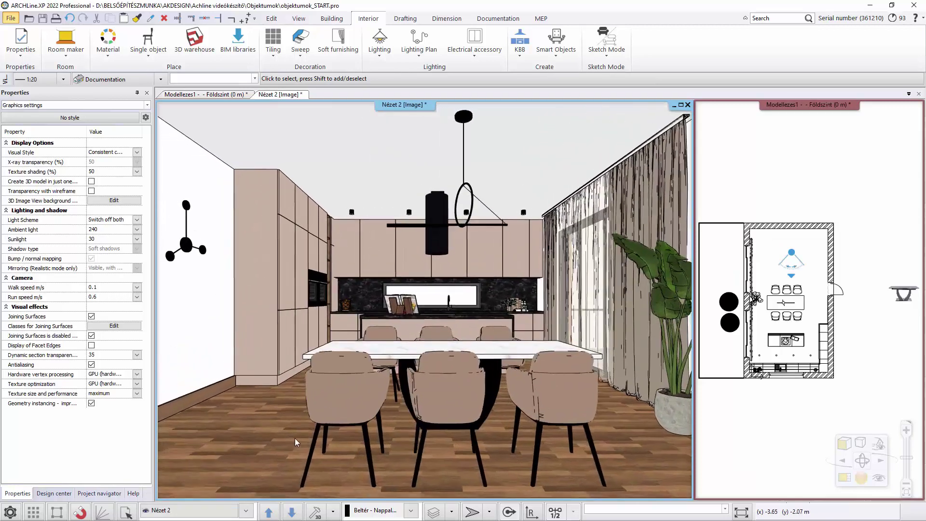
Find the VASES object in the catalog with the search term vases, place it on the marble tabletop and show the 3D view full screen
{"action": "left_click", "coordinate": [54, 493]}
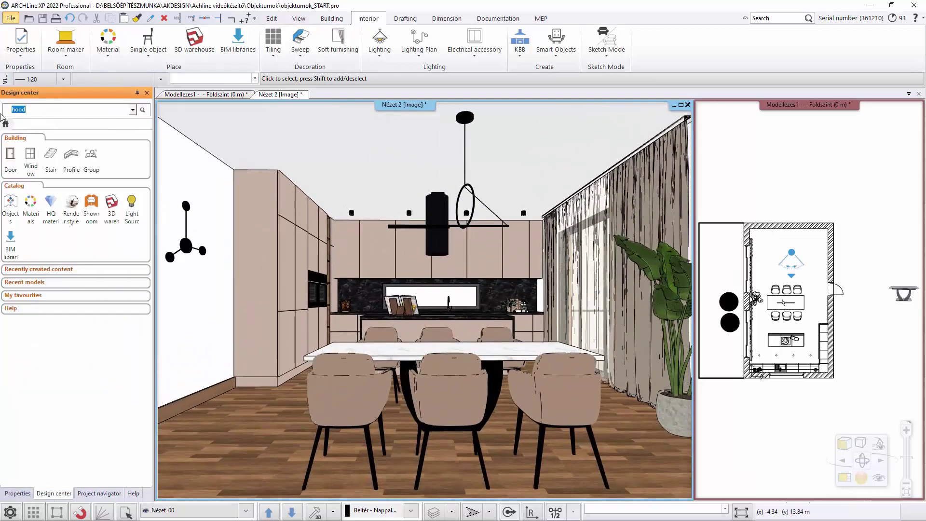
{"action": "key", "text": "Return"}
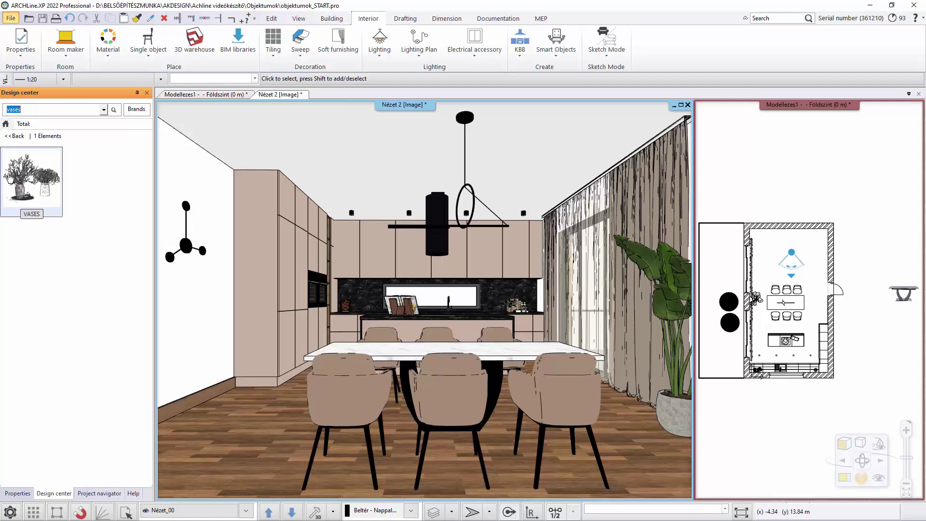
{"action": "left_click", "coordinate": [9, 177]}
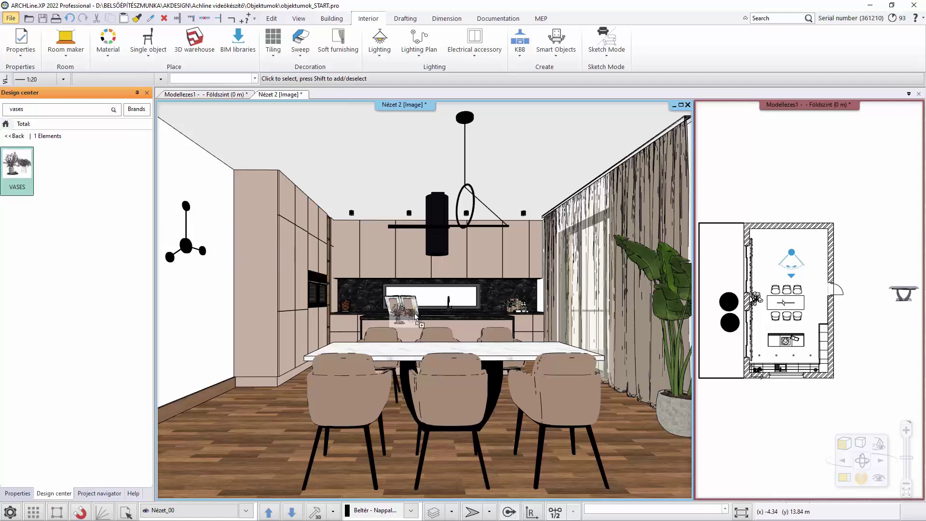
{"action": "left_click_drag", "start_coordinate": [466, 352], "coordinate": [483, 357]}
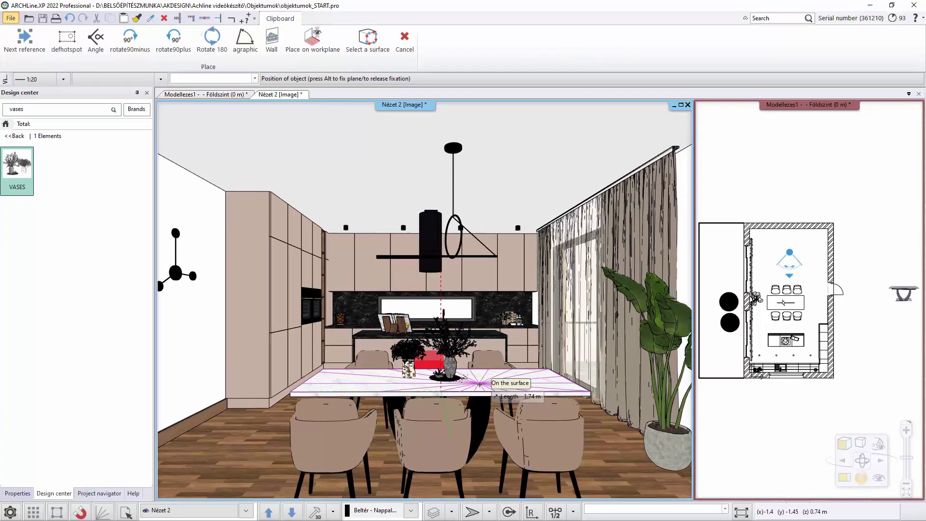
{"action": "left_click", "coordinate": [480, 384]}
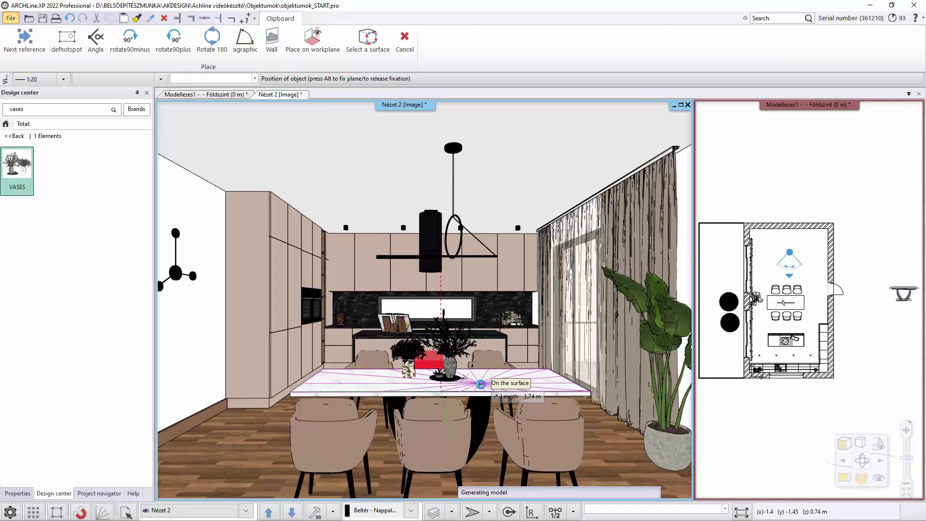
{"action": "key", "text": "Escape"}
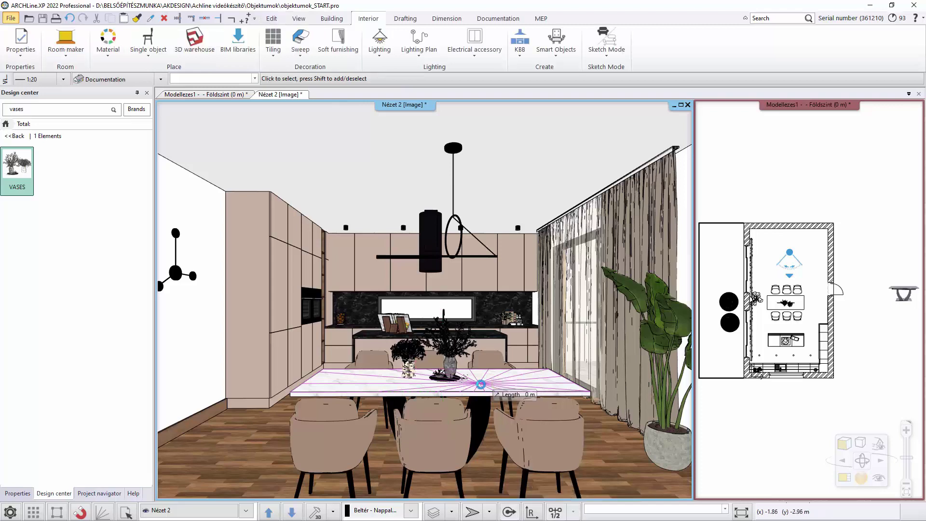
{"action": "key", "text": "F11"}
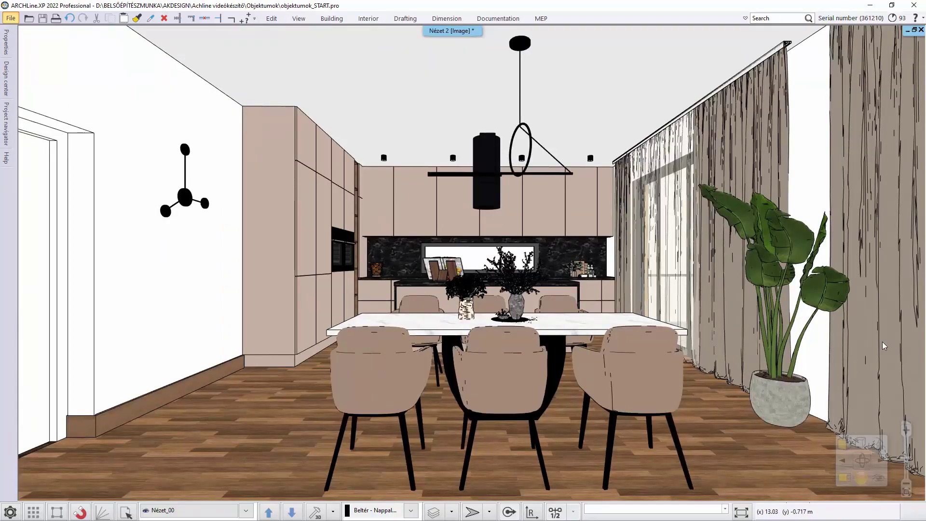